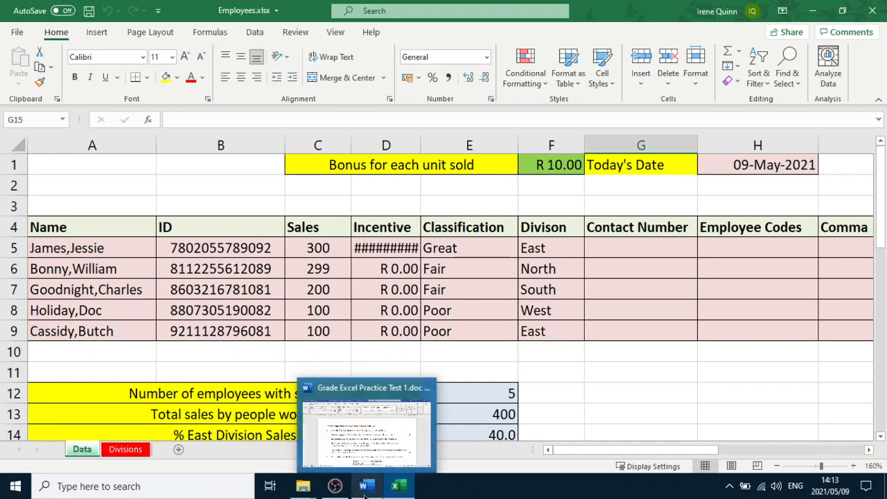
Switch to the Word test document and read the printing and incentive questions, then return to the spreadsheet
left_click(365, 488)
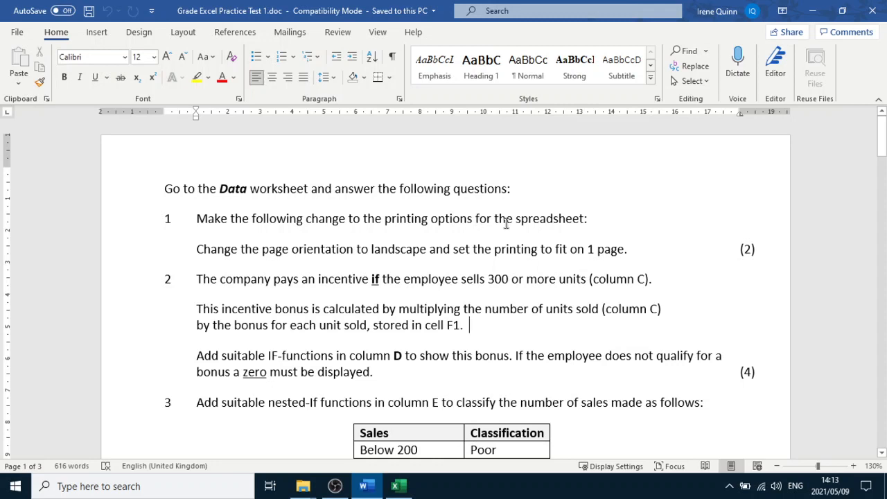
left_click_drag(244, 190, 217, 188)
left_click(319, 280)
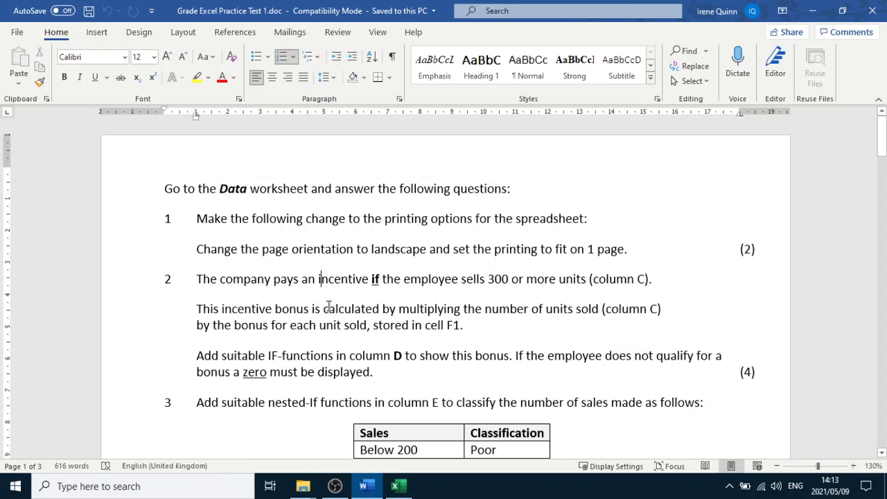
left_click(330, 248)
left_click(396, 250)
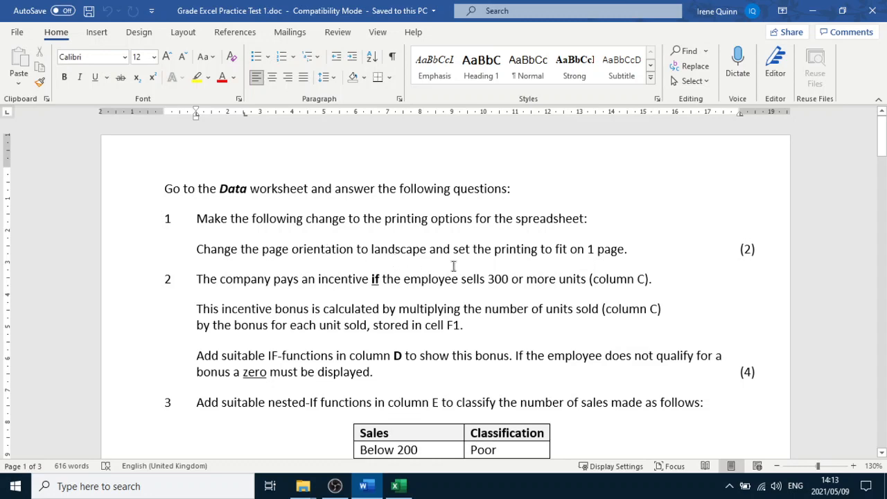
left_click(478, 251)
left_click(395, 486)
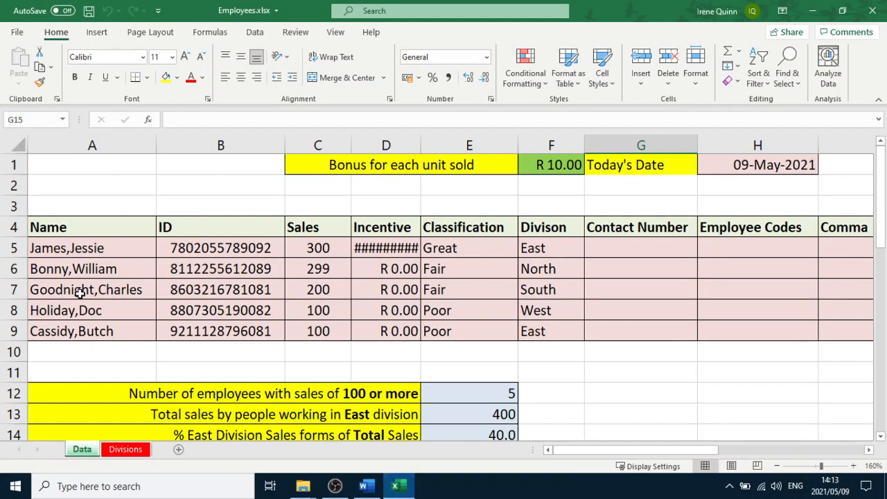
On the Data sheet, set the page orientation to landscape and scale printing to fit 1 page wide by 1 page tall
left_click(125, 454)
left_click(87, 451)
left_click(211, 185)
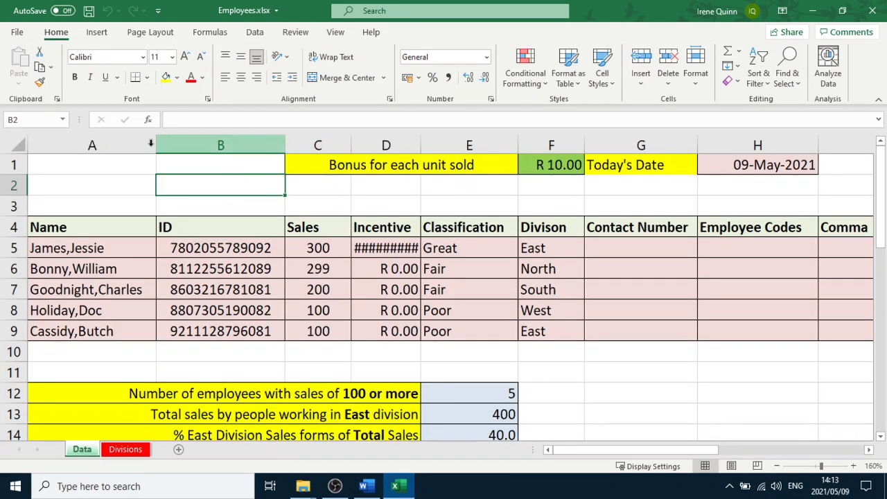
left_click(150, 32)
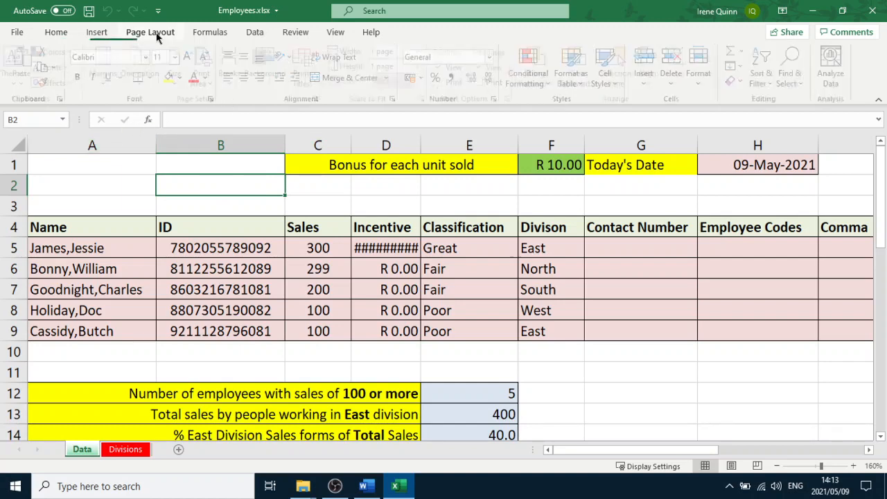
left_click(146, 78)
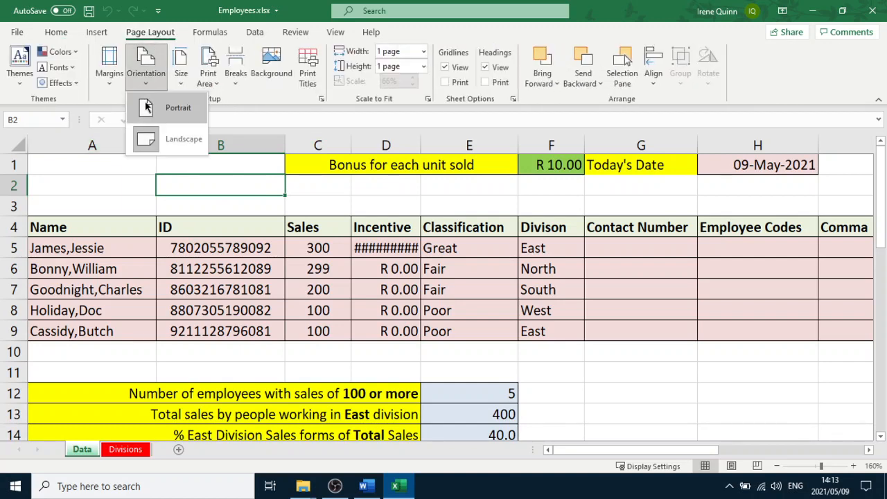
left_click(367, 485)
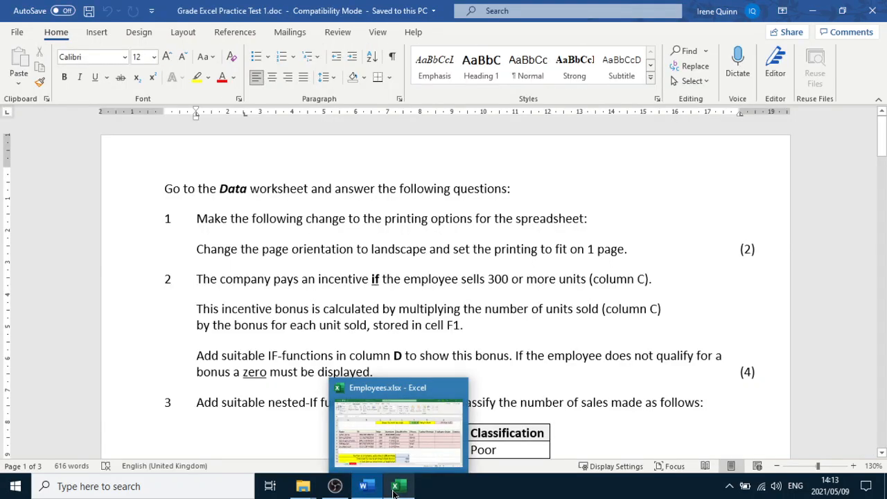
left_click(393, 488)
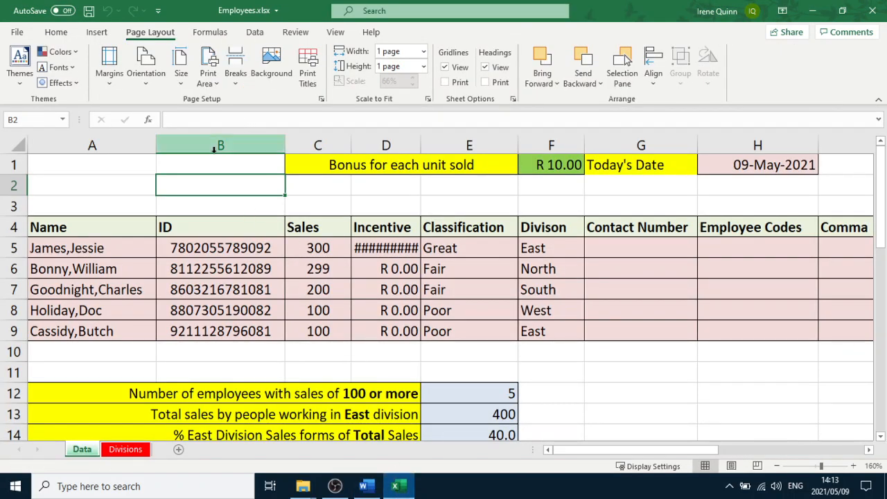
left_click(321, 102)
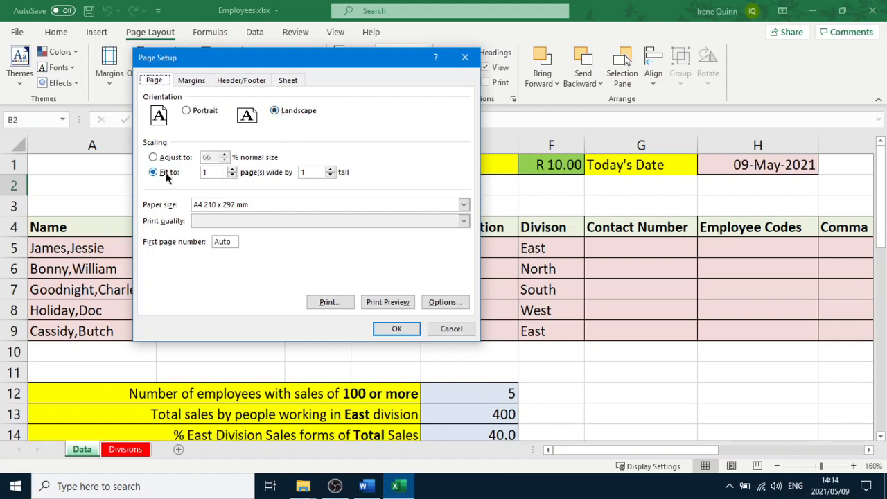
left_click(210, 173)
left_click(397, 330)
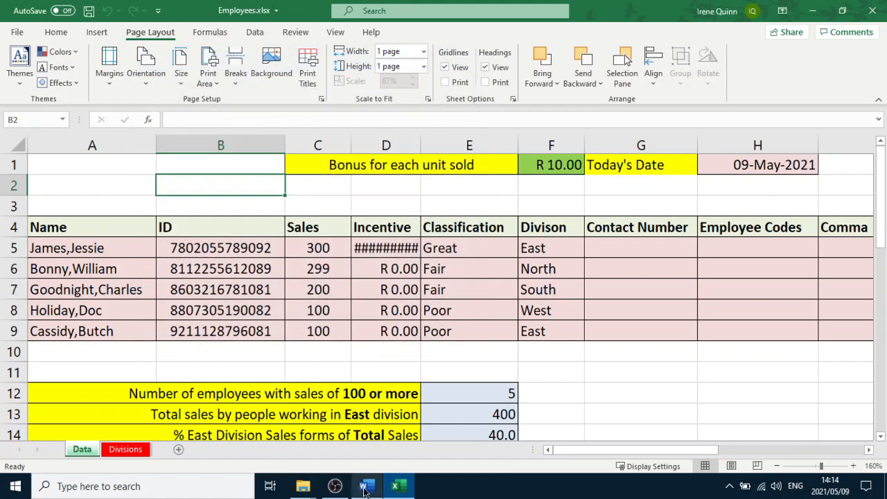
Reread the incentive question in the Word document, noting the bonus cell F1, and return to the spreadsheet
left_click(364, 487)
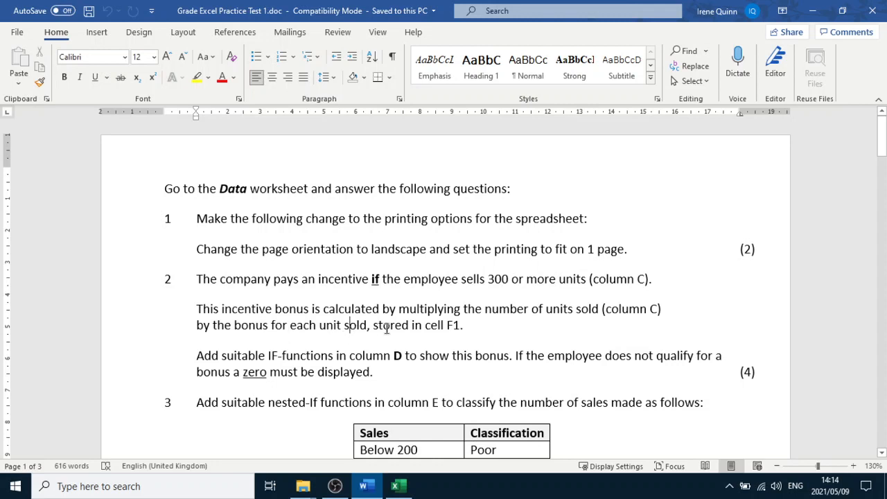
double_click(452, 329)
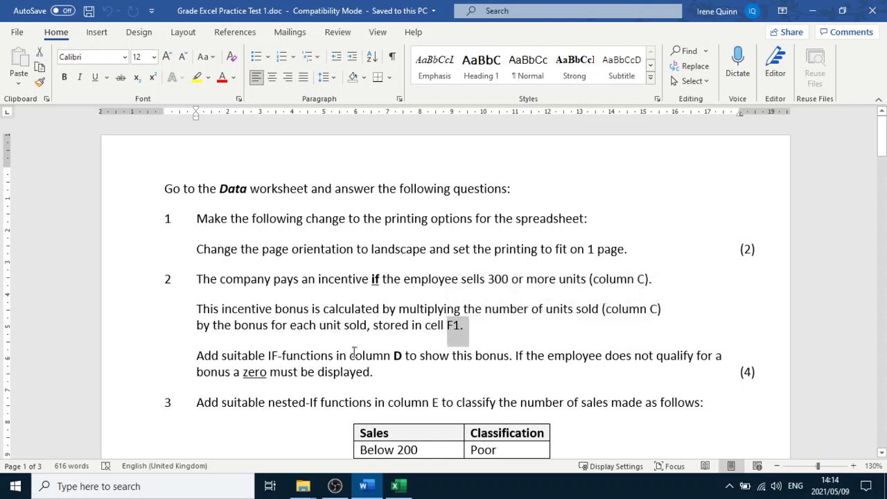
left_click(397, 359)
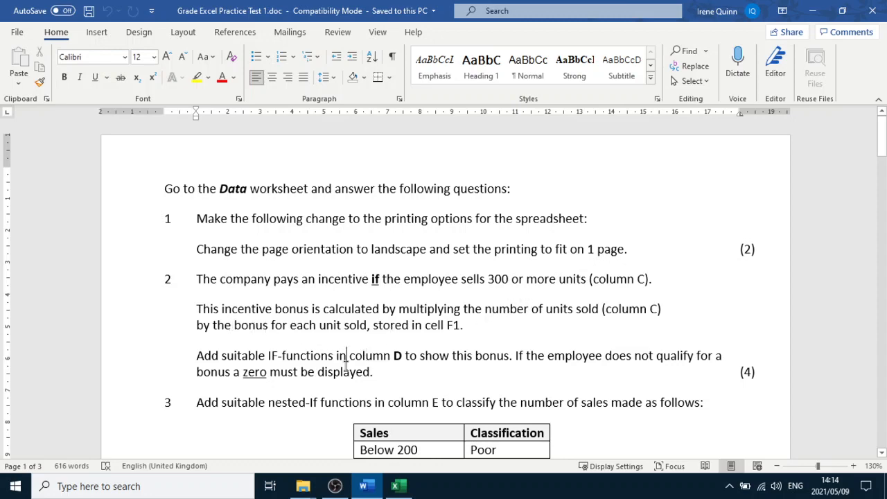
left_click(396, 485)
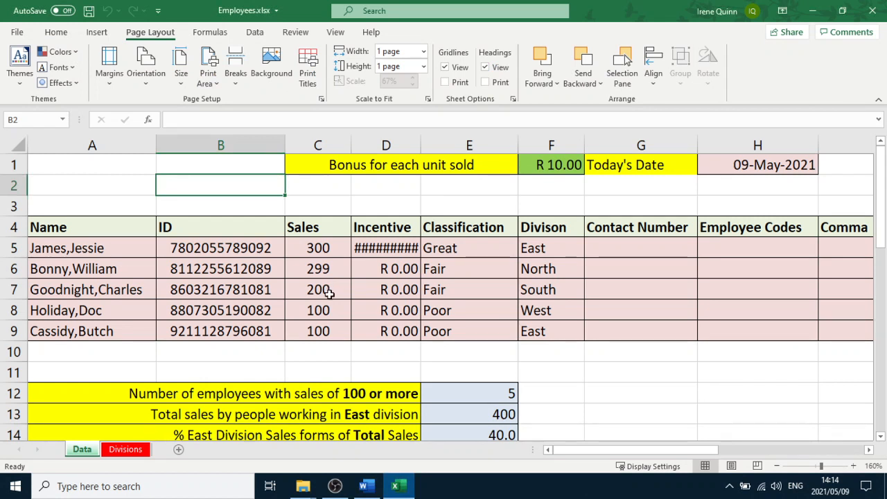
Widen column D and open the existing incentive formula in D5 for inspection
left_click(390, 247)
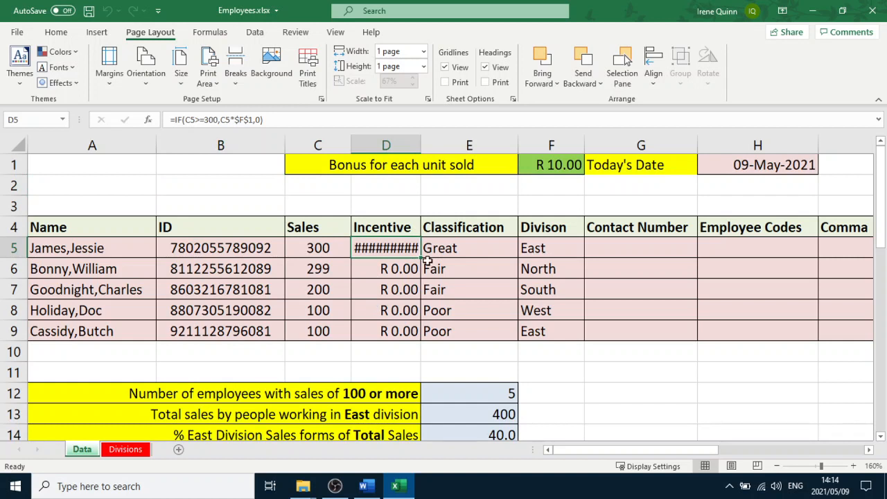
left_click_drag(422, 146, 456, 146)
double_click(414, 254)
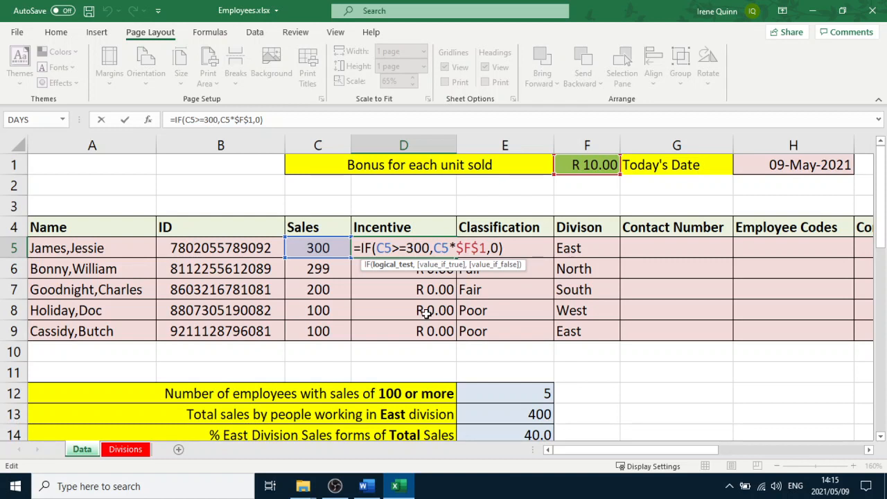
key("Return")
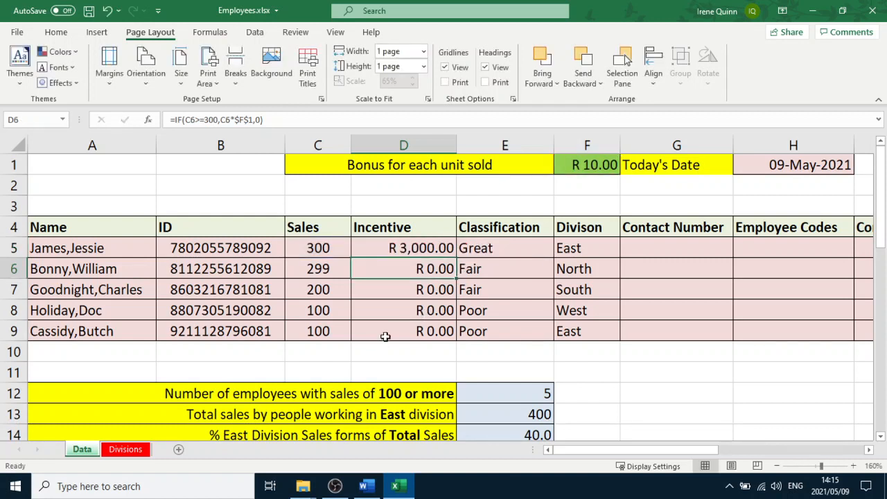
Clear the existing answers in cells E12:E19 and the incentive values in D5:D9
left_click(416, 247)
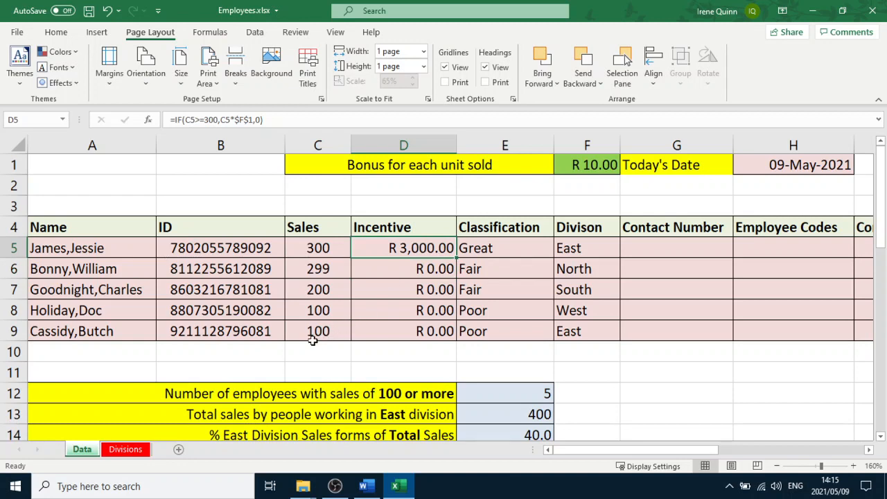
scroll(315, 340, "down", 2)
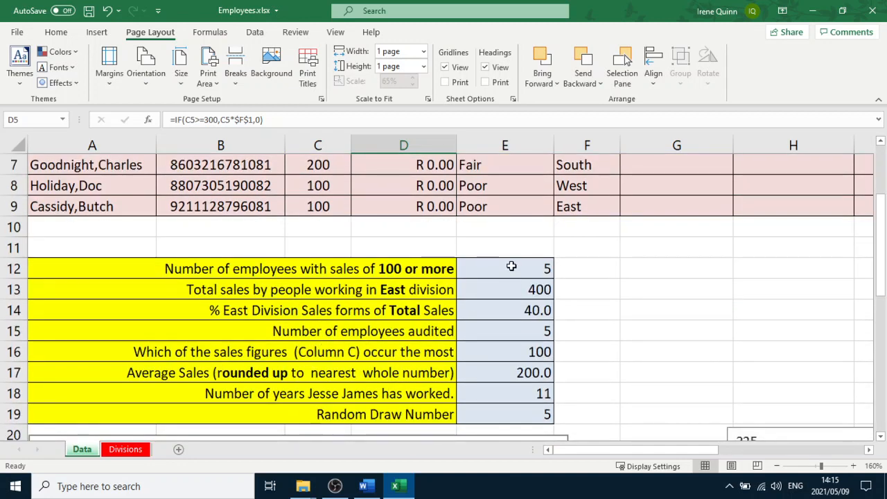
left_click_drag(510, 267, 507, 415)
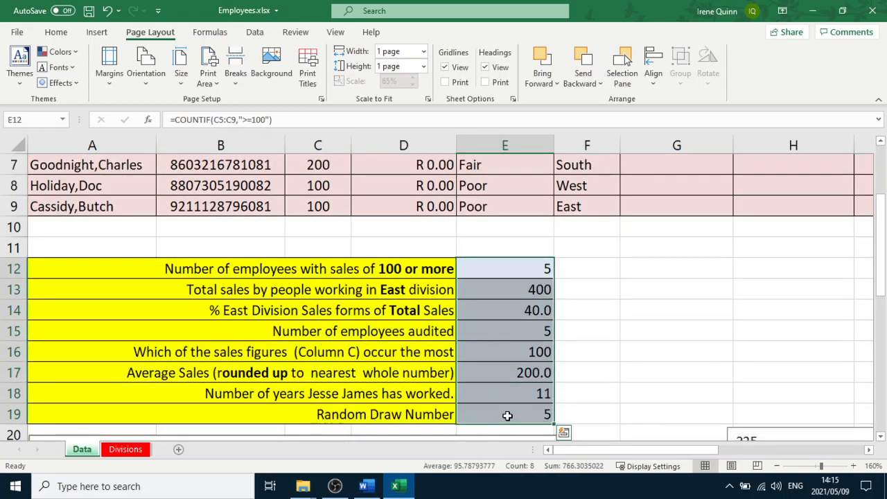
key("Delete")
scroll(421, 378, "up", 2)
left_click_drag(409, 248, 420, 330)
key("Delete")
left_click(637, 399)
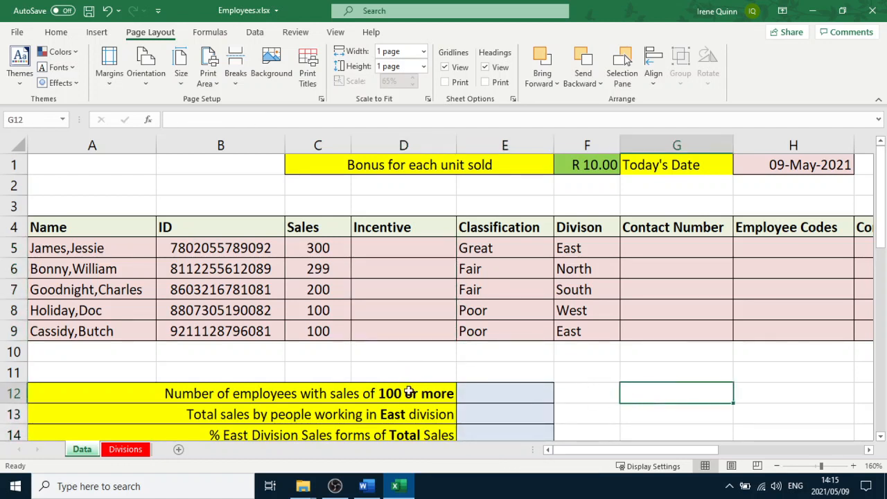
Check the bonus cell reference in the Word question and switch back to the spreadsheet
left_click(364, 485)
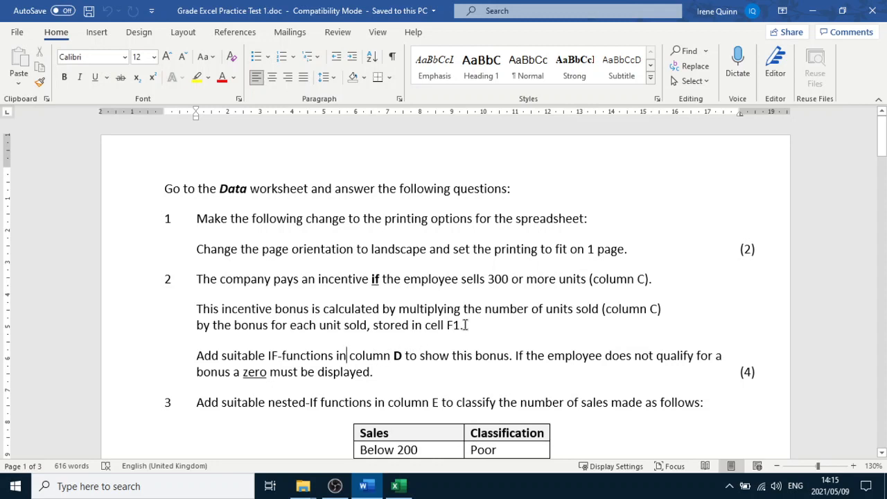
left_click_drag(465, 325, 448, 324)
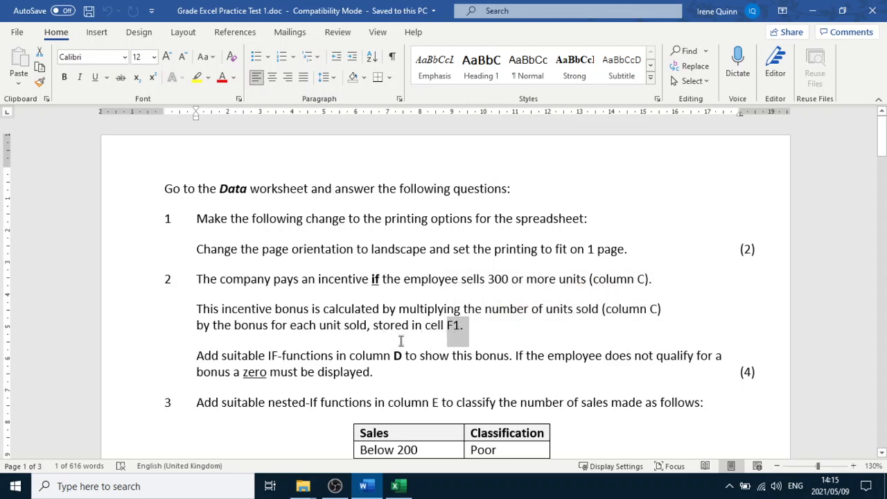
left_click(396, 485)
Enter the formula =IF(C5>=300,C5*F1,0) in D5 to calculate the incentive bonus
left_click(412, 248)
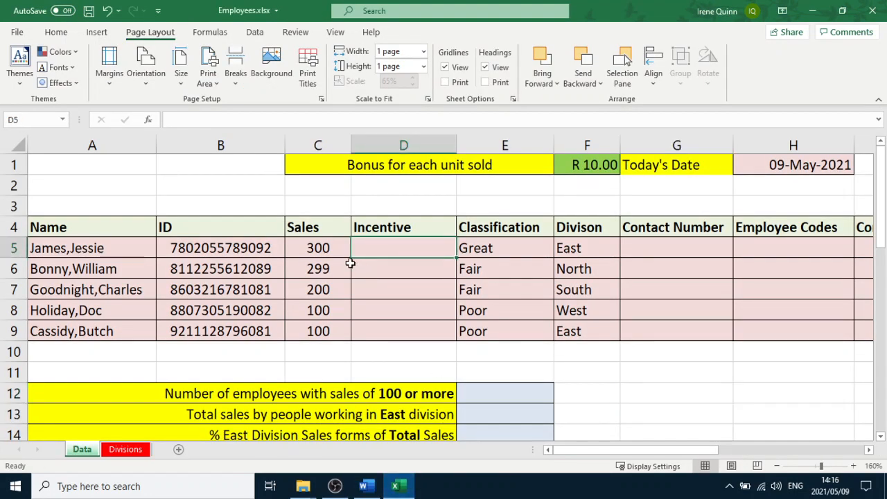
type("=")
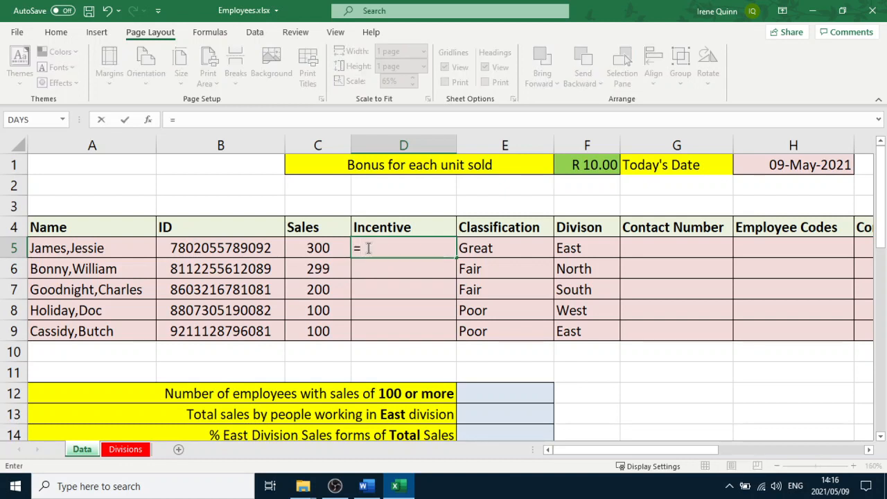
type("if(")
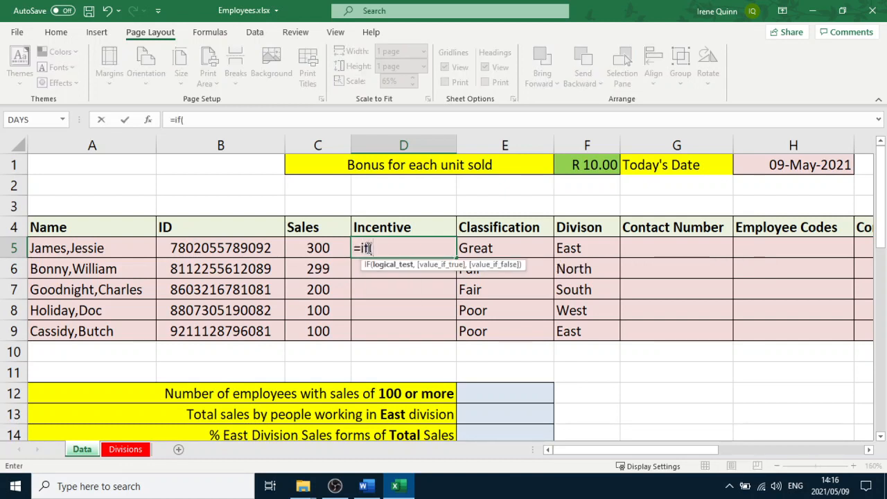
left_click(325, 250)
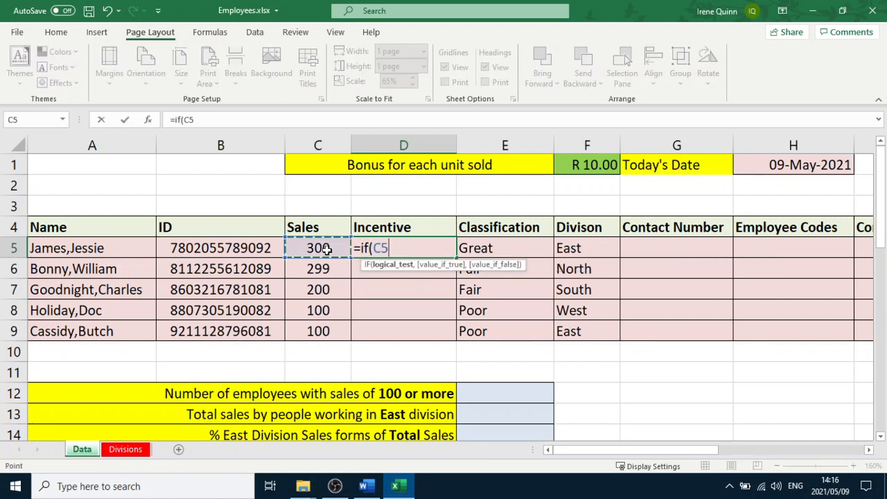
type(">=300,")
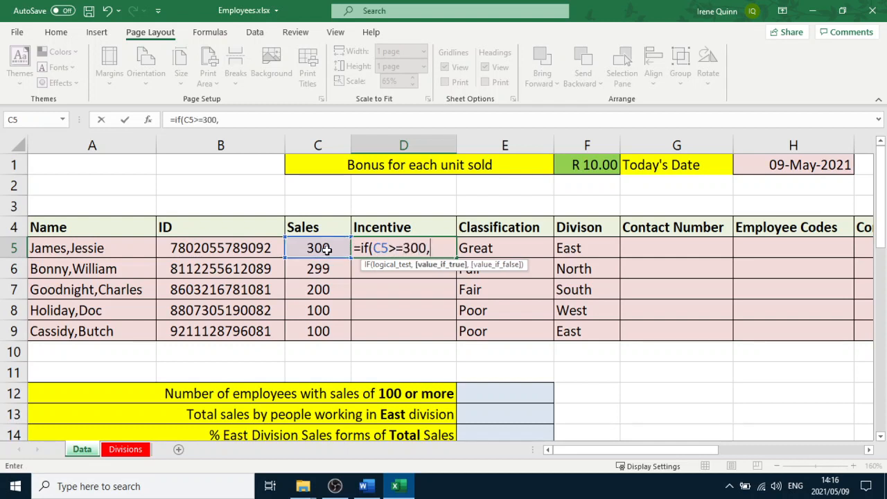
left_click(323, 248)
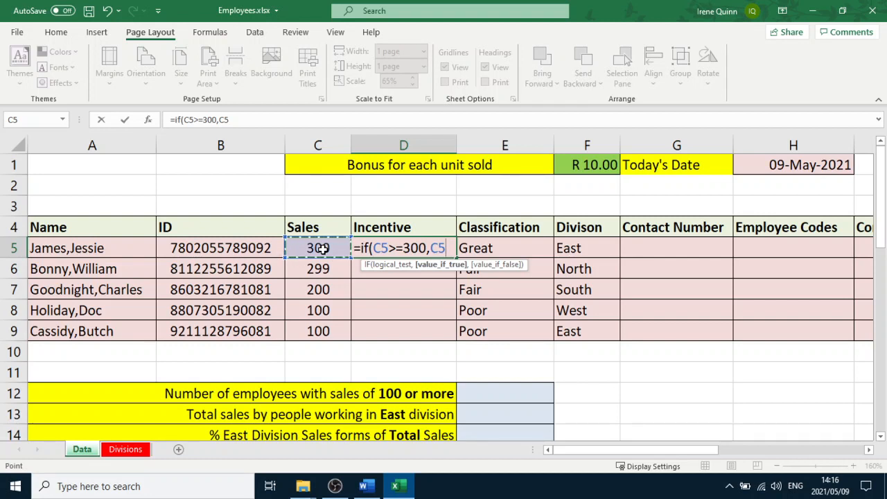
type("*")
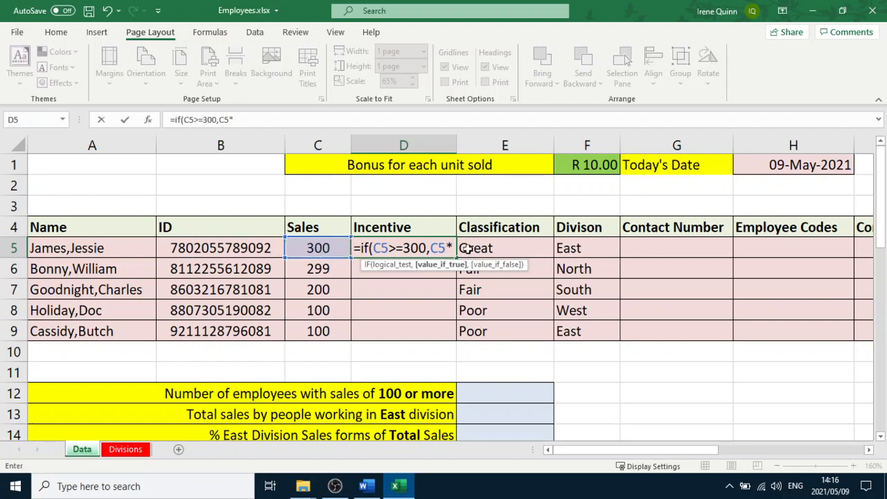
left_click(595, 164)
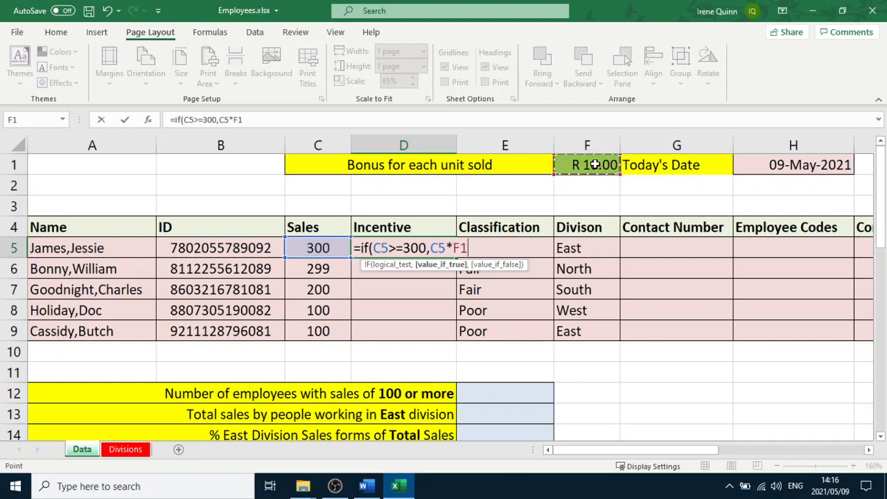
type(",")
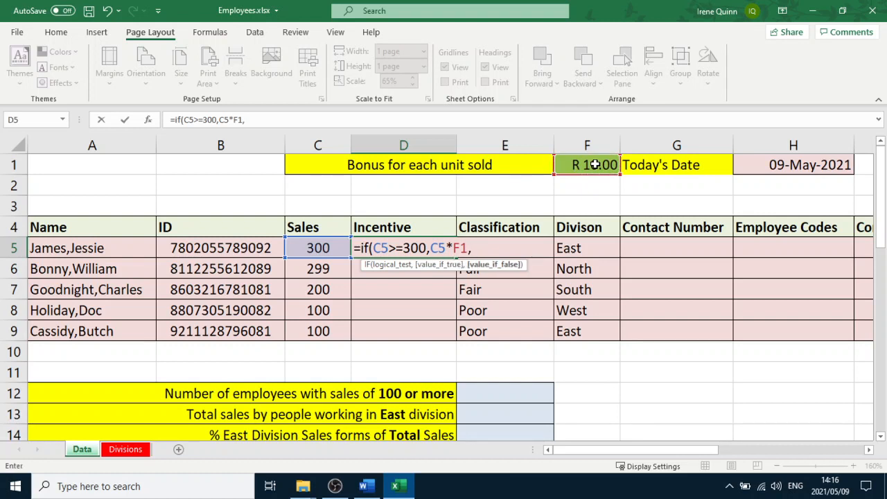
type("0)")
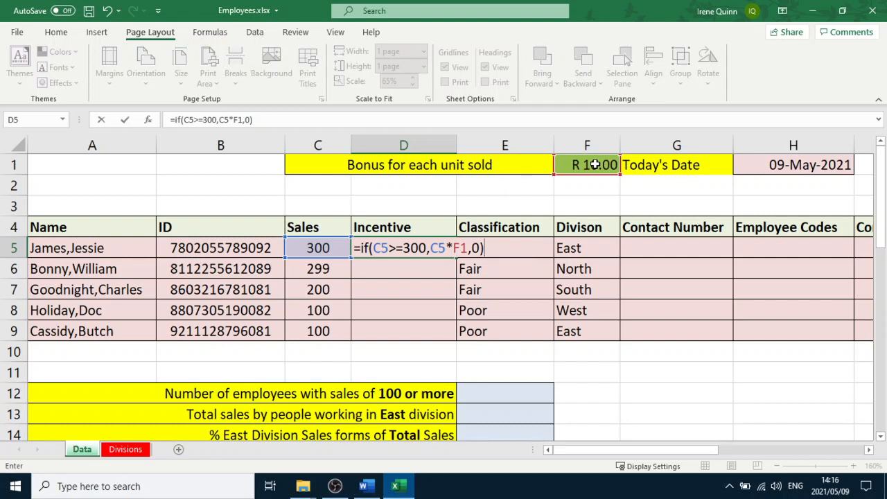
key("Return")
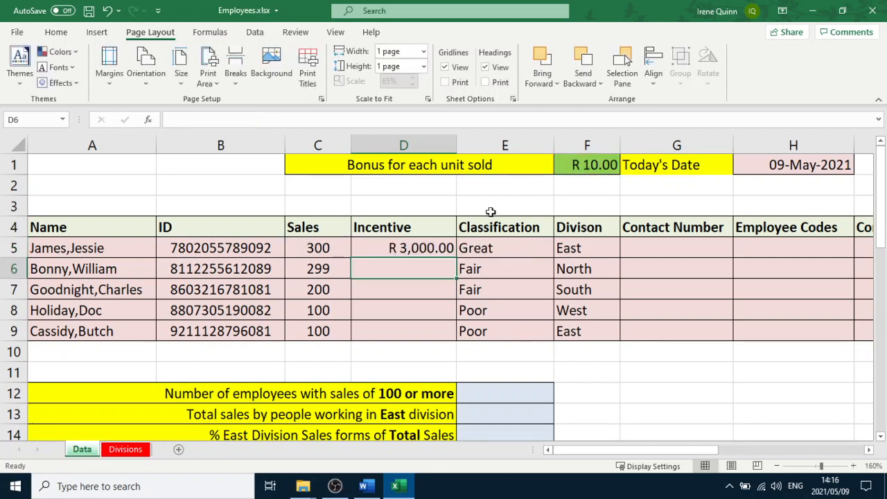
Fill the incentive formula from D5 down to D9
left_click(432, 248)
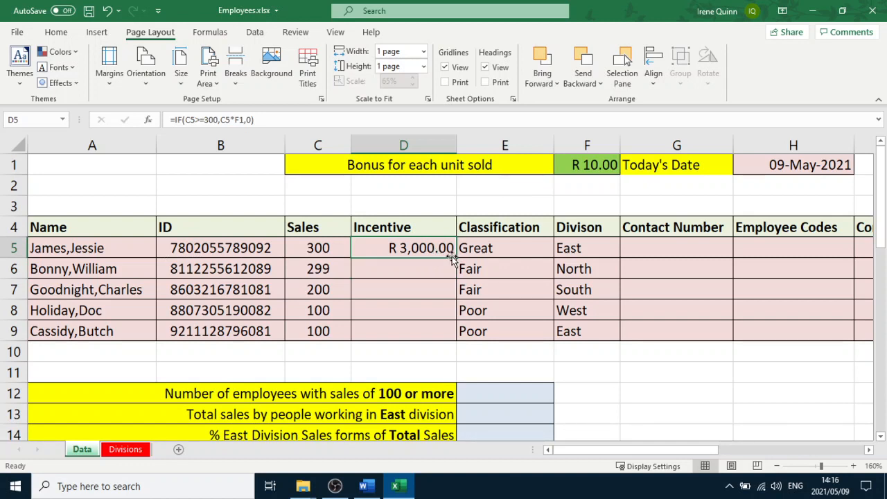
left_click_drag(452, 257, 452, 337)
left_click(615, 378)
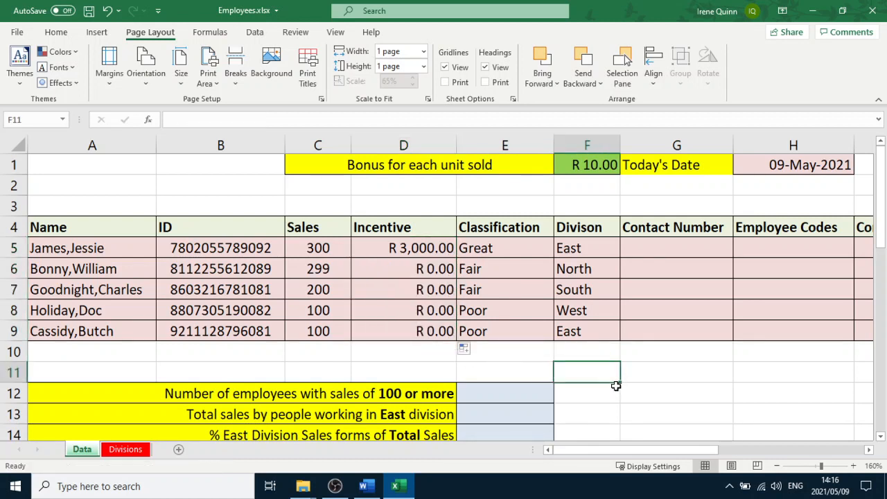
Read the nested-IF classification question in the Word document and return to the spreadsheet
left_click(365, 489)
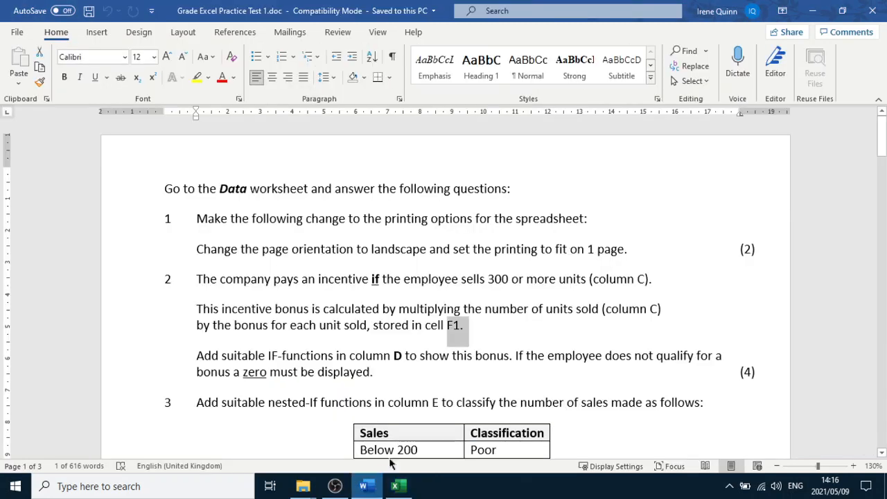
left_click(379, 324)
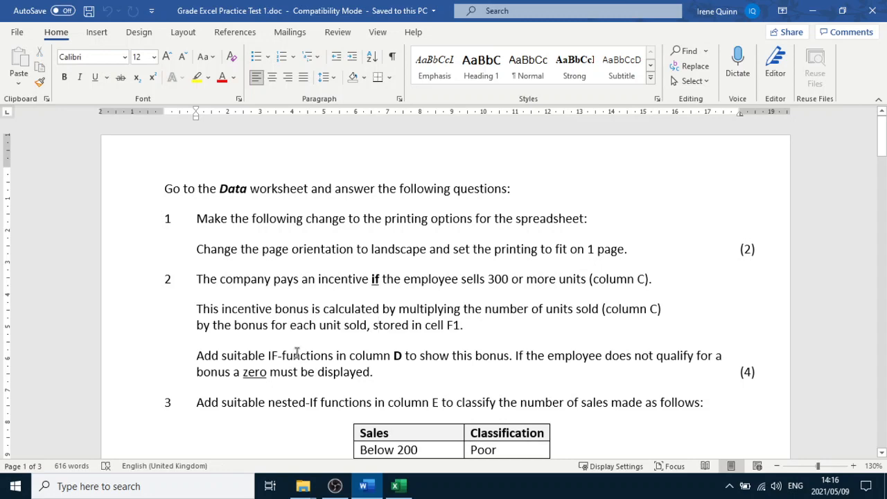
scroll(296, 354, "down", 3)
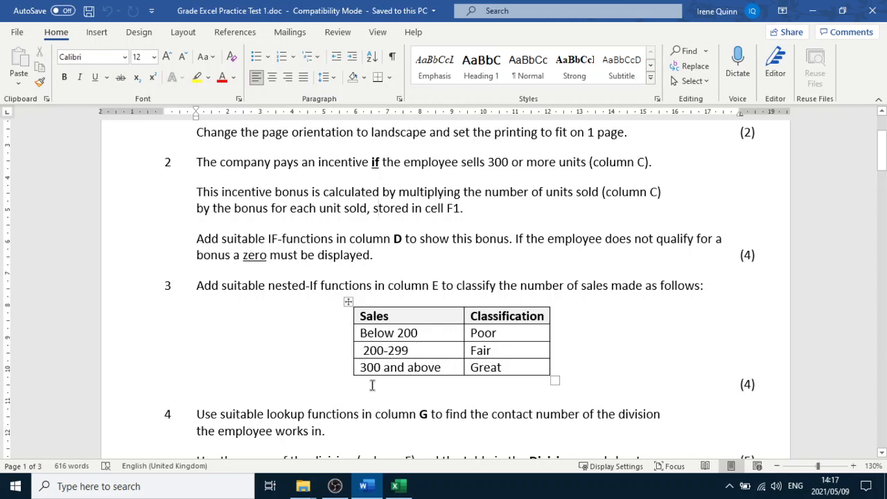
left_click(399, 493)
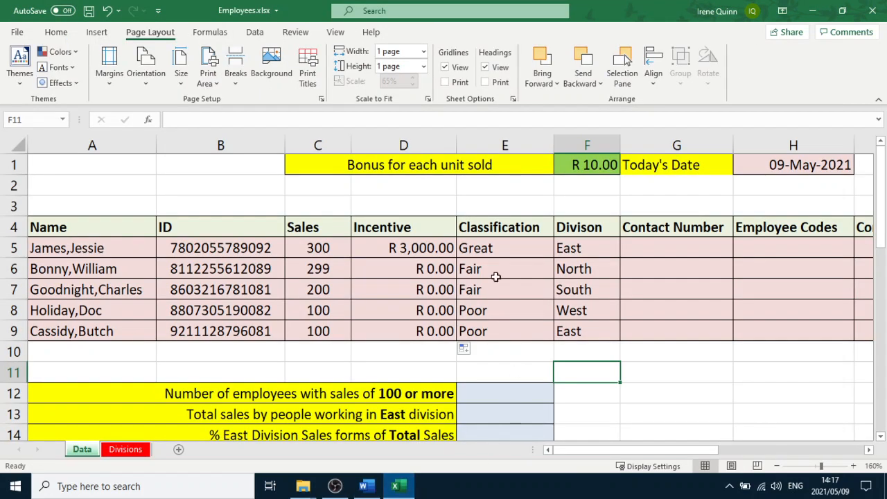
Clear the existing classification values in E5:E9
left_click(492, 246)
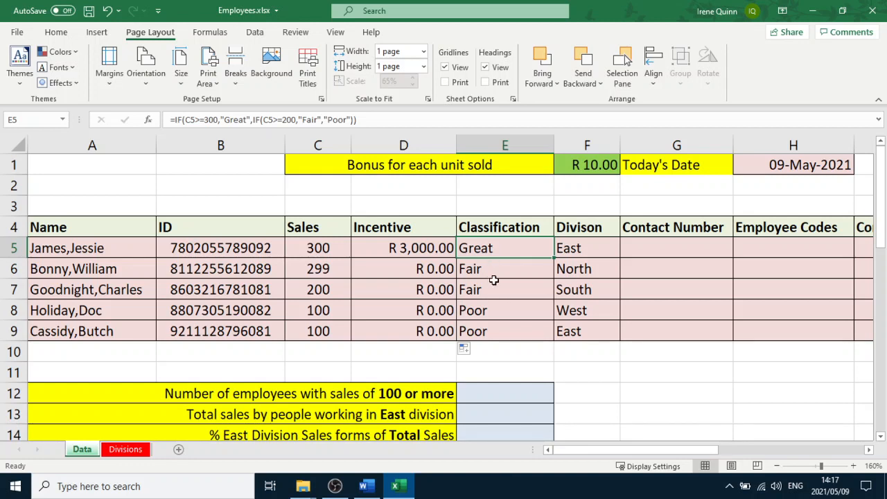
left_click_drag(502, 242, 493, 335)
key("Delete")
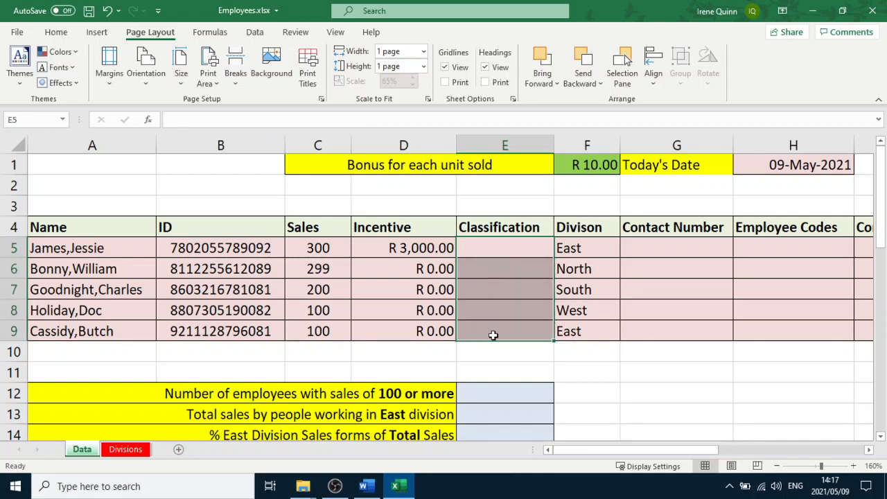
left_click(519, 249)
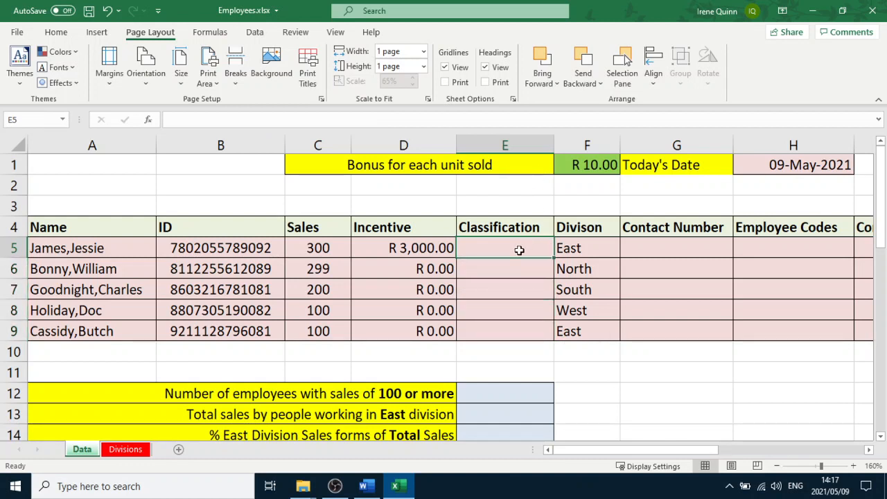
type("=if")
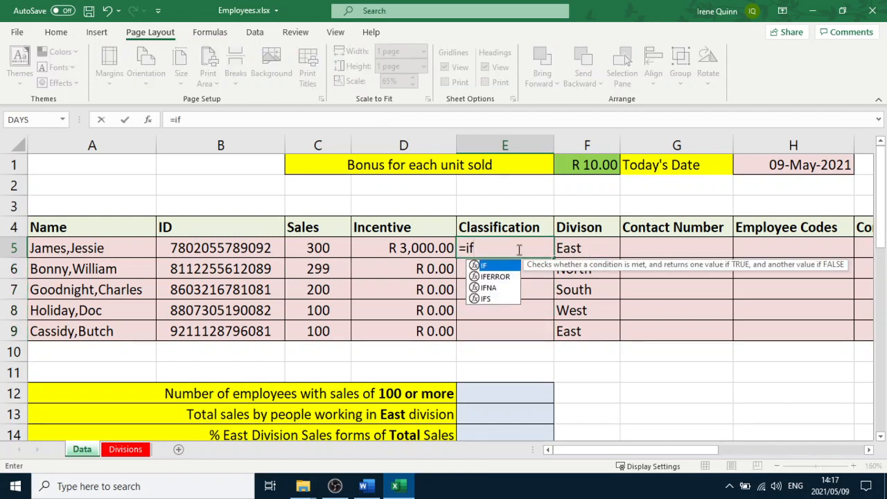
left_click(318, 254)
left_click(503, 254)
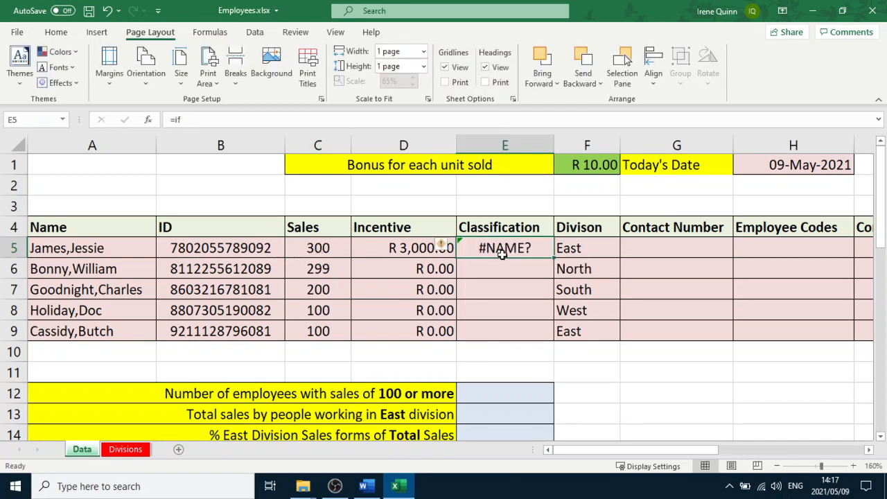
key("Delete")
Begin a nested IF in E5: =IF(C5<200,"POOR",IF(C5, checking the question's classification table along the way
type("=if(")
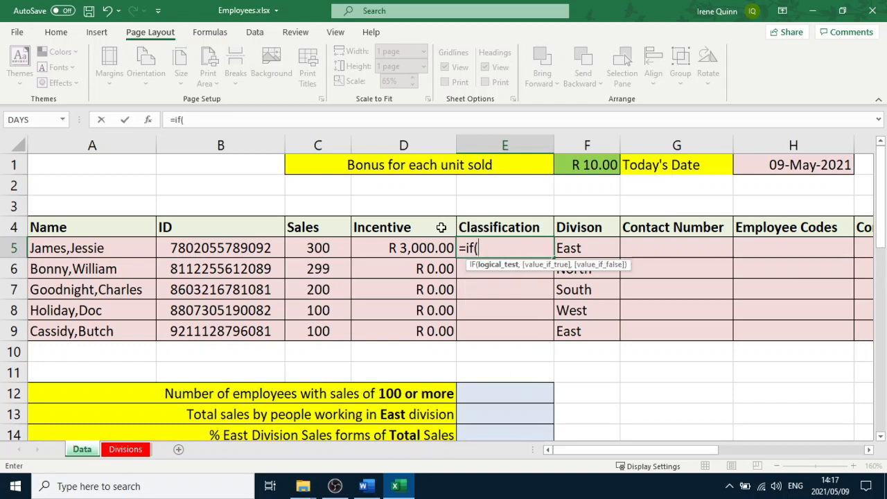
left_click(336, 248)
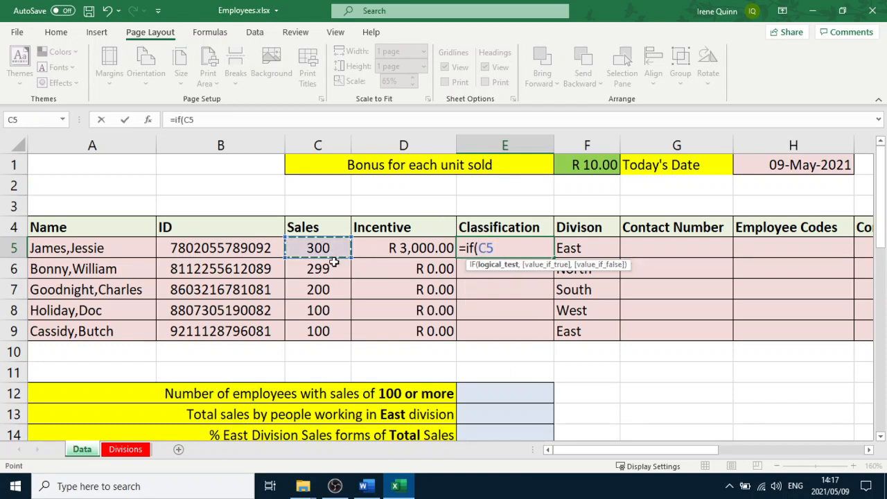
left_click(367, 488)
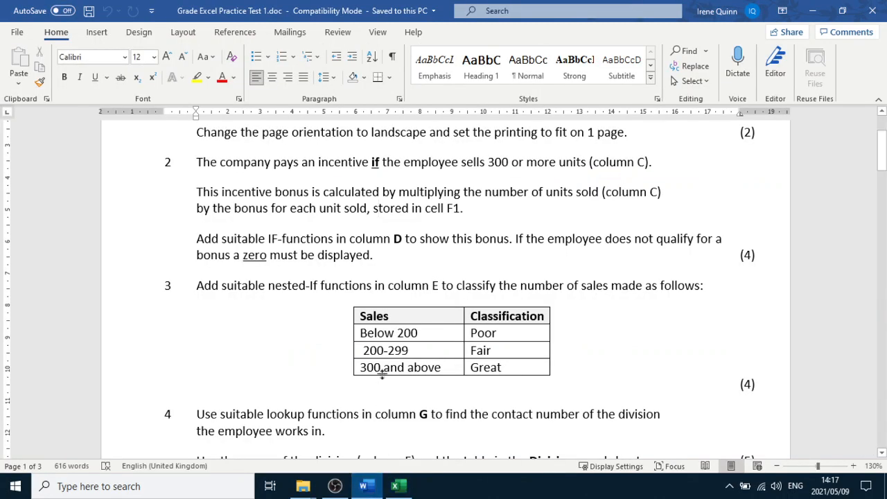
left_click(400, 494)
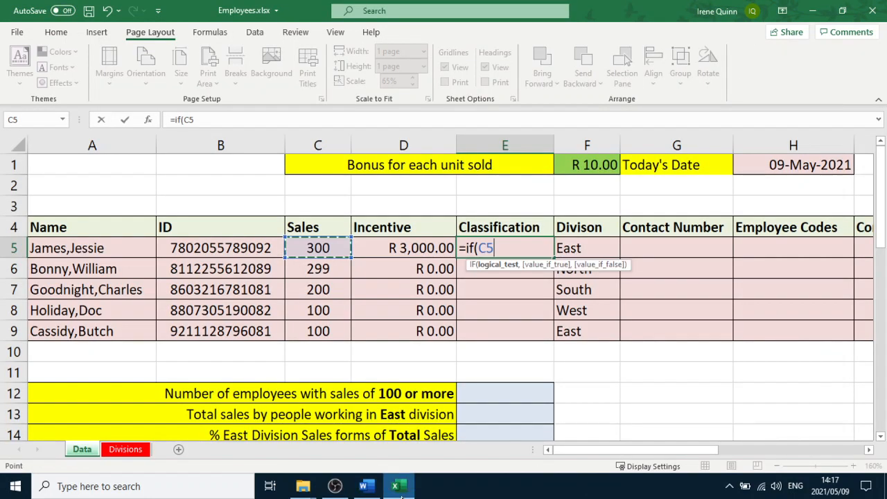
type("<200")
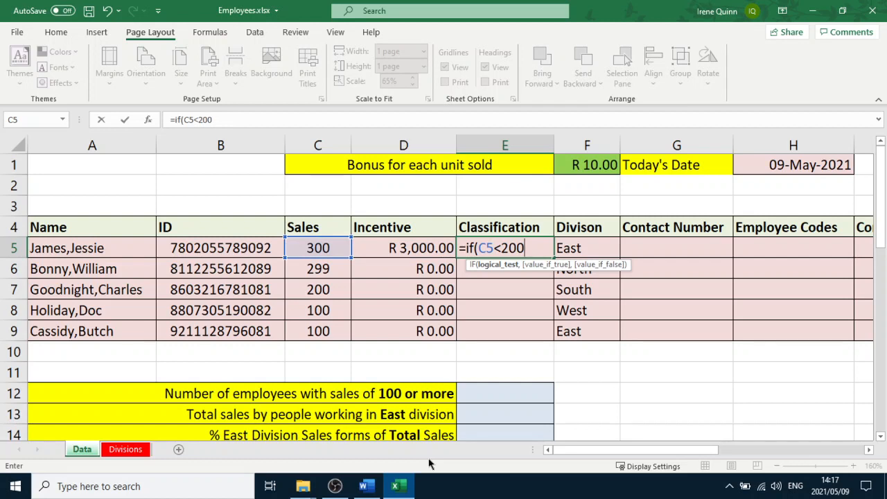
type(",")
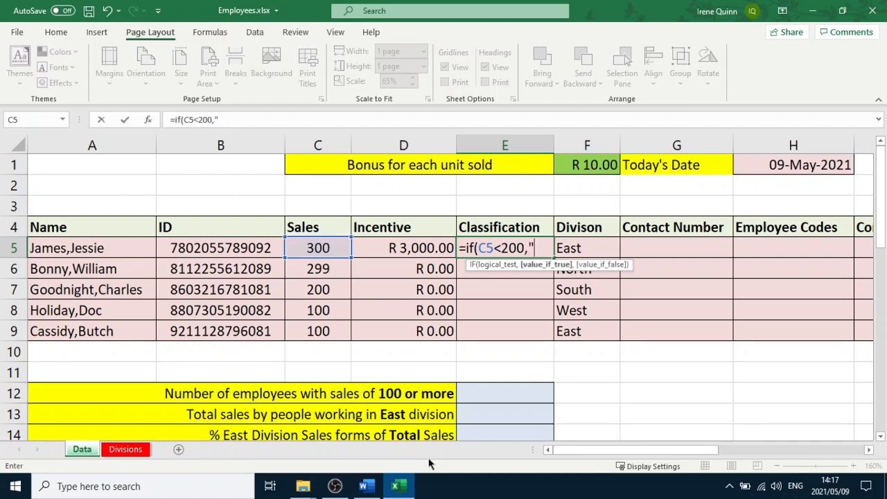
type("\"POORE")
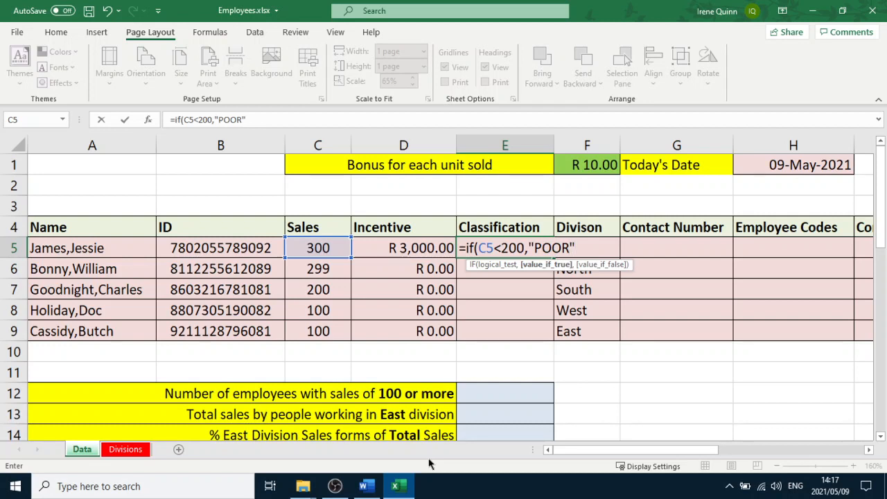
type(",")
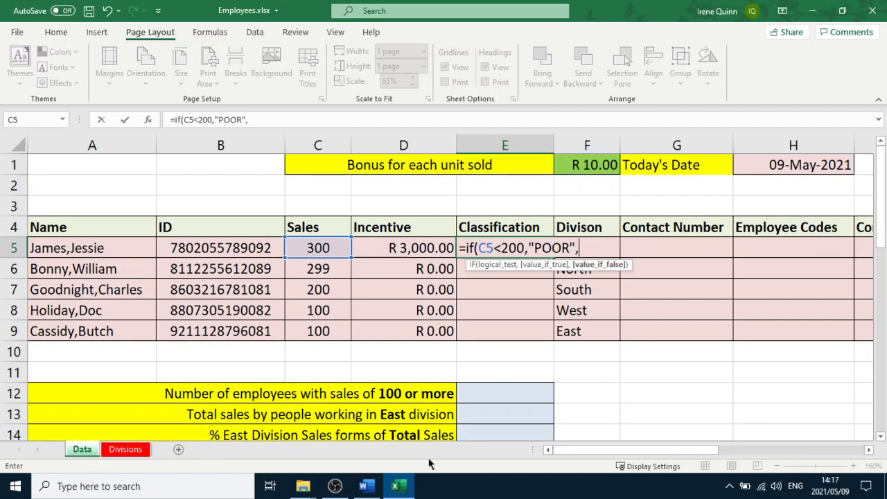
type("if(")
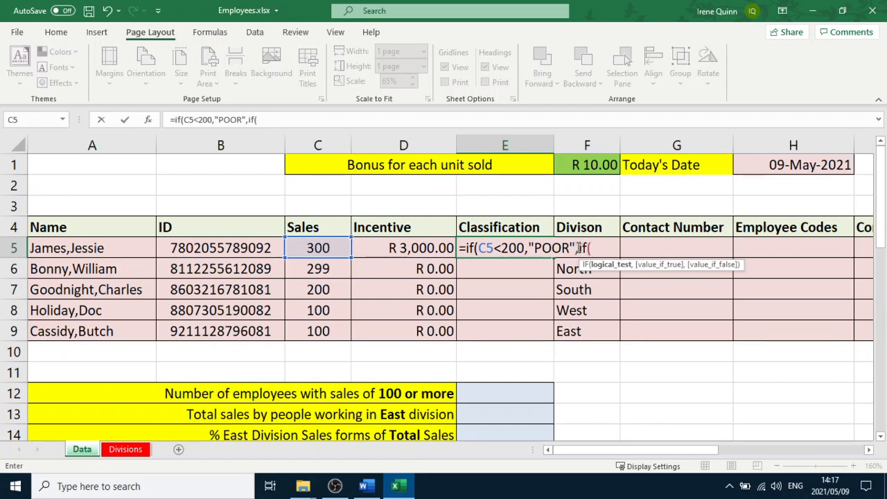
left_click(316, 248)
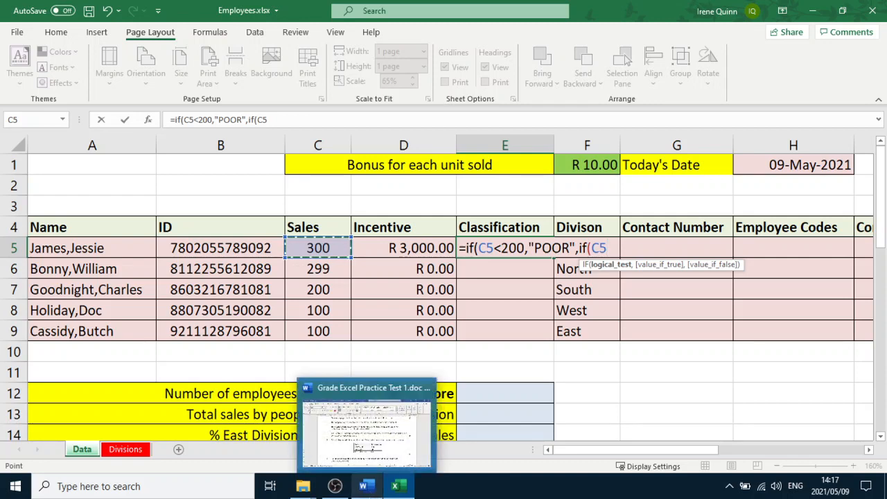
Check the sales classification table in the Word question and switch back to the spreadsheet
left_click(367, 485)
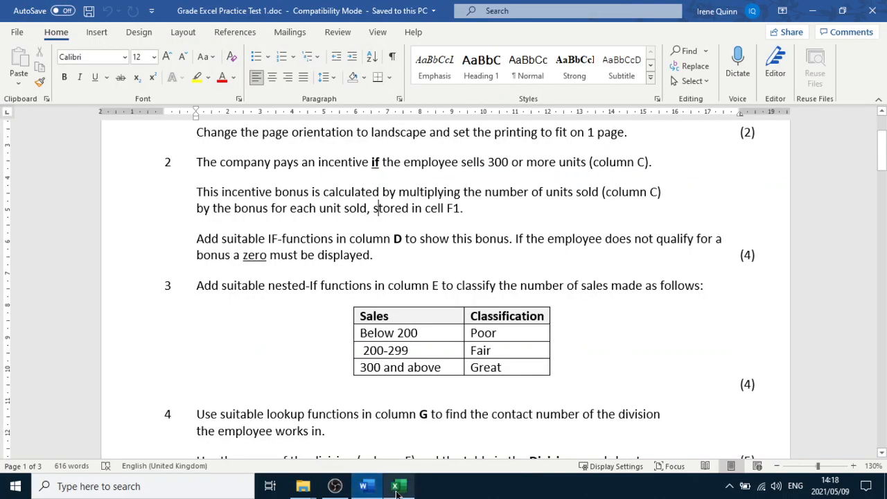
mouse_move(396, 489)
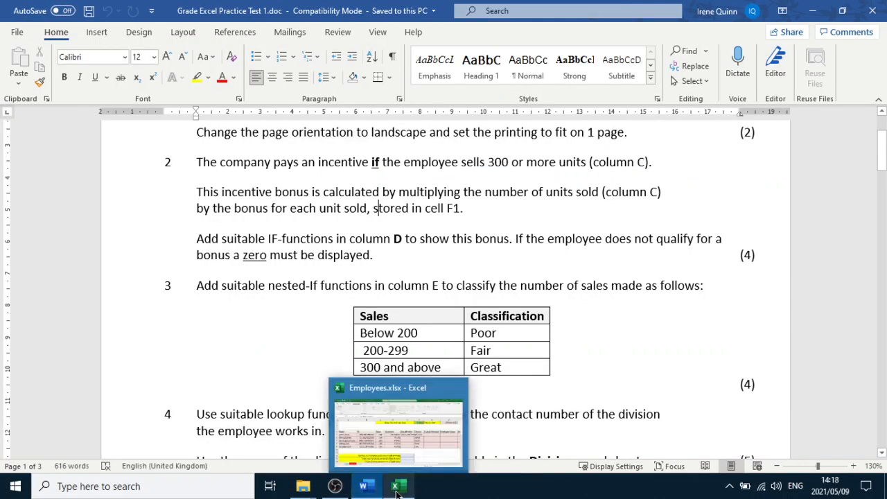
left_click(396, 488)
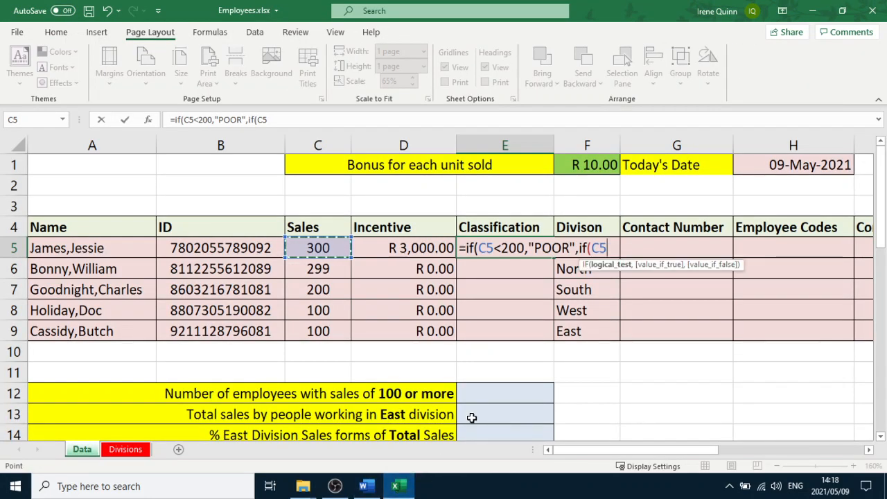
Complete the nested IF in E5 as =IF(C5<200,"POOR",IF(C5<300,"FAIR","GREAT")), fixing the quote before FAIR, and enter it
type("<300")
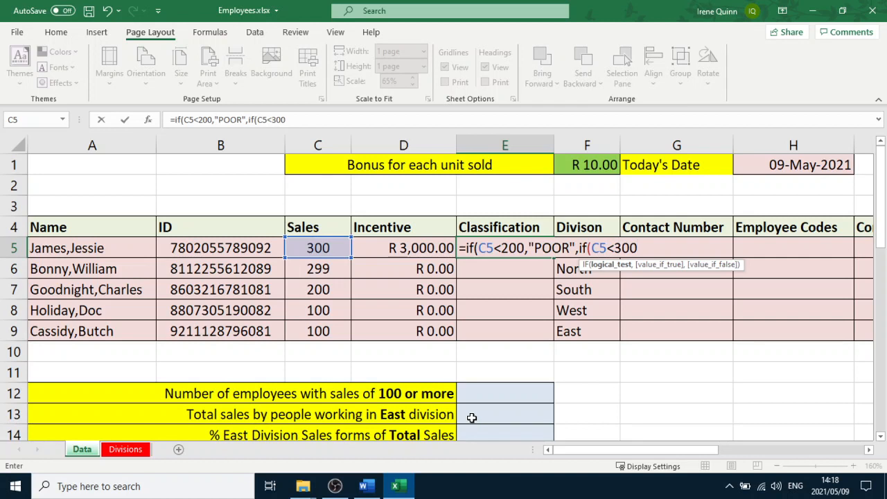
type(",")
type("'FAIR")
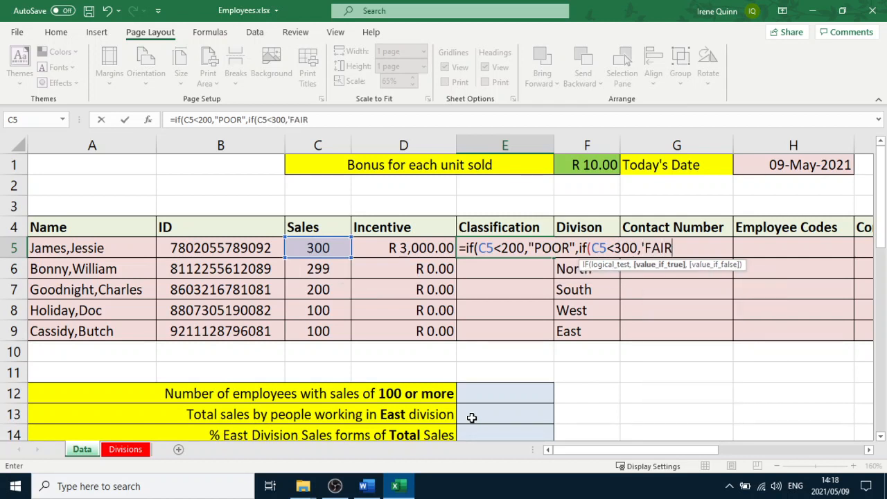
left_click(646, 250)
key("BackSpace")
type("\"")
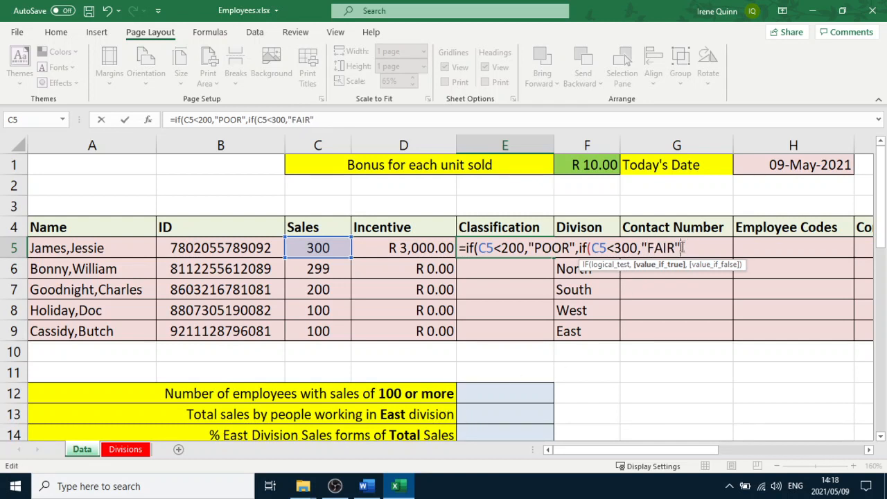
type(",")
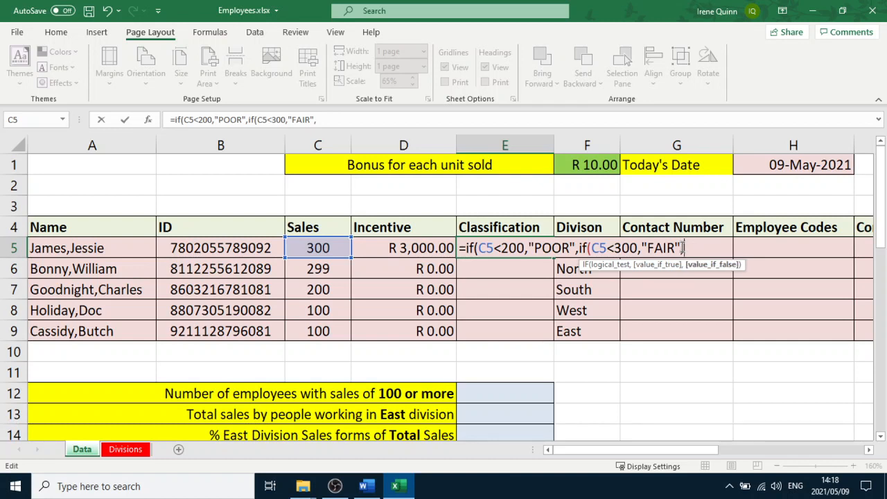
type("\"GREAT")
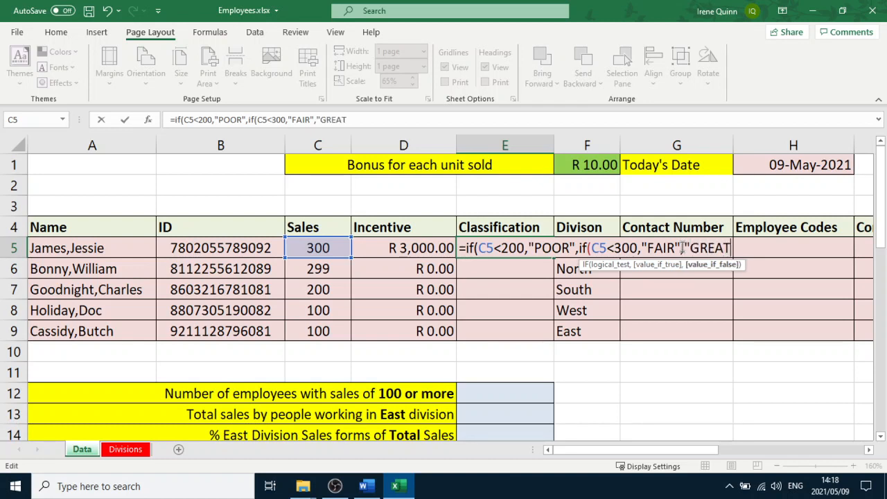
type("\")")
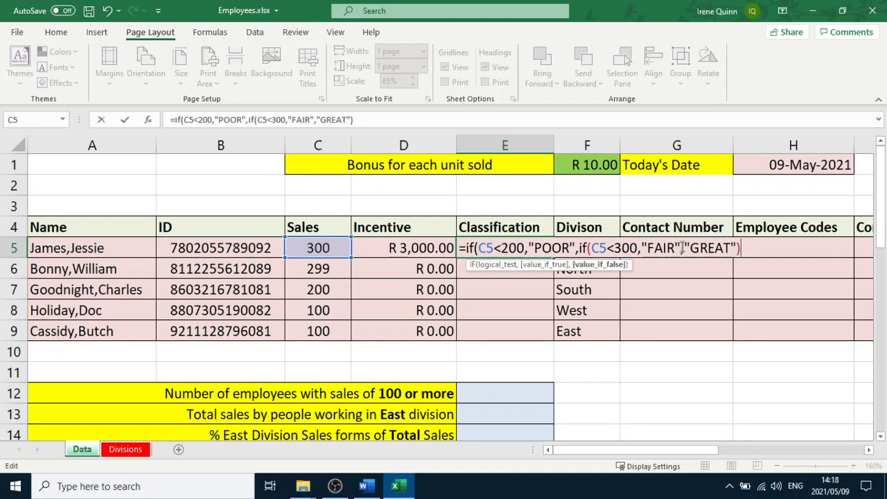
type(")")
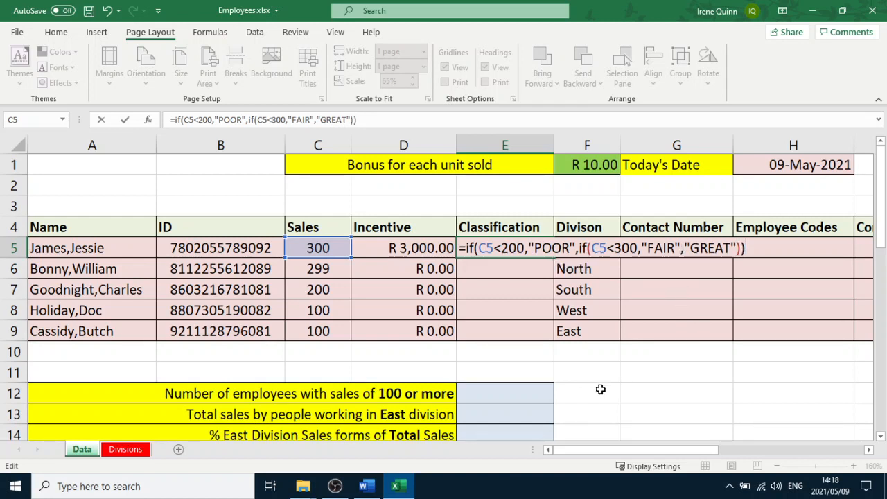
key("Return")
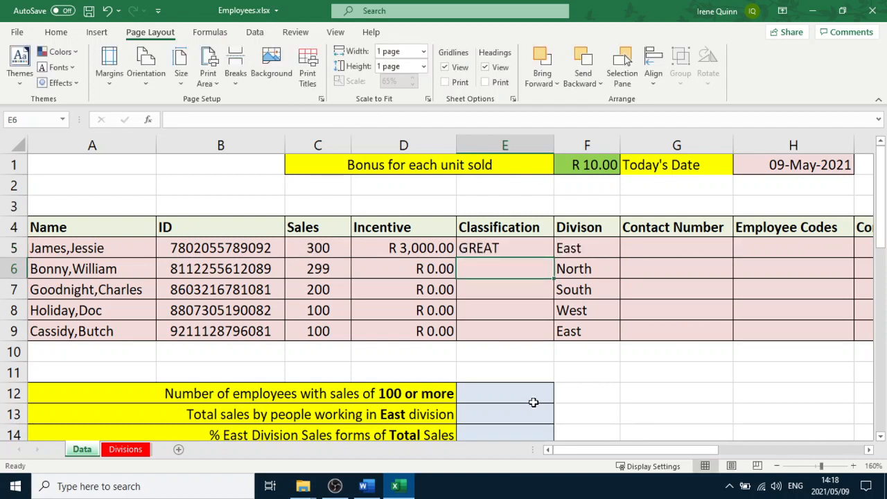
Fill the E5 classification formula down through E9
left_click(538, 254)
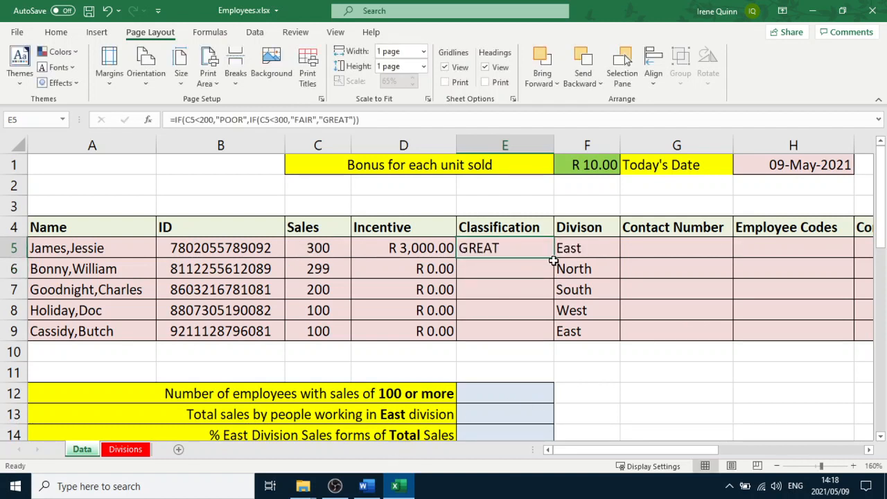
left_click_drag(554, 258, 551, 339)
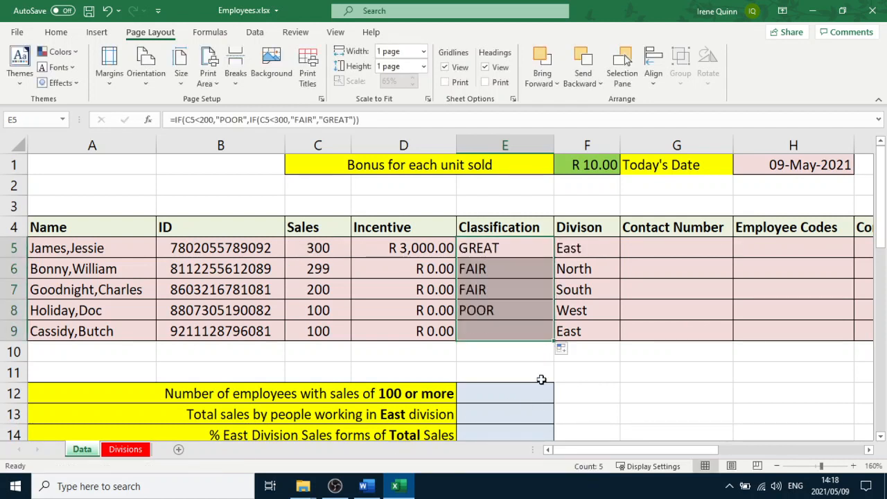
left_click(614, 381)
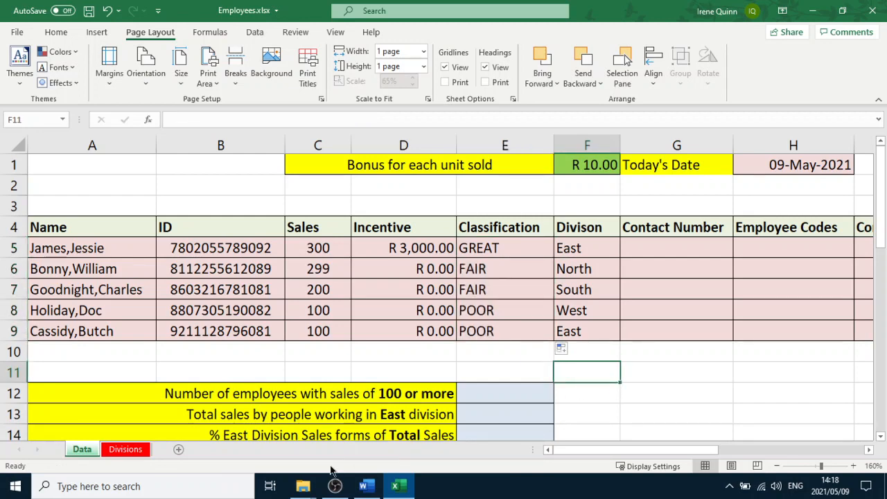
Recheck the question, then inspect the incentive formula in D5 and the classification formulas in E5:E9
left_click(369, 487)
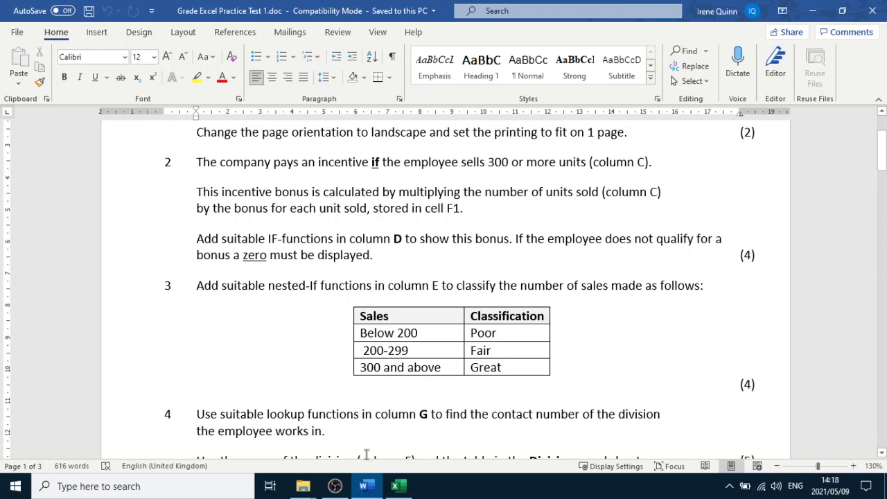
left_click(396, 486)
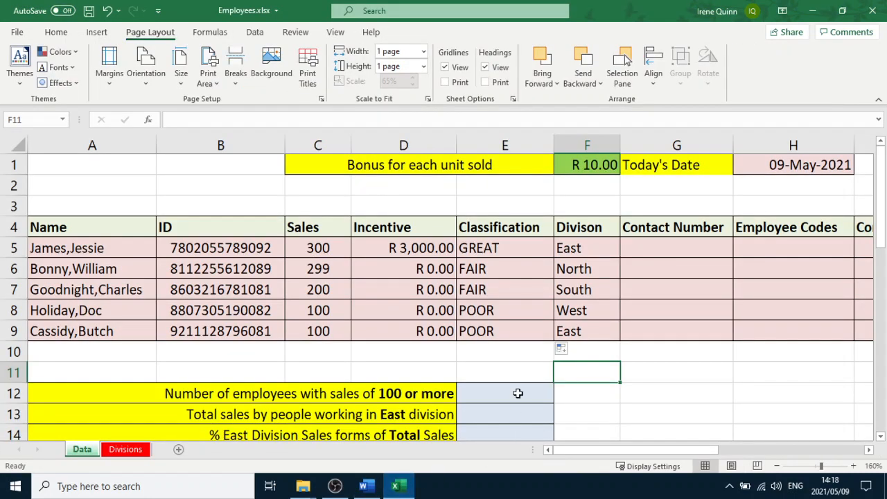
left_click(492, 250)
left_click(421, 253)
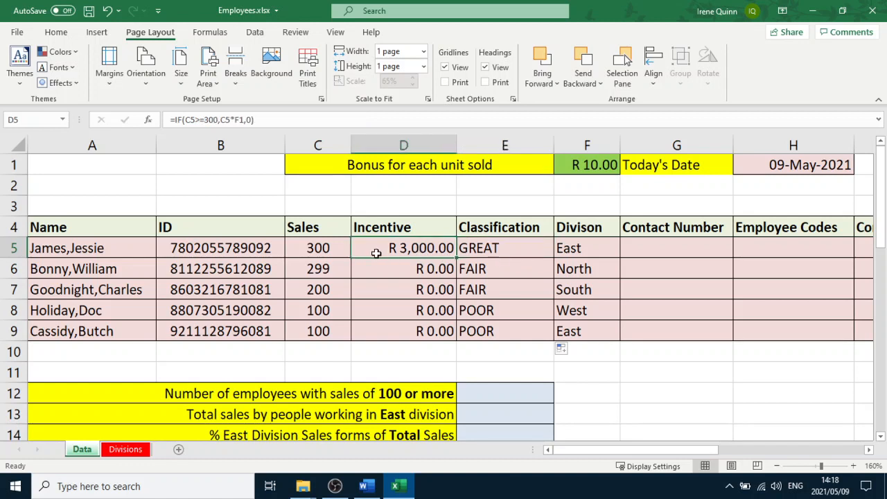
double_click(395, 249)
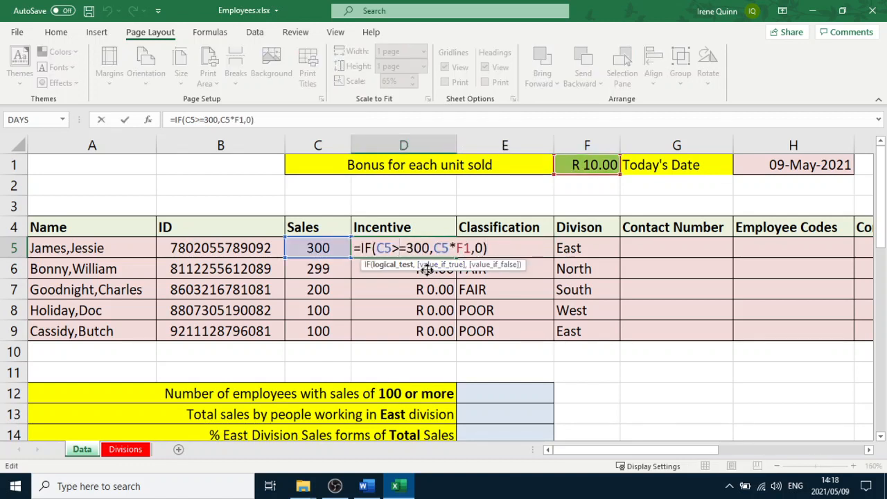
key("Escape")
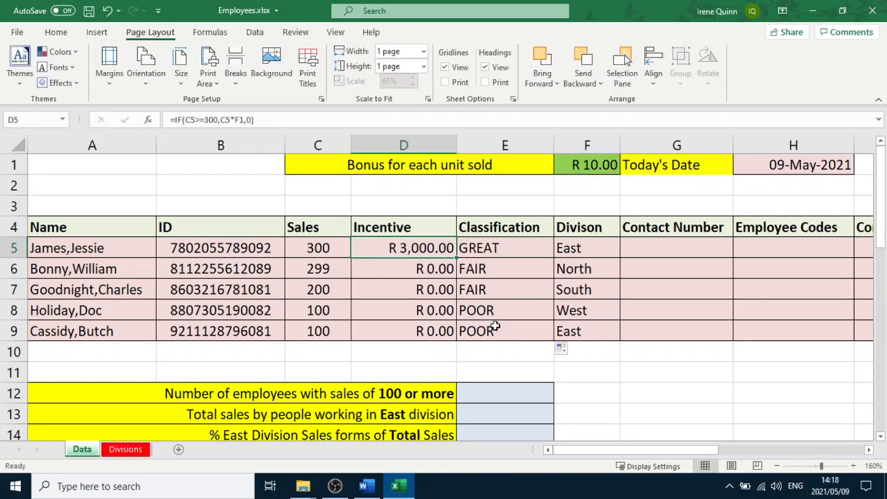
left_click(492, 251)
left_click(497, 269)
left_click(500, 289)
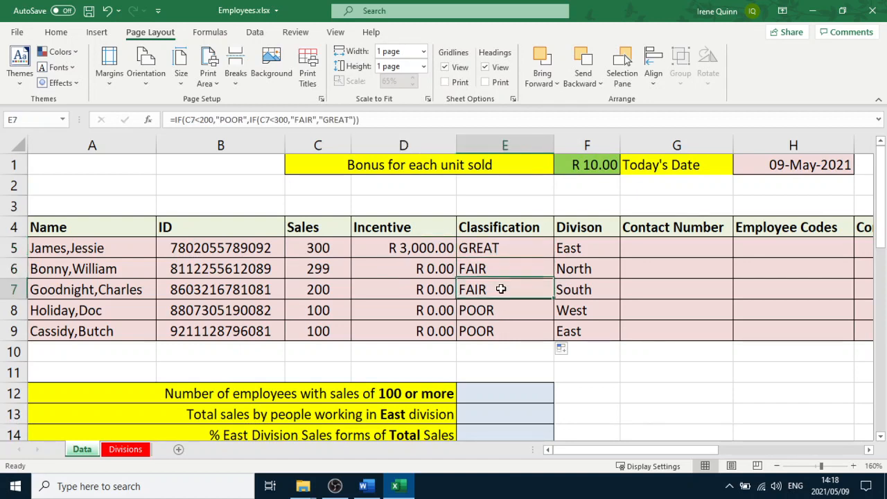
left_click(506, 309)
left_click(506, 332)
Read the following questions in the Word practice test and return to the spreadsheet
scroll(496, 334, "down", 1)
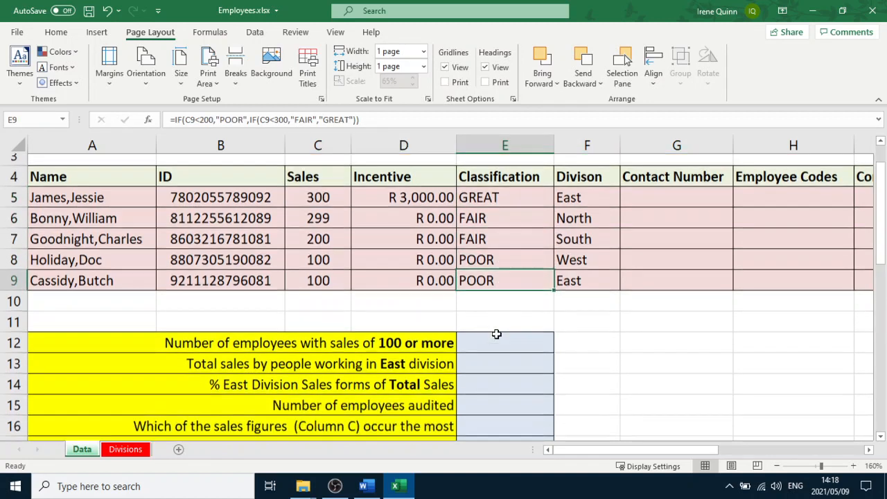
scroll(491, 331, "down", 1)
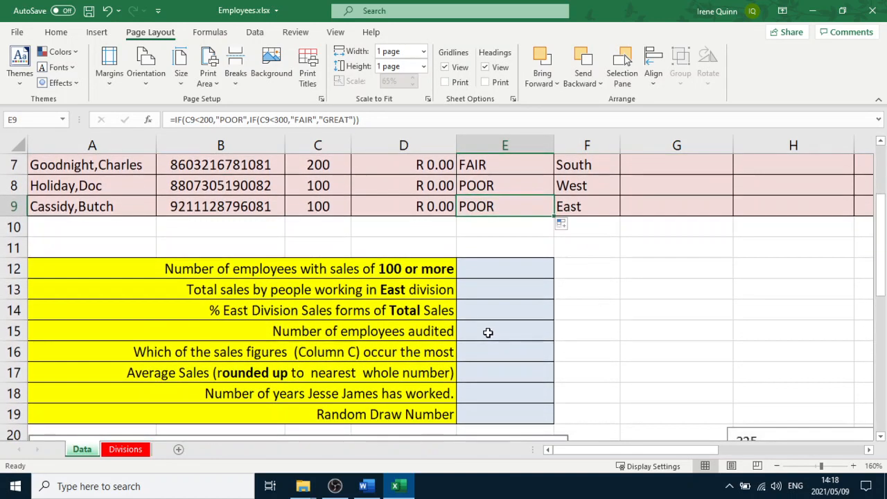
left_click(365, 489)
scroll(361, 388, "down", 1)
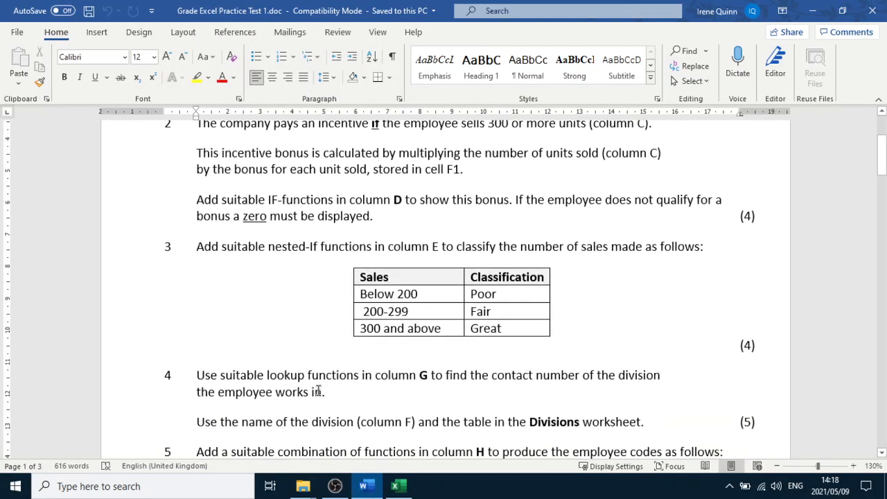
scroll(357, 380, "down", 1)
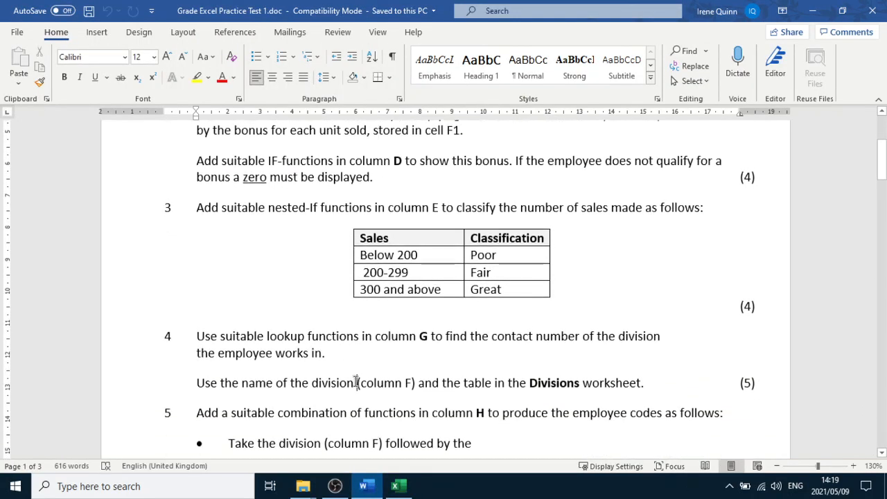
scroll(356, 382, "down", 2)
left_click(392, 346)
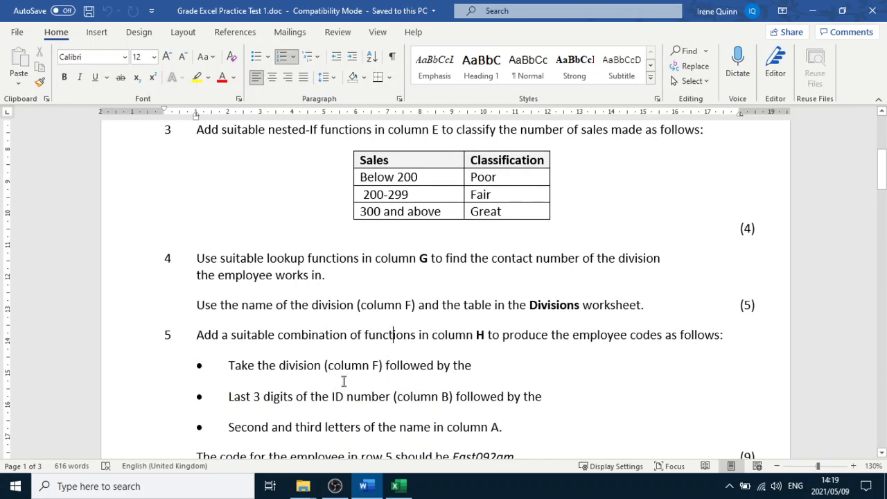
scroll(343, 381, "down", 3)
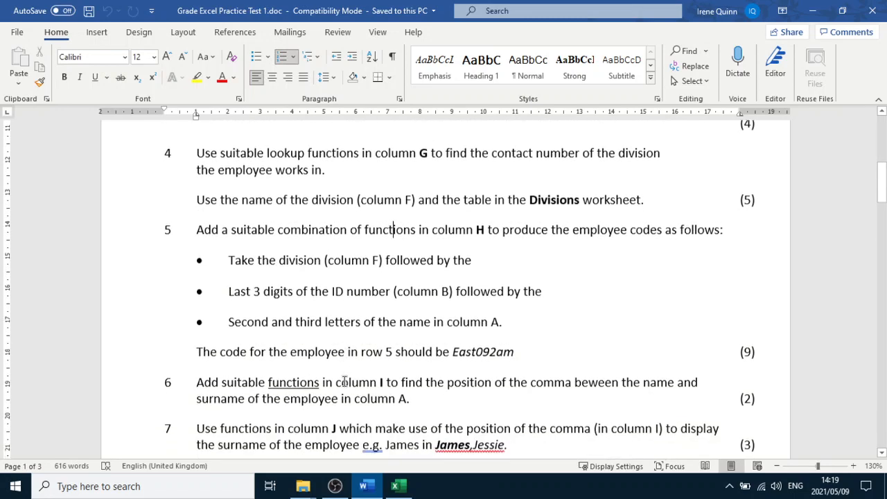
scroll(344, 382, "down", 3)
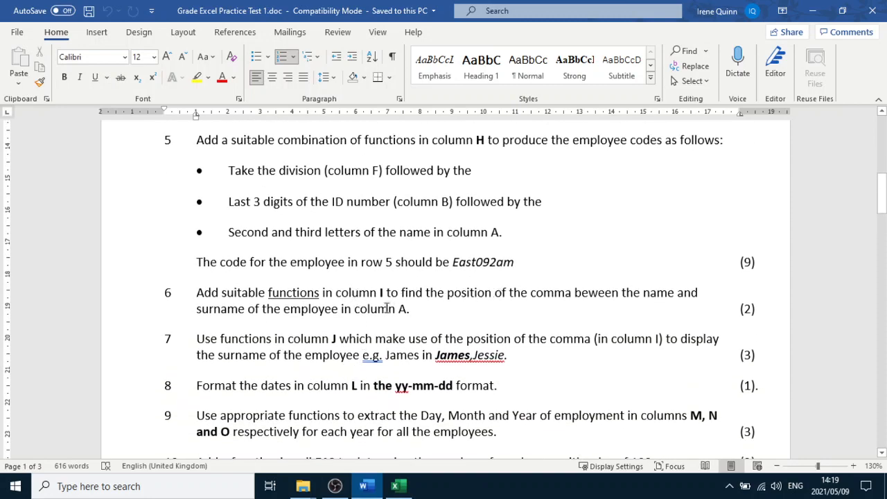
left_click(349, 341)
scroll(344, 350, "down", 3)
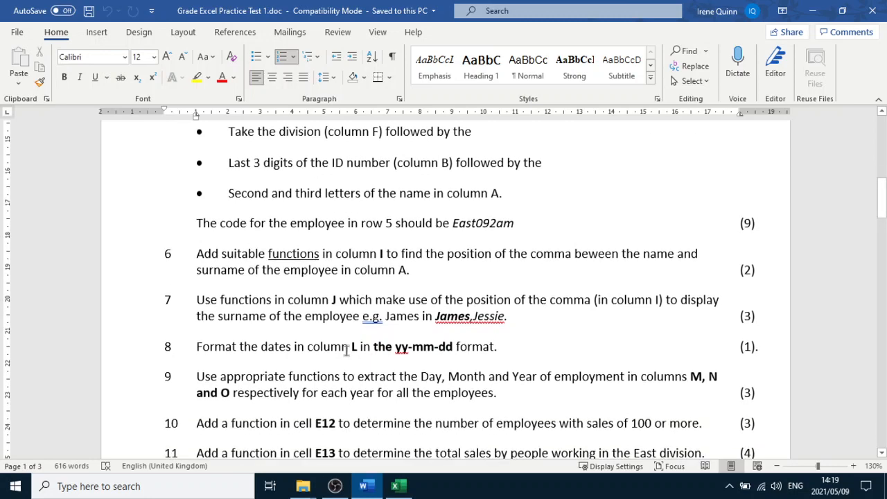
left_click(359, 307)
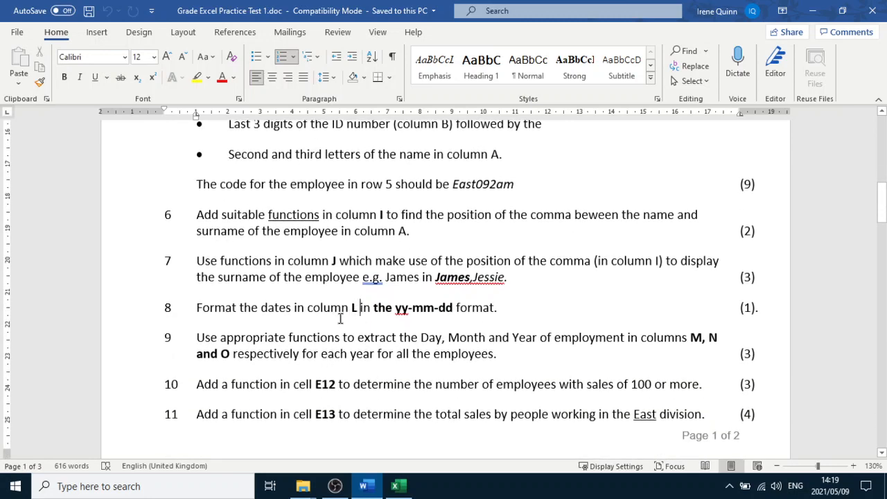
left_click(396, 485)
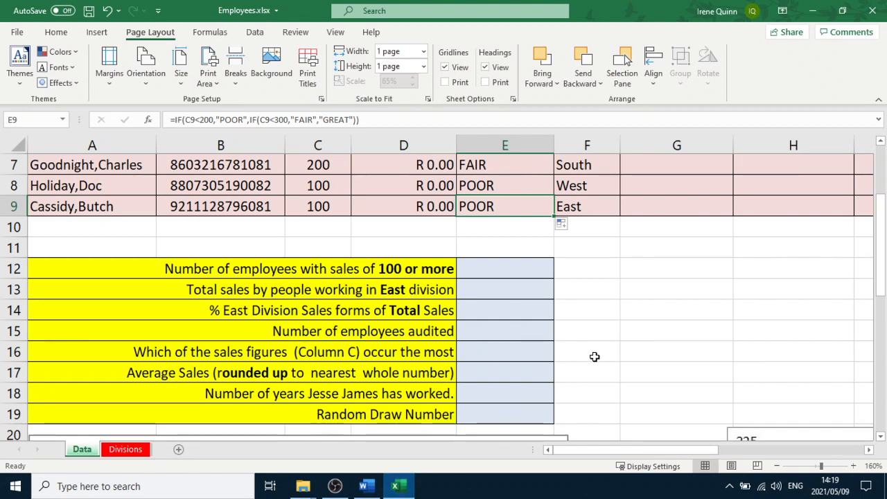
Select the Date Employed cells L5:L9 and check the date-format question in the Word document
scroll(594, 357, "up", 1)
scroll(595, 356, "up", 2)
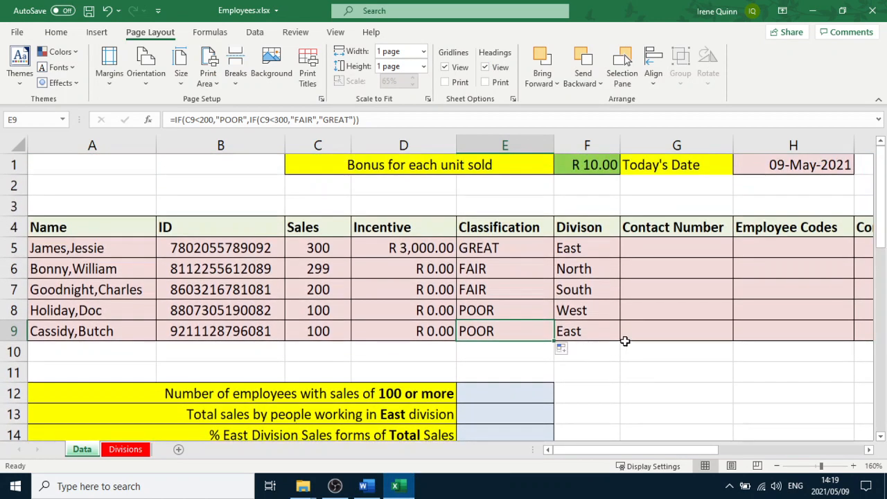
scroll(637, 382, "down", 2)
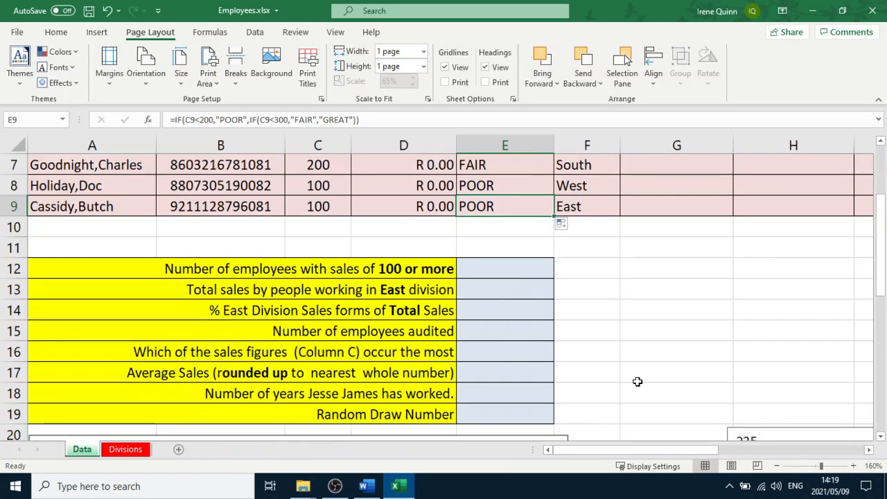
left_click_drag(620, 455, 739, 457)
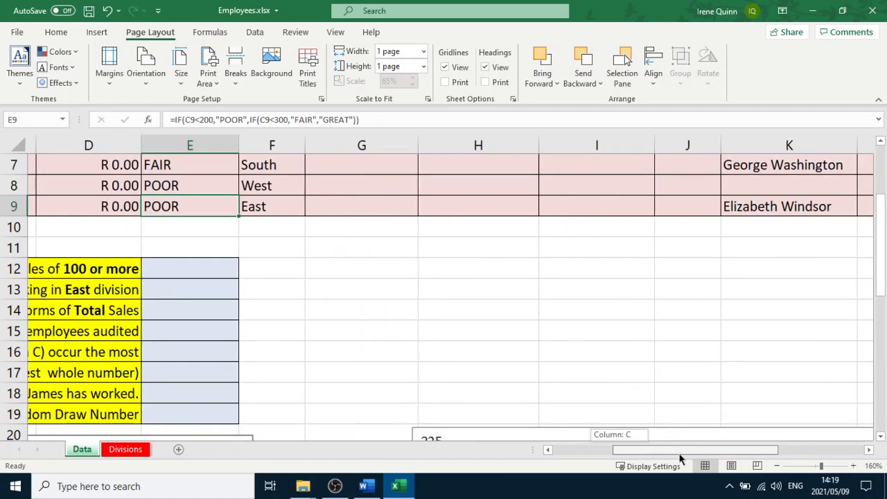
scroll(639, 383, "up", 2)
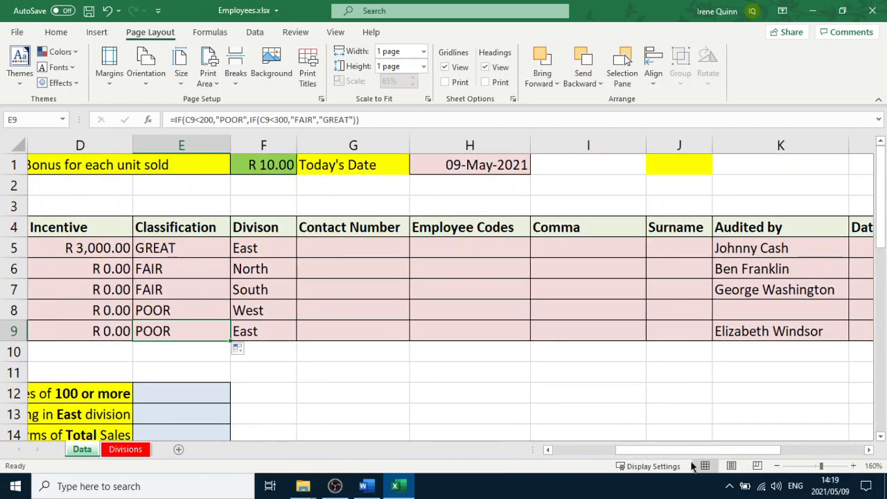
left_click_drag(697, 455, 774, 449)
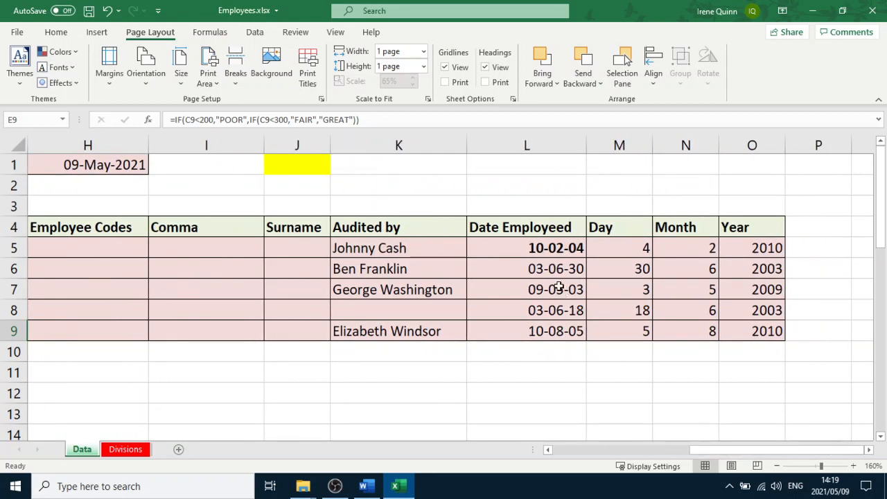
left_click_drag(538, 246, 540, 330)
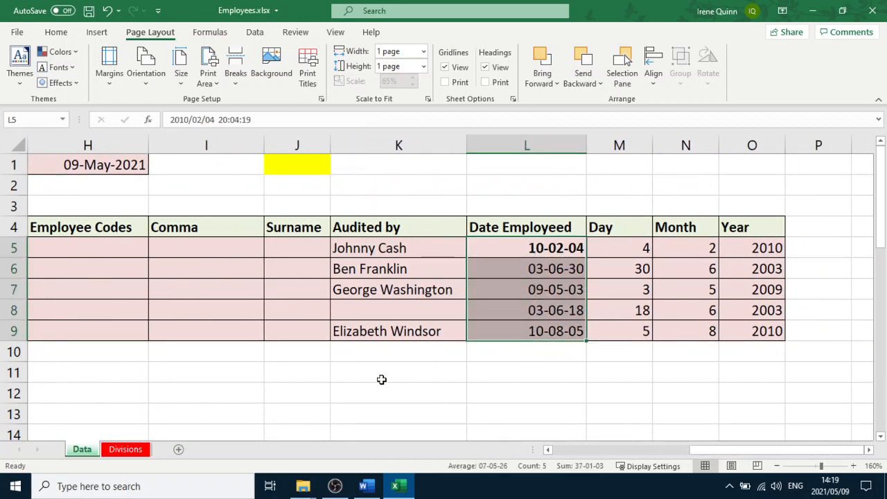
left_click(366, 485)
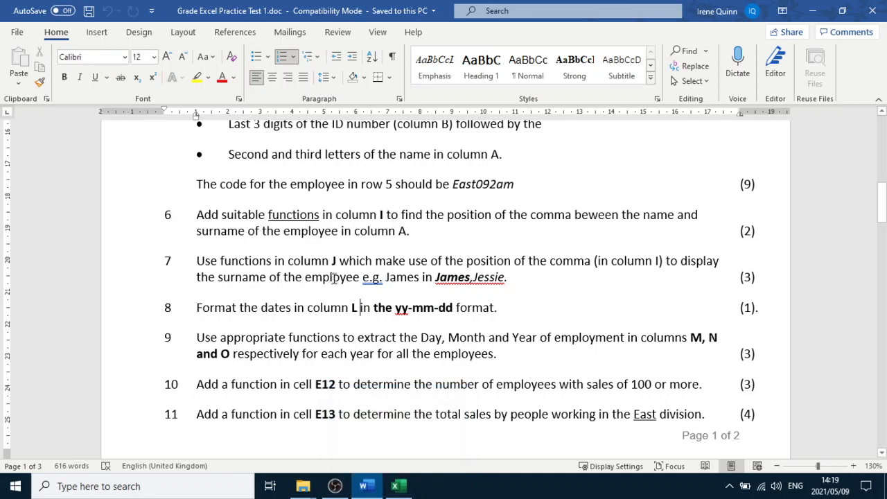
scroll(361, 298, "up", 3)
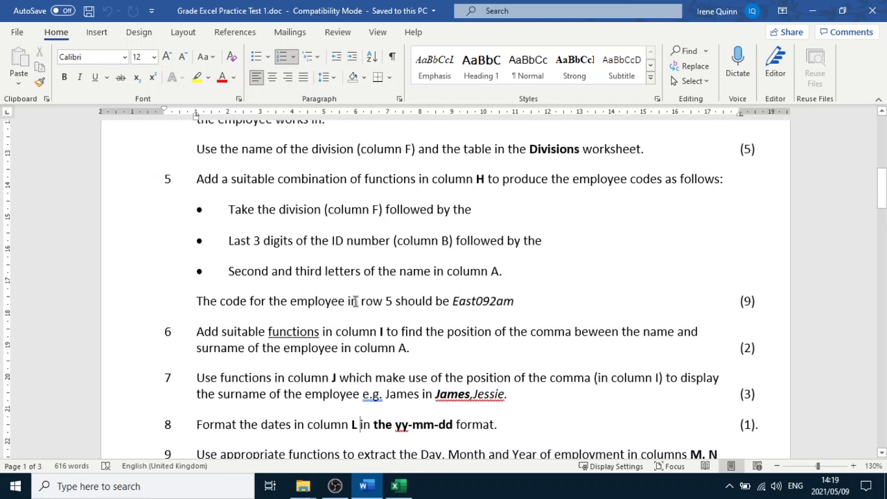
Review questions 5 to 11 of the Word practice test and return to the spreadsheet
scroll(355, 300, "down", 4)
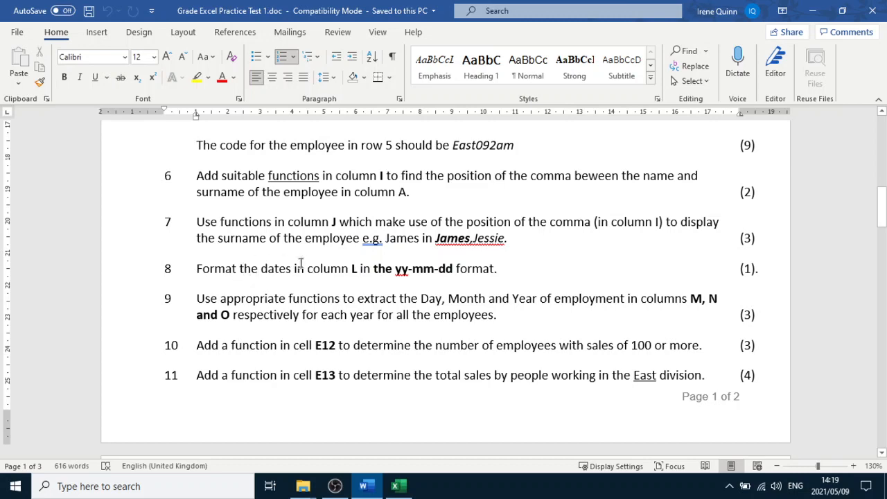
scroll(292, 270, "up", 1)
scroll(291, 272, "up", 6)
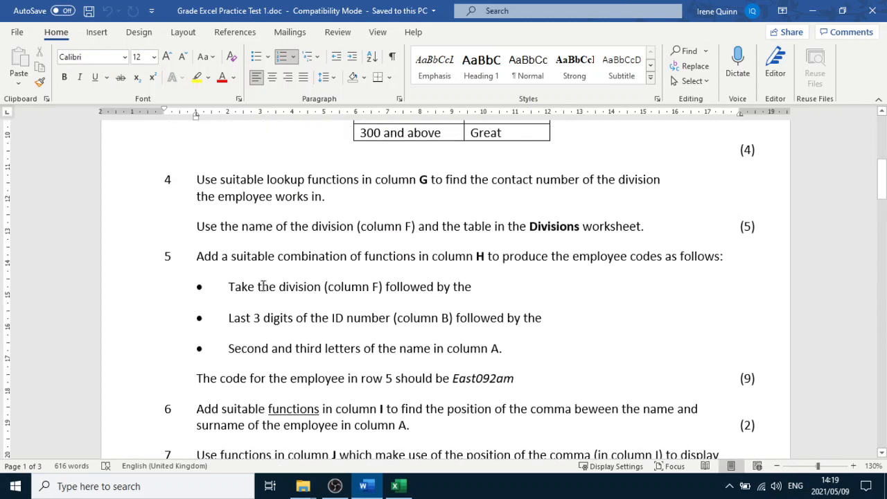
scroll(256, 313, "up", 1)
scroll(257, 313, "down", 6)
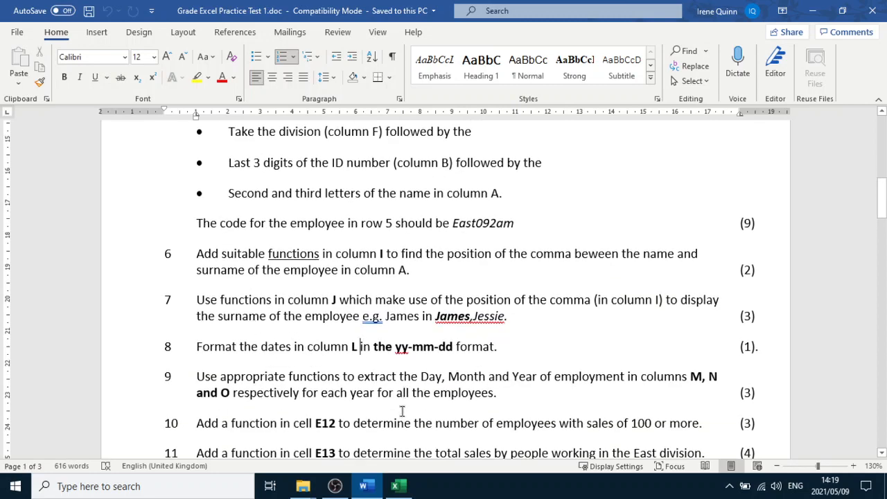
left_click(397, 486)
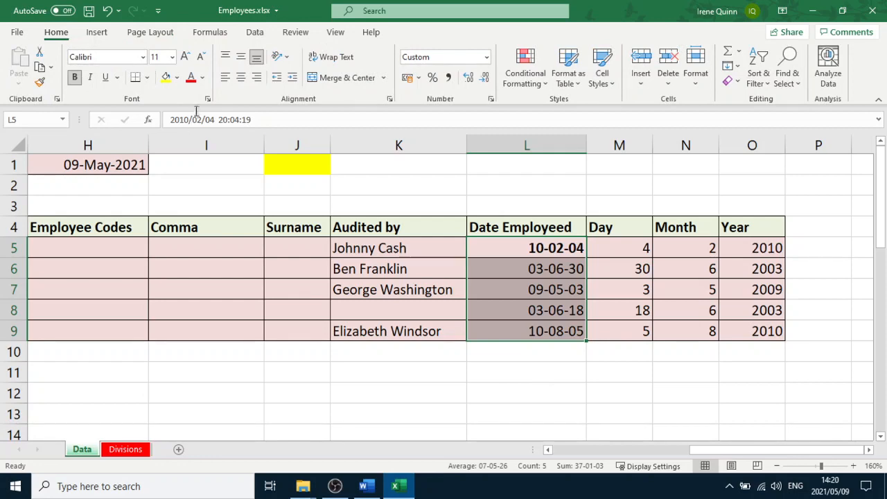
Open the cell formatting for the Date Employed cells L5:L9 on the Date category, rechecking the question in the test
left_click(208, 100)
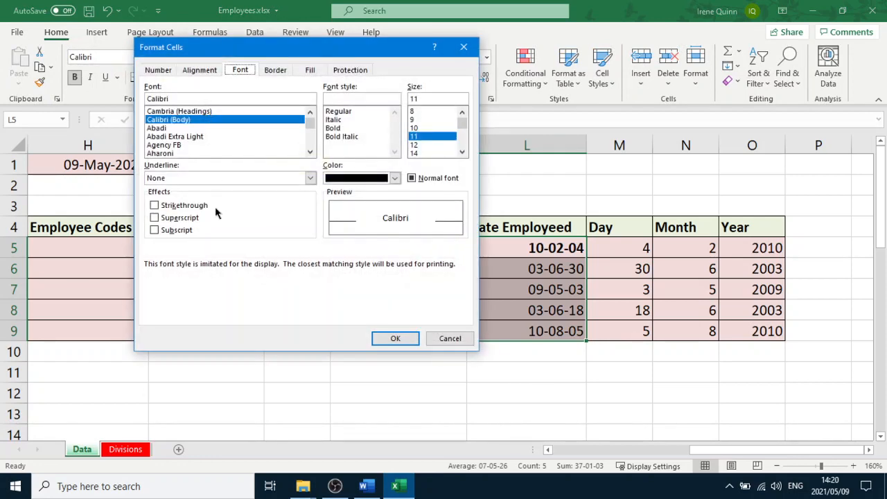
left_click(159, 72)
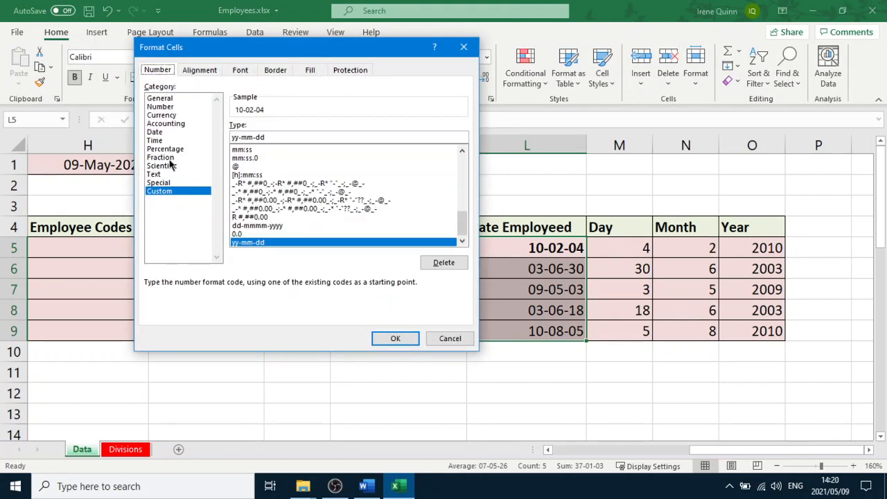
left_click(155, 132)
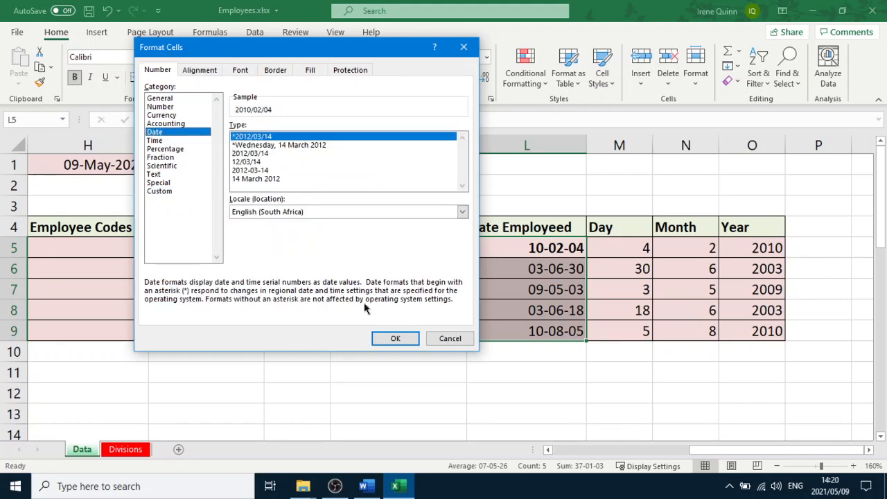
left_click(366, 485)
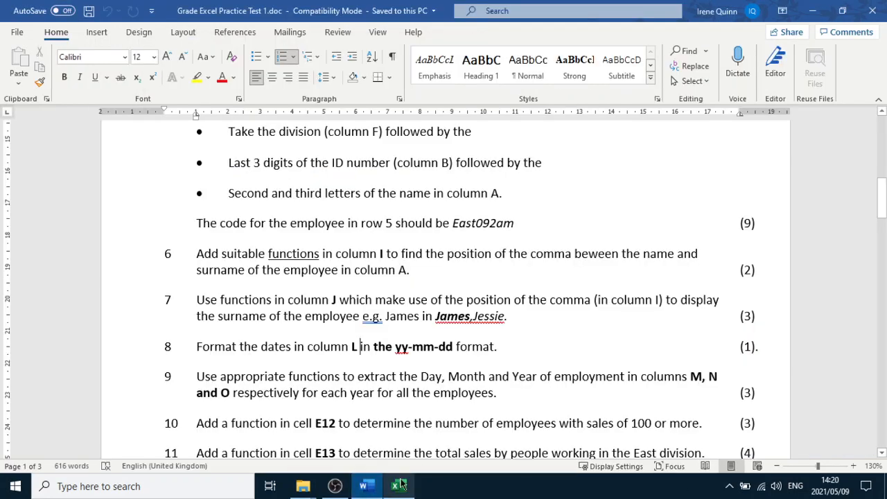
left_click(398, 488)
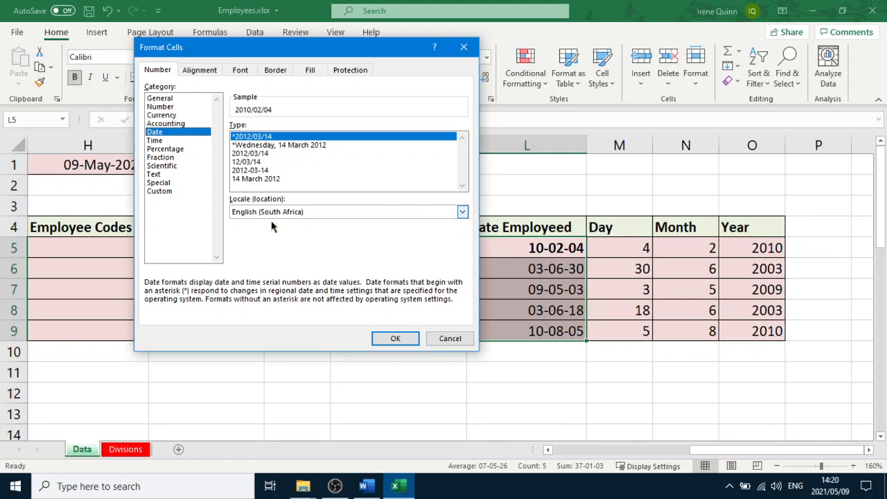
left_click(462, 211)
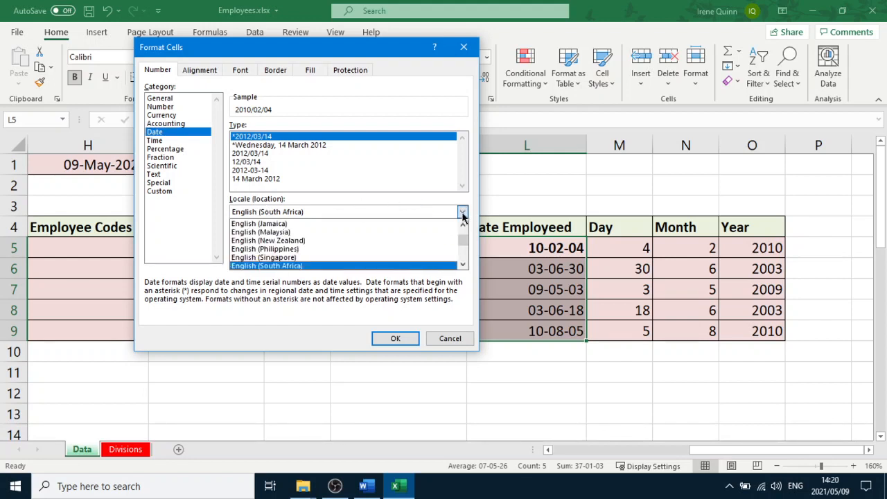
scroll(358, 262, "down", 1)
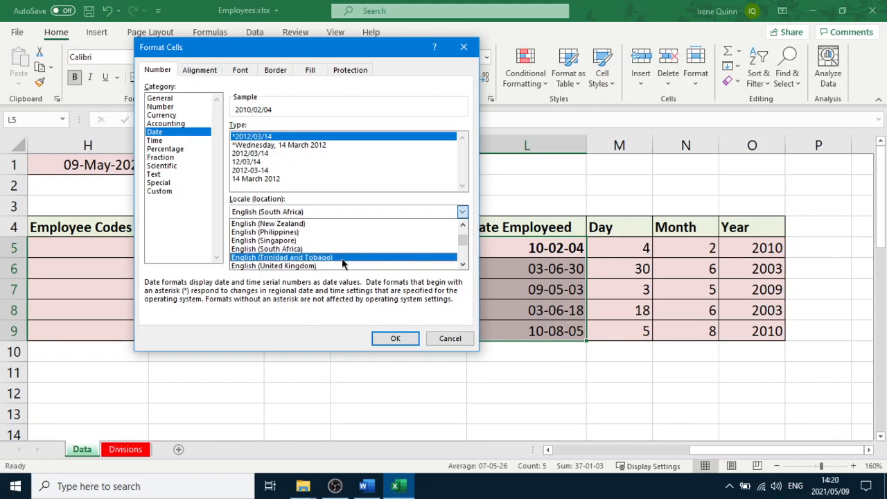
scroll(342, 267, "down", 2)
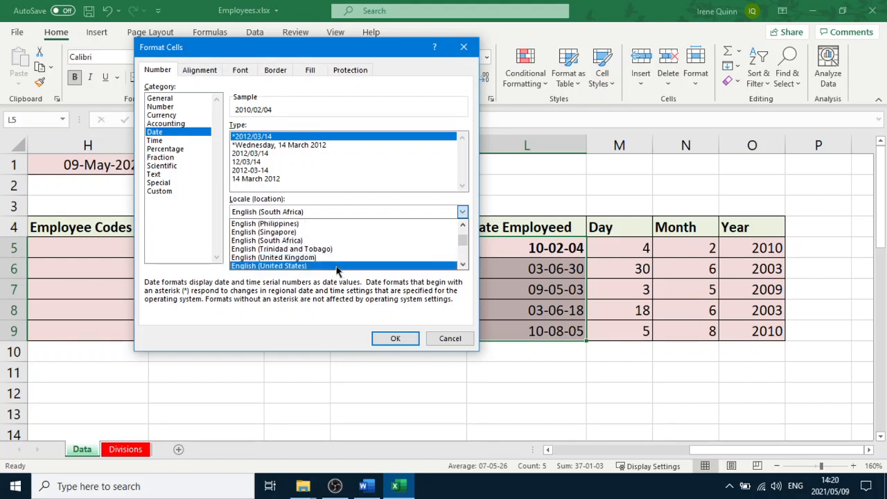
left_click(341, 265)
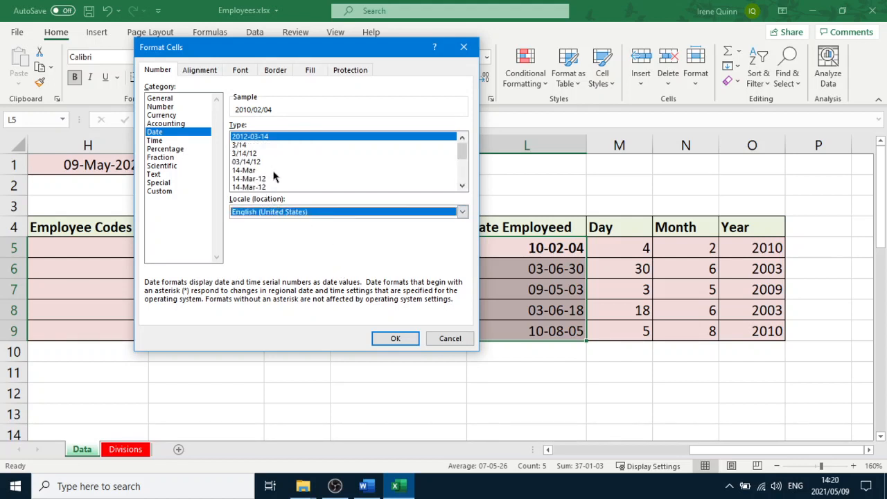
left_click(461, 186)
left_click(461, 186)
left_click(461, 185)
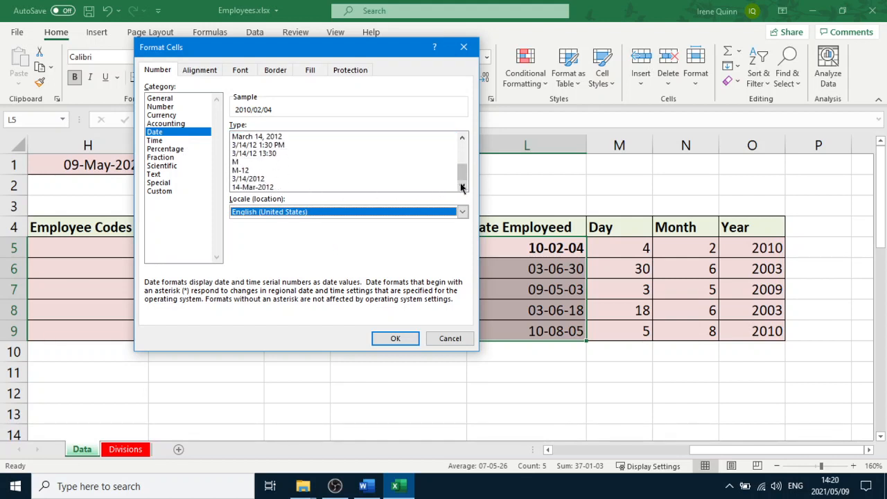
left_click(462, 137)
left_click(461, 137)
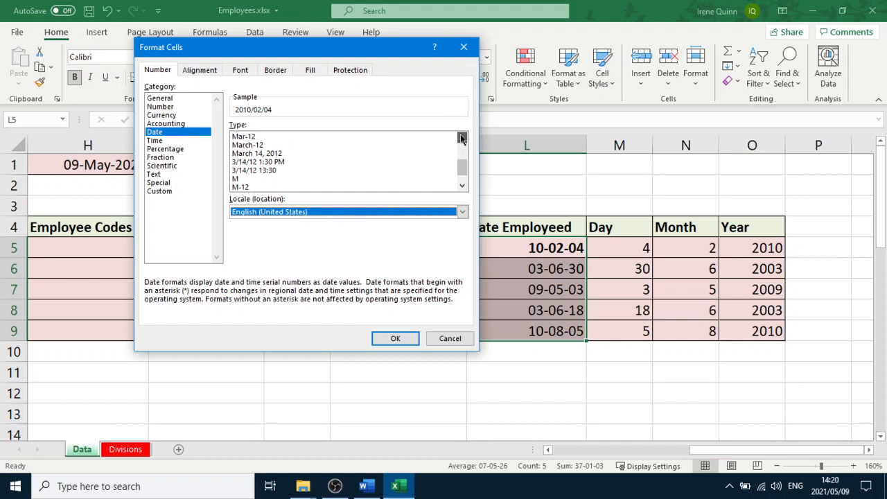
left_click(461, 186)
left_click(462, 186)
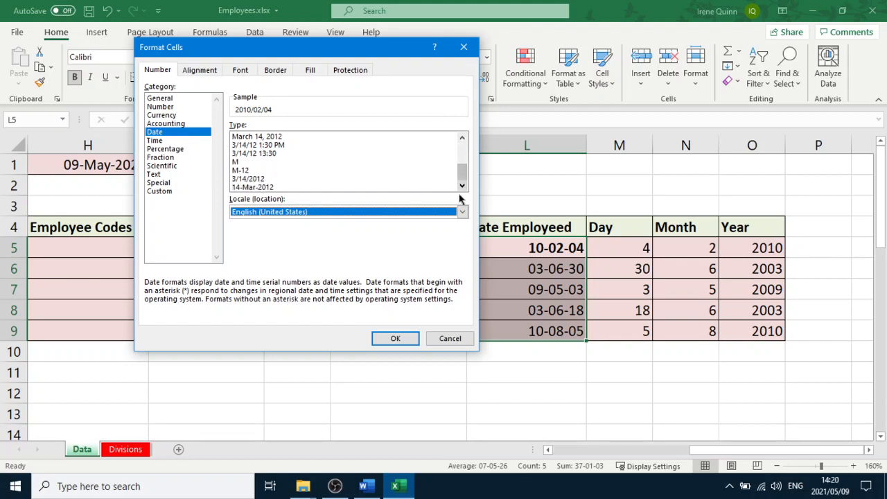
left_click(461, 212)
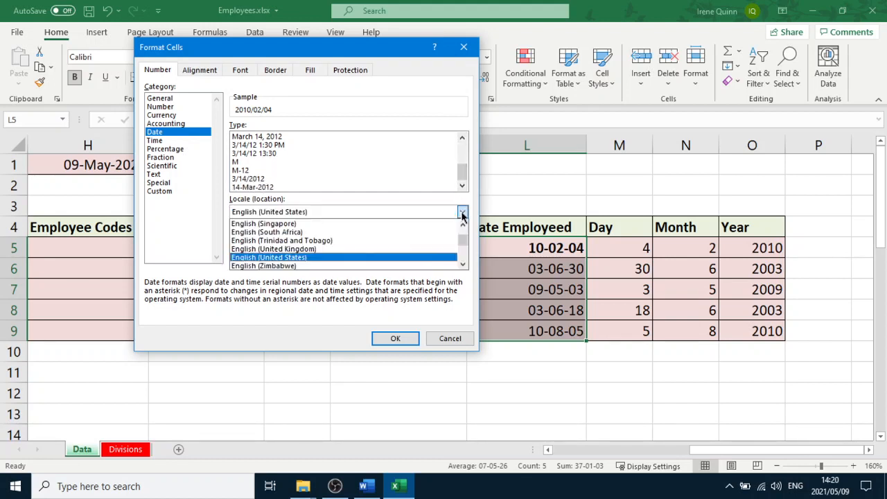
left_click(353, 233)
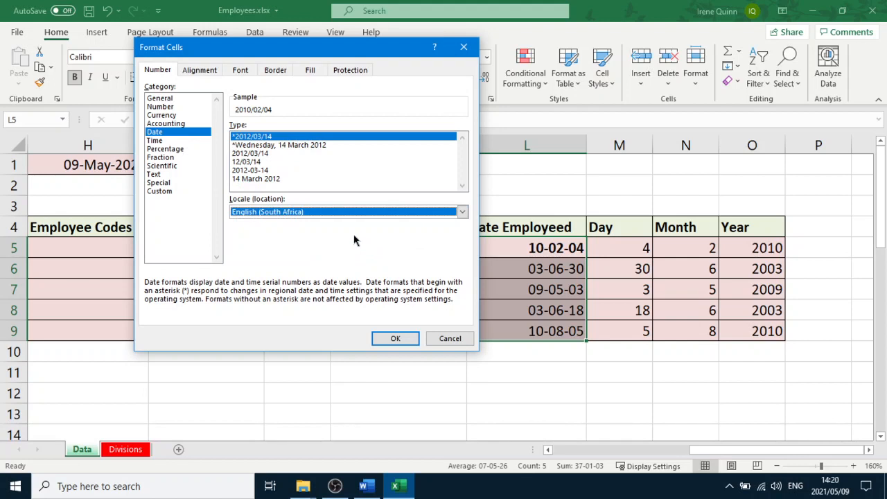
Apply the 12/03/14 date type in the English (South Africa) locale to L5:L9
left_click(248, 162)
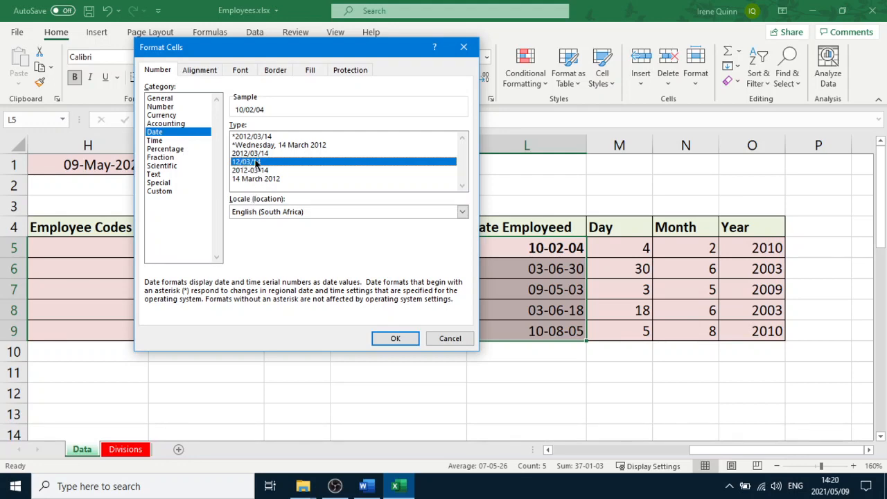
left_click(395, 338)
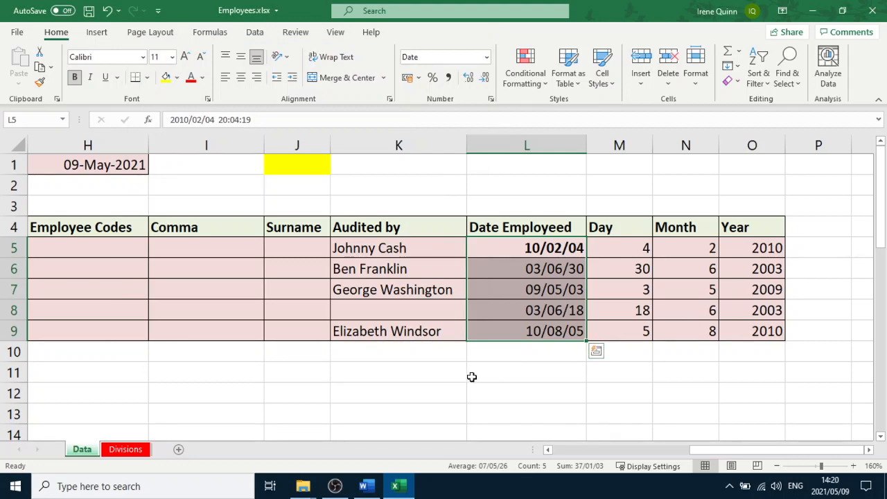
left_click(390, 378)
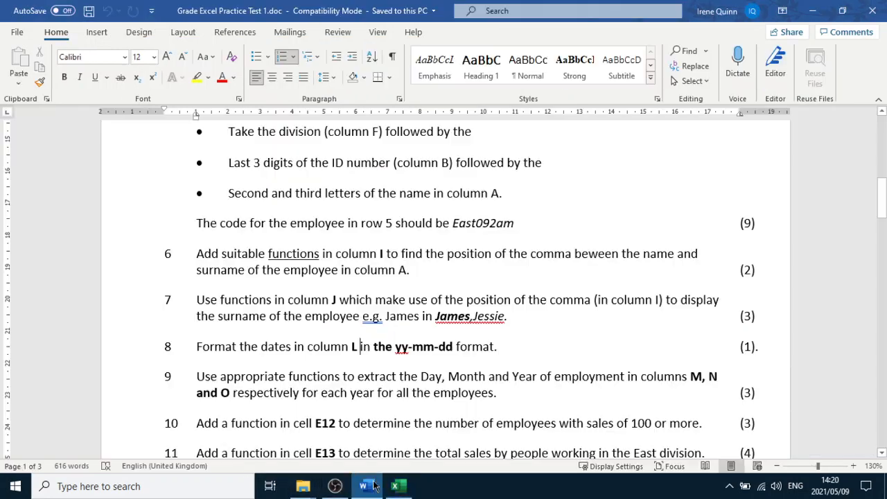
Read questions 9 to 12 of the practice test and return to the spreadsheet
left_click(367, 485)
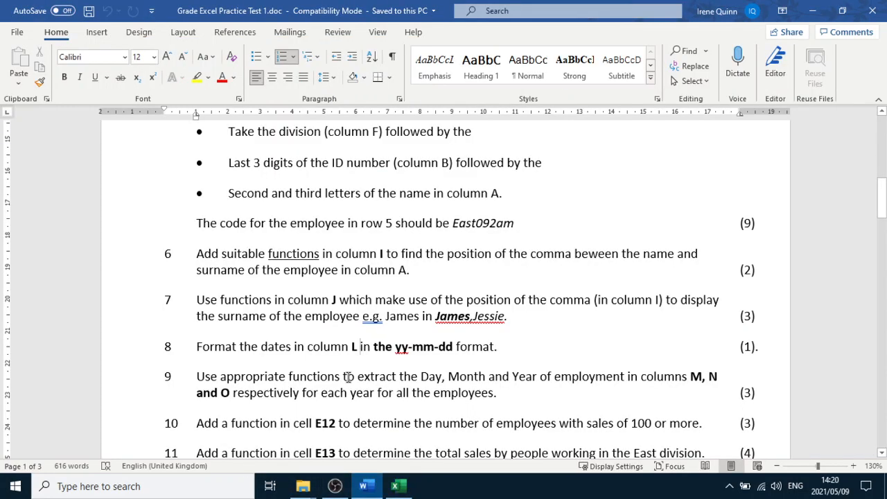
scroll(350, 374, "down", 2)
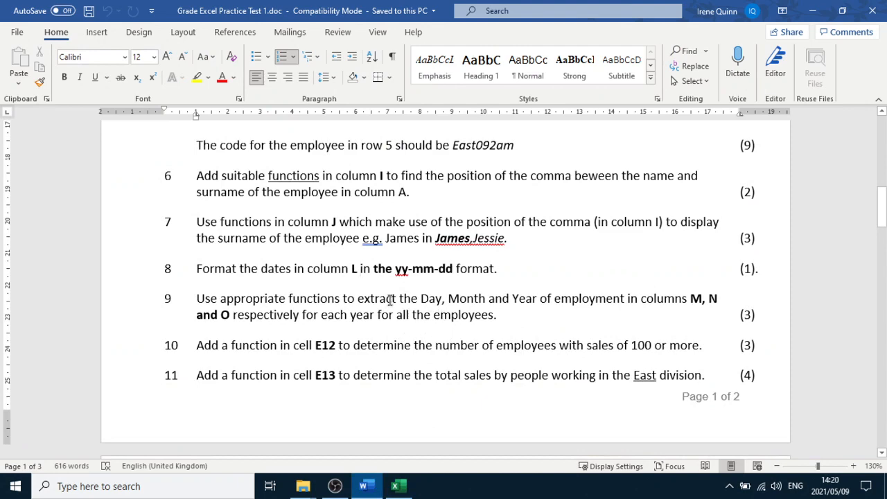
left_click(375, 314)
scroll(361, 336, "down", 2)
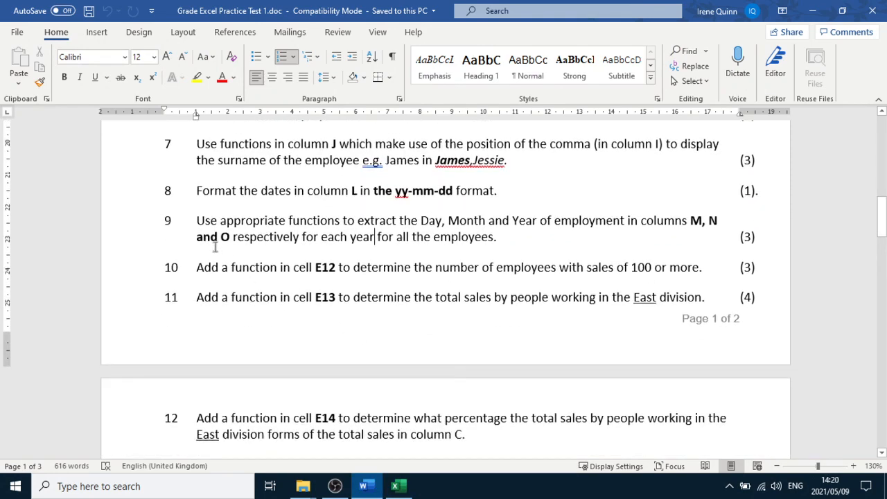
left_click(195, 274)
left_click(210, 297)
scroll(214, 298, "down", 4)
scroll(273, 335, "up", 4)
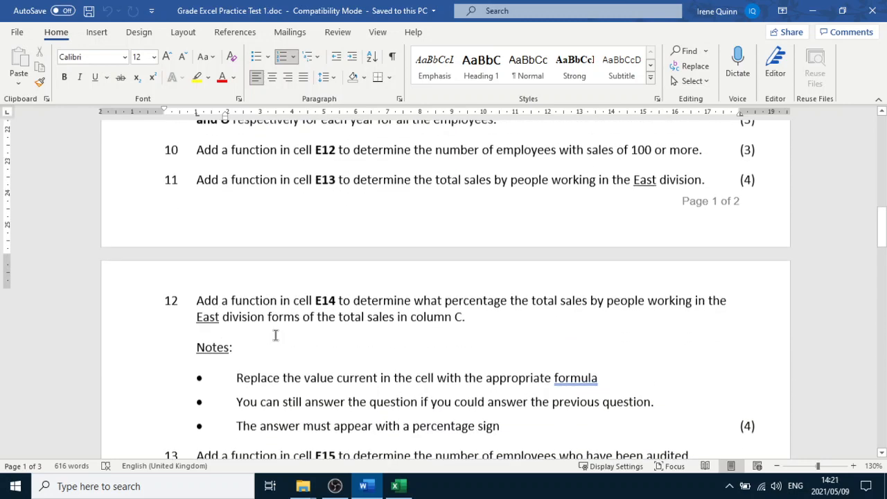
left_click(280, 268)
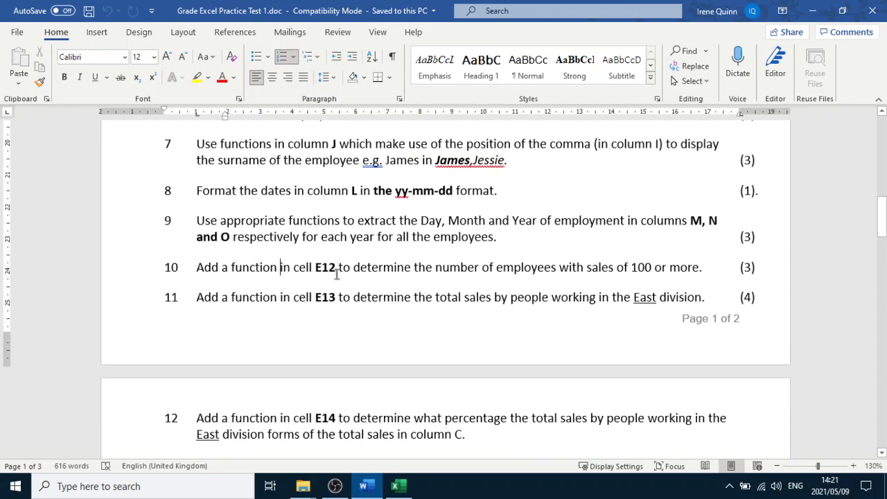
left_click(557, 267)
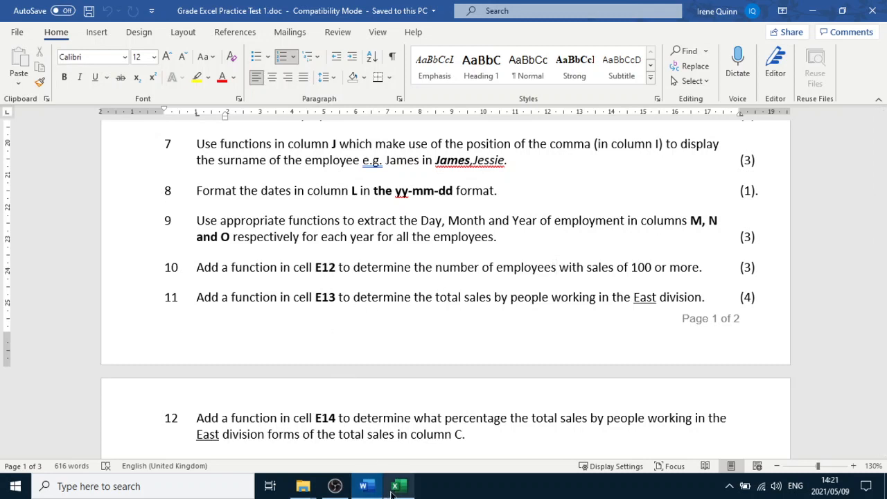
mouse_move(392, 489)
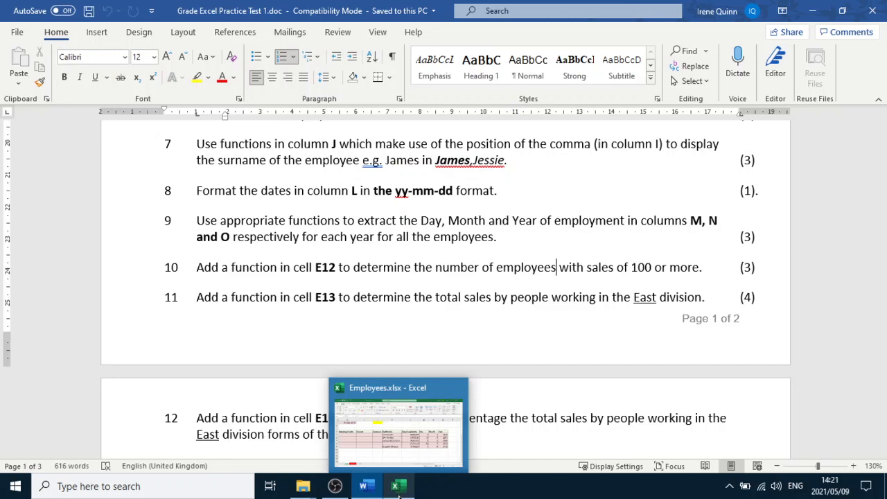
left_click(398, 490)
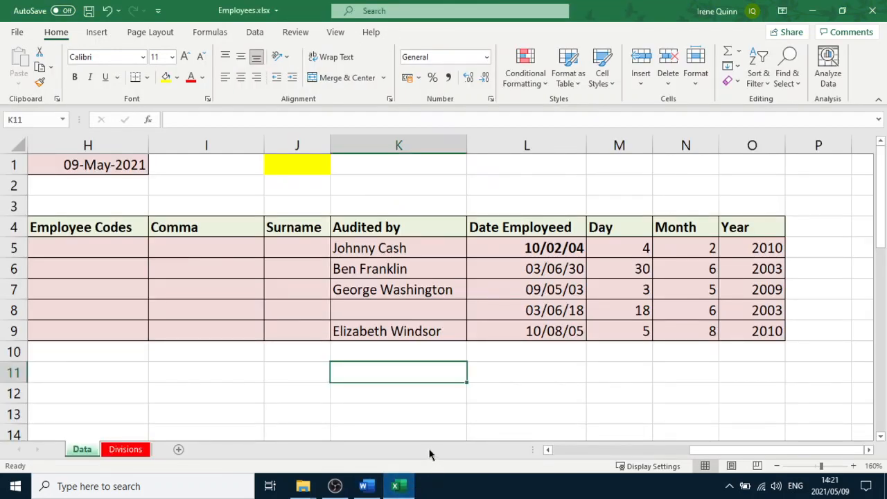
Enter a COUNTIF formula in E12 counting the sales in C5:C9 that are ">=100"
left_click_drag(699, 449, 580, 458)
left_click(365, 402)
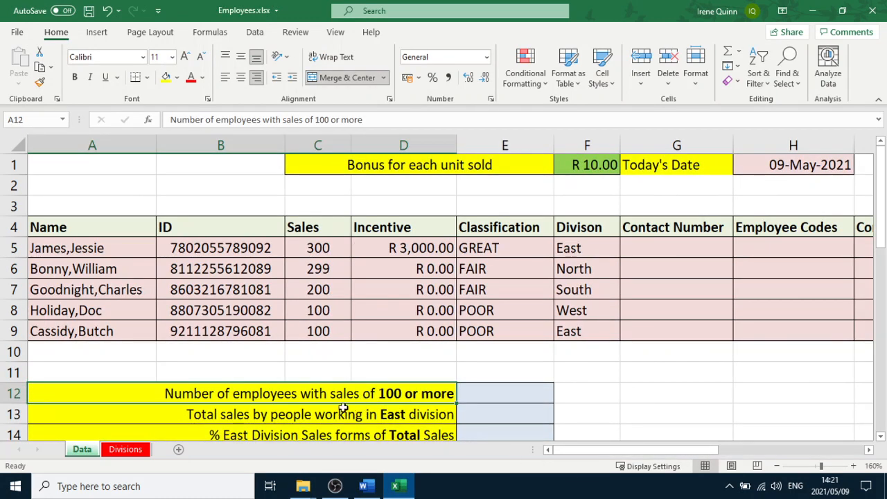
left_click(522, 397)
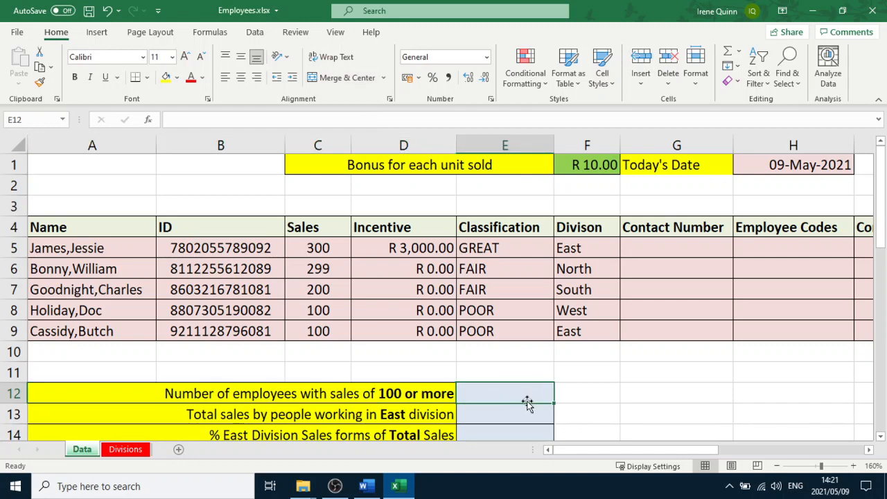
type("=cou")
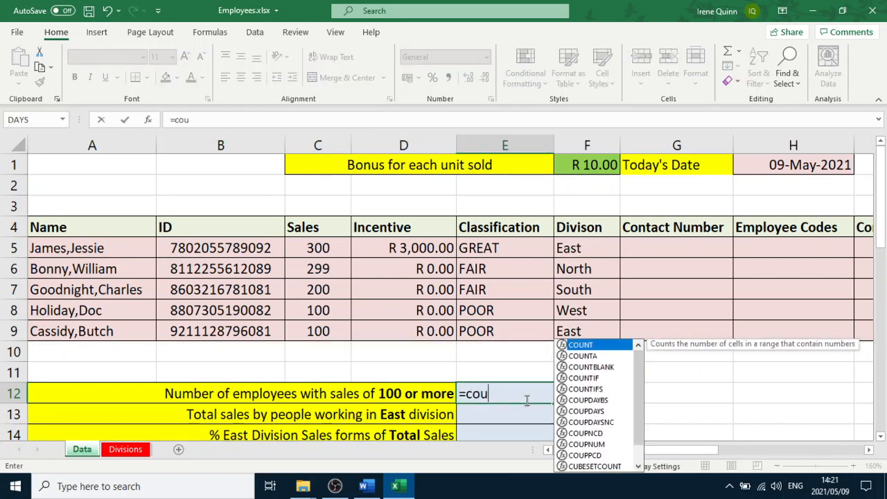
type("ntif(")
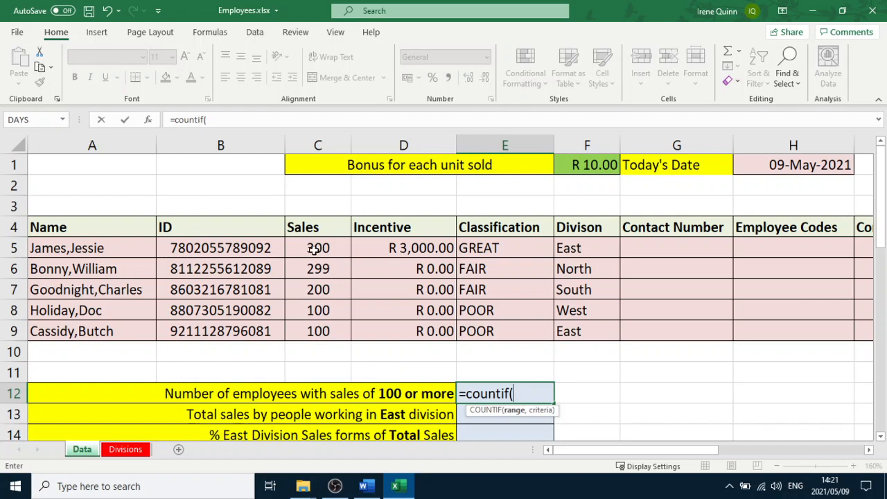
left_click_drag(315, 249, 322, 333)
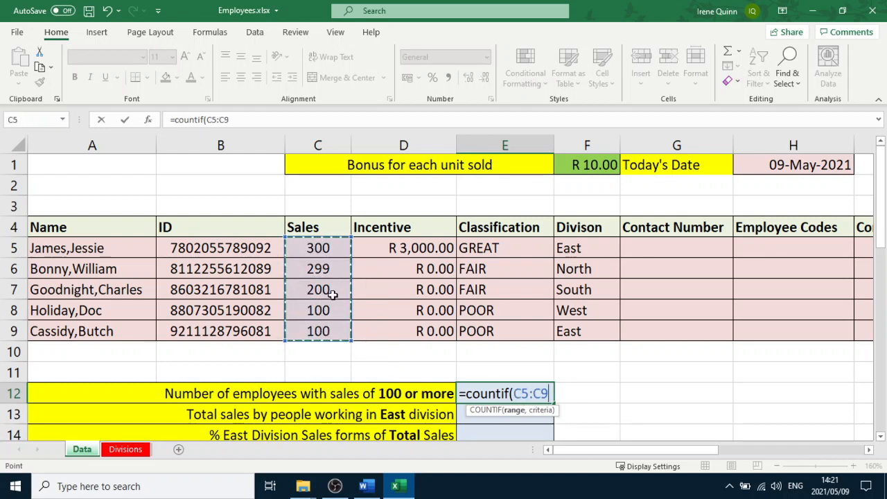
type(",\">")
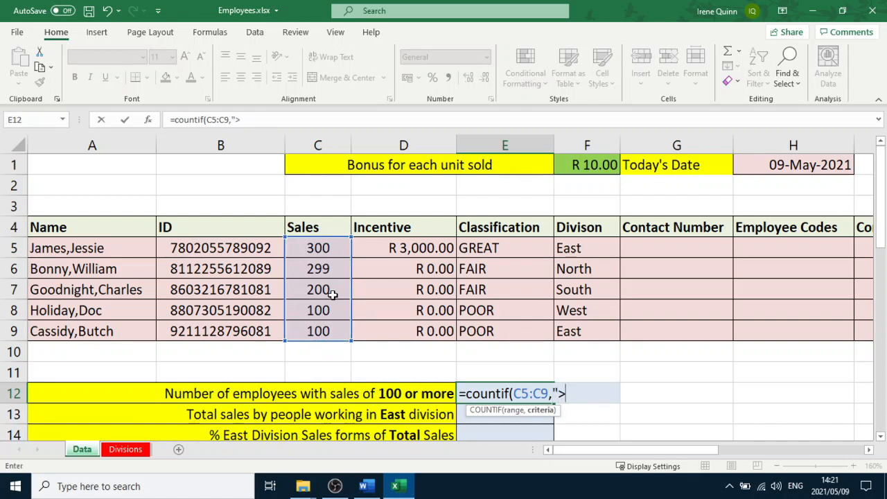
type("=100\")")
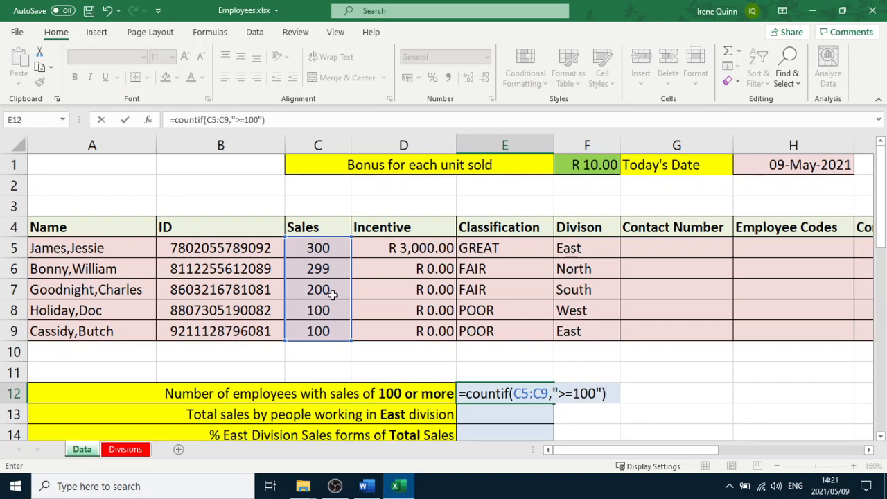
key("Return")
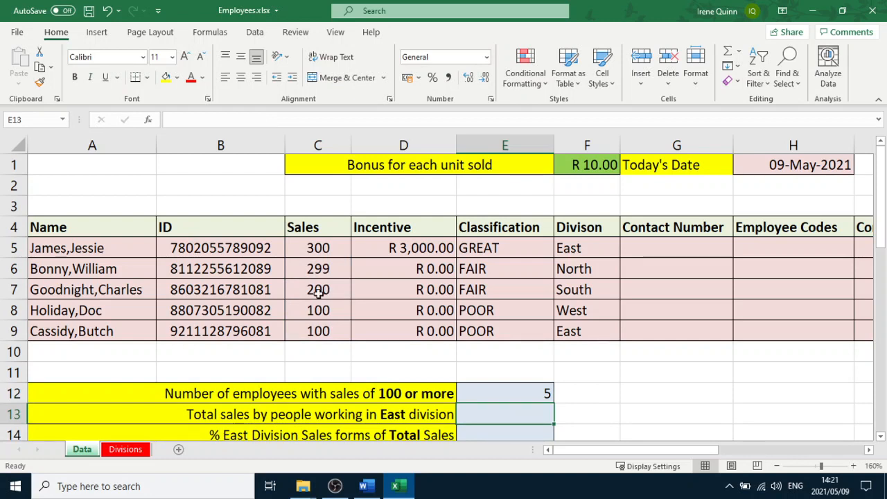
Enter a SUMIF formula in E13 with range C5:C9, criterion "=East" and sum range F5:F9
left_click(369, 416)
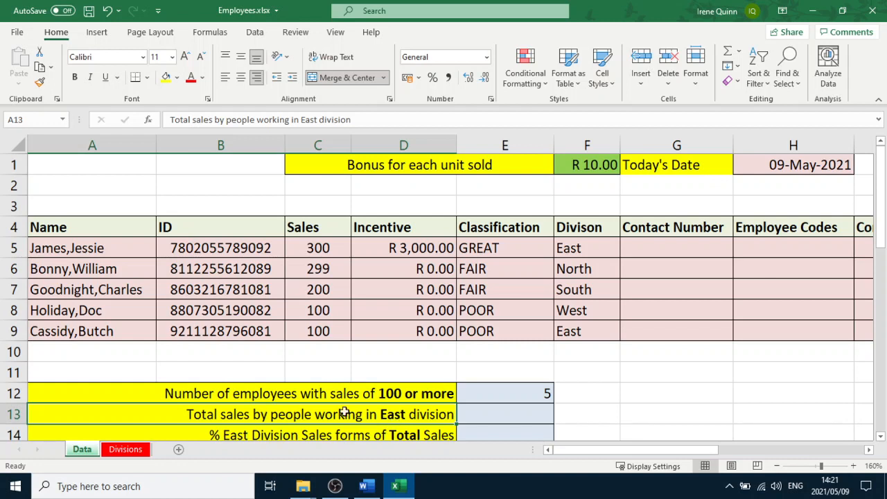
left_click(493, 418)
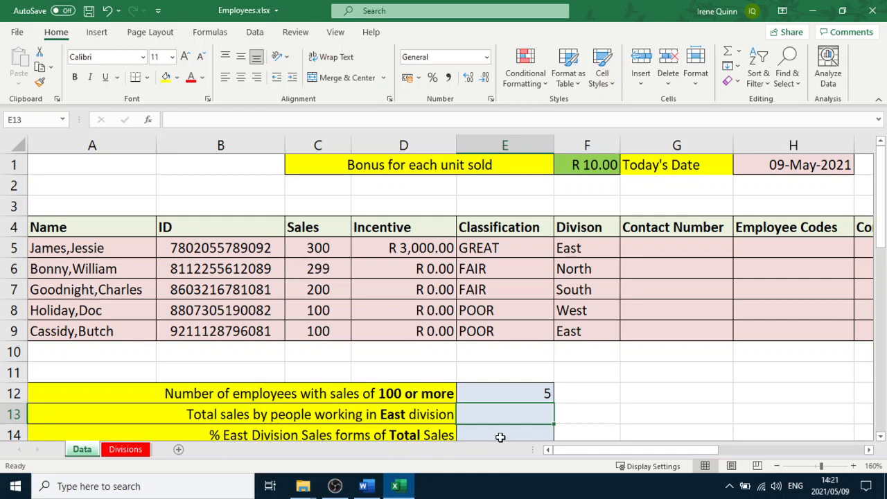
type("=s")
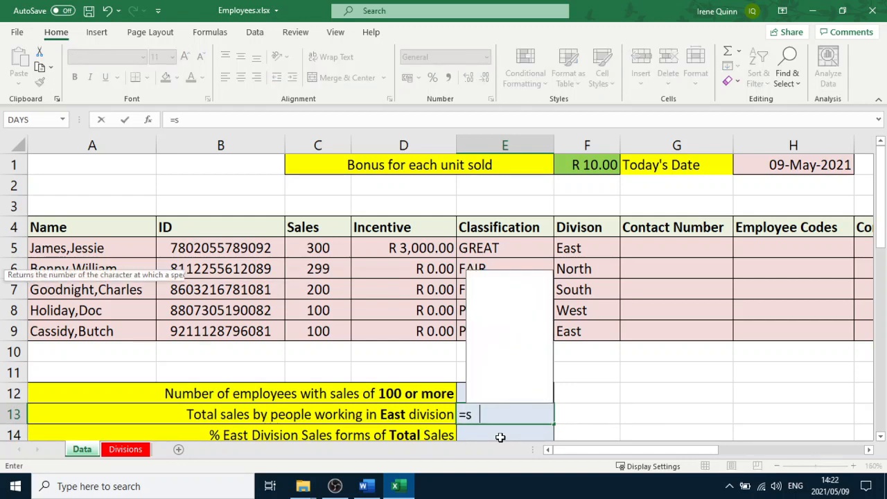
type("umif")
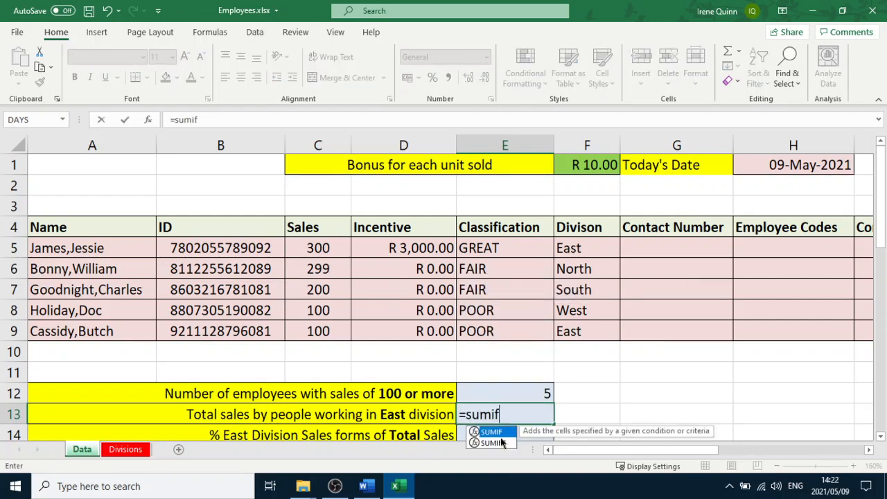
type("(")
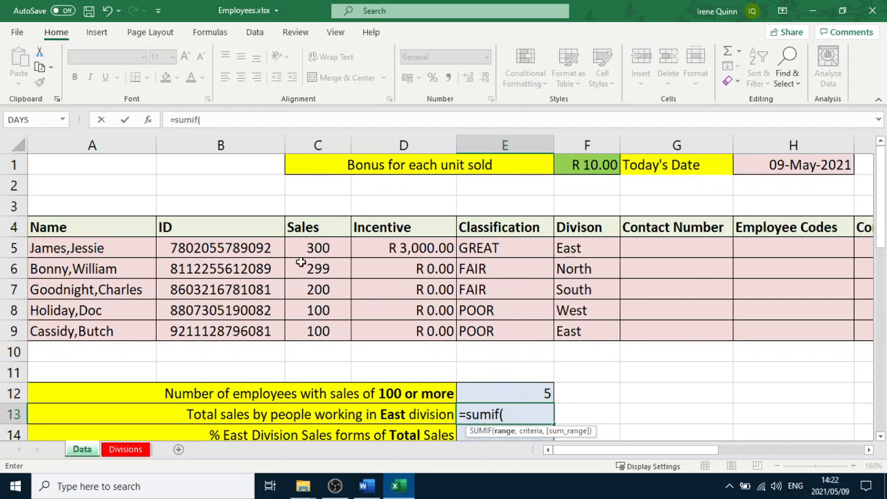
left_click_drag(313, 242, 321, 327)
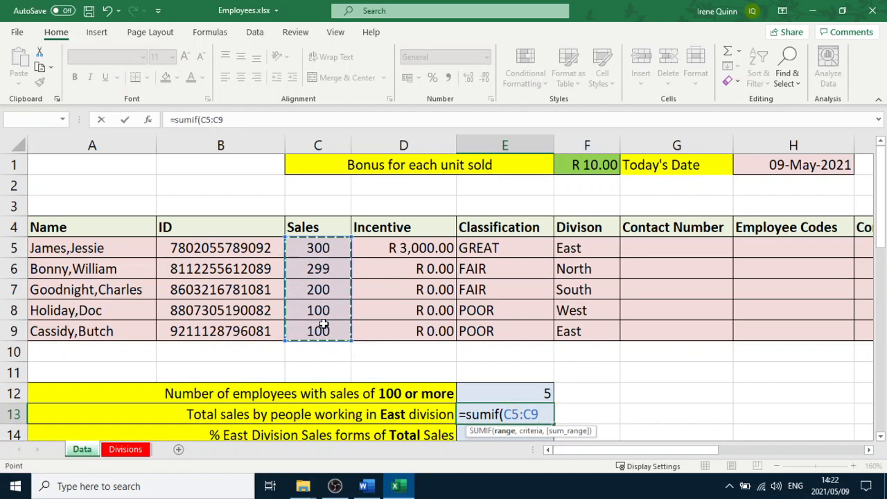
type(",")
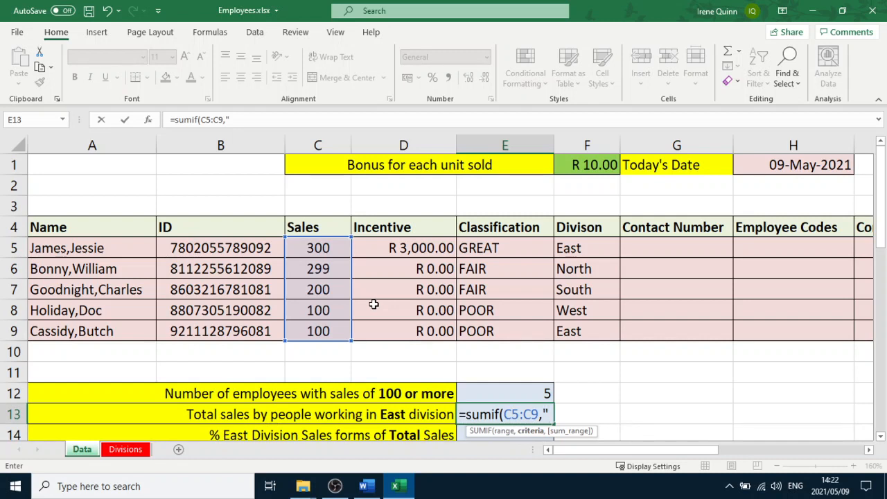
type("\"=Ea")
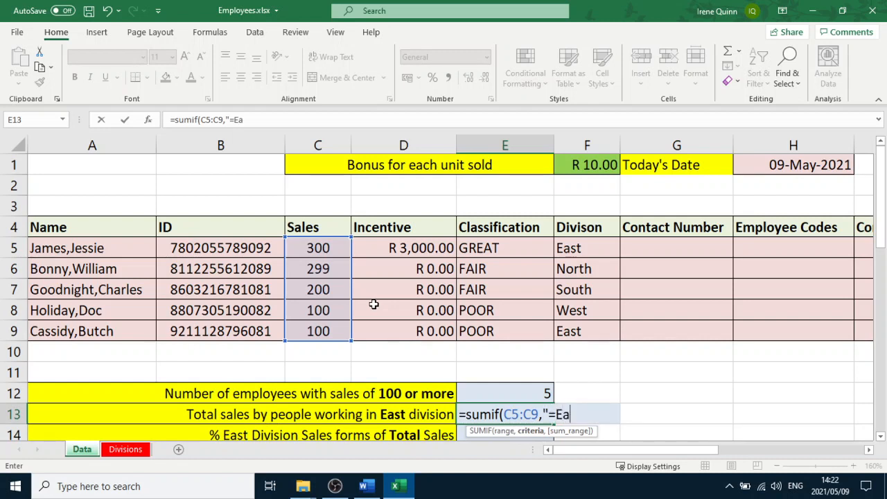
type("st\",")
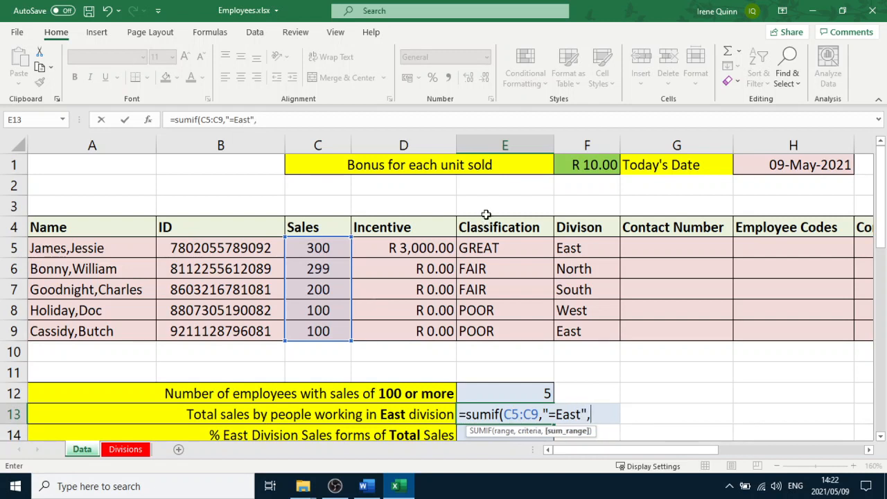
left_click_drag(570, 248, 576, 330)
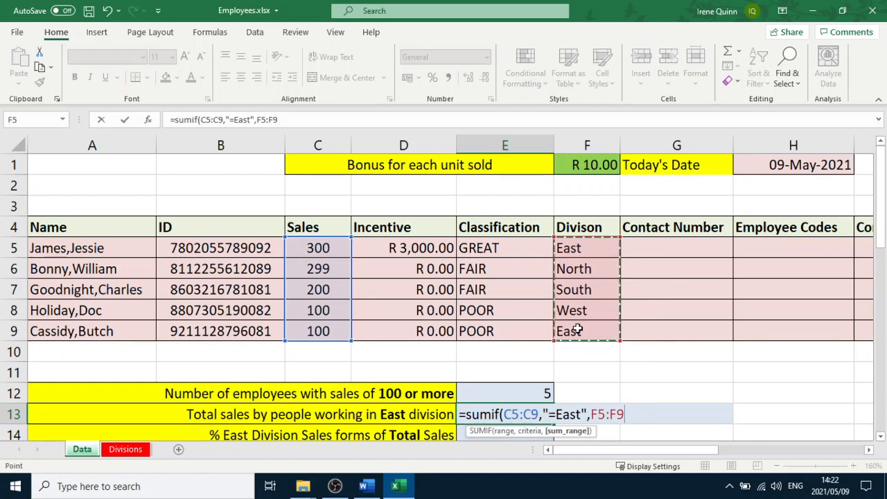
type(")")
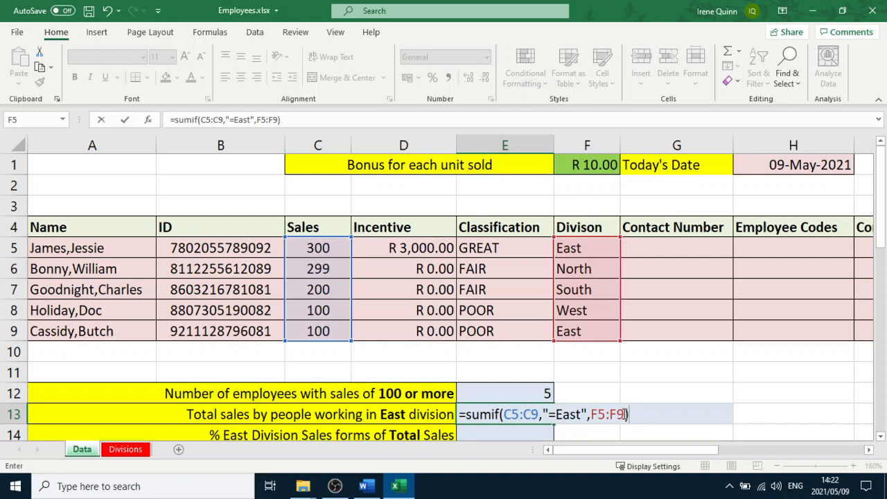
key("Return")
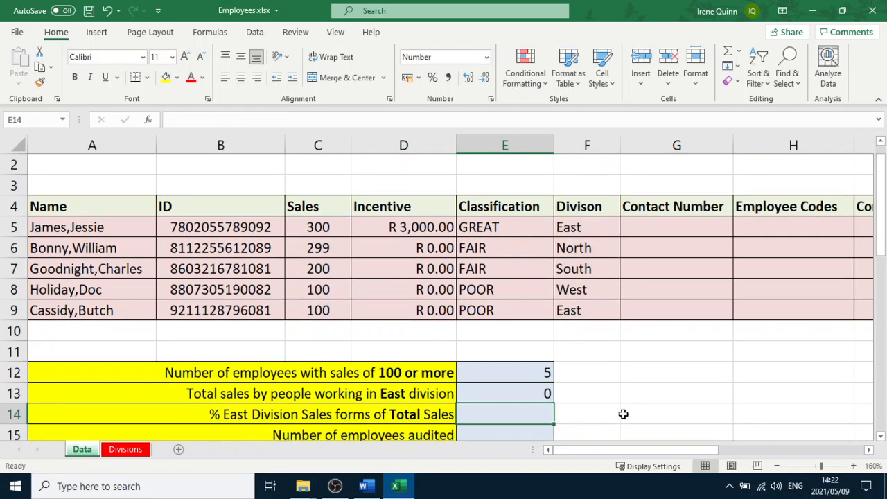
Correct the E13 SUMIF to use F5:F9 as the criteria range and C5:C9 as the sum range
left_click(546, 393)
double_click(545, 393)
left_click_drag(546, 393, 511, 393)
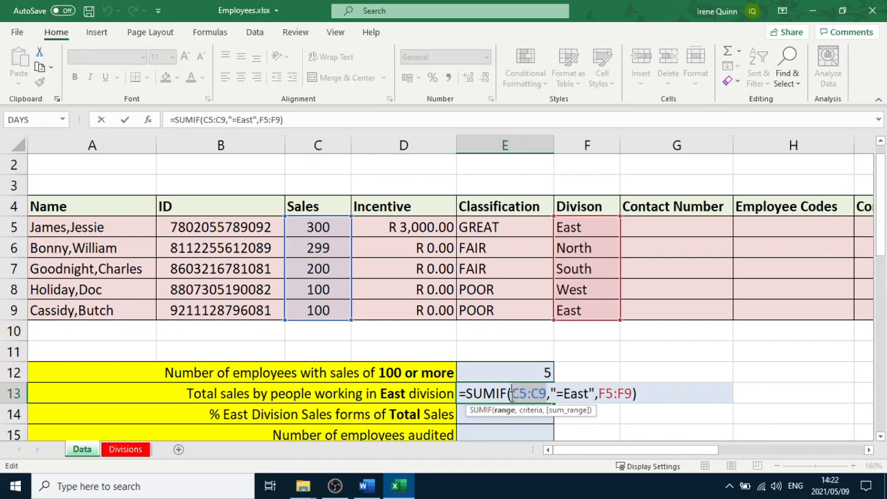
key("BackSpace")
left_click_drag(579, 231, 587, 315)
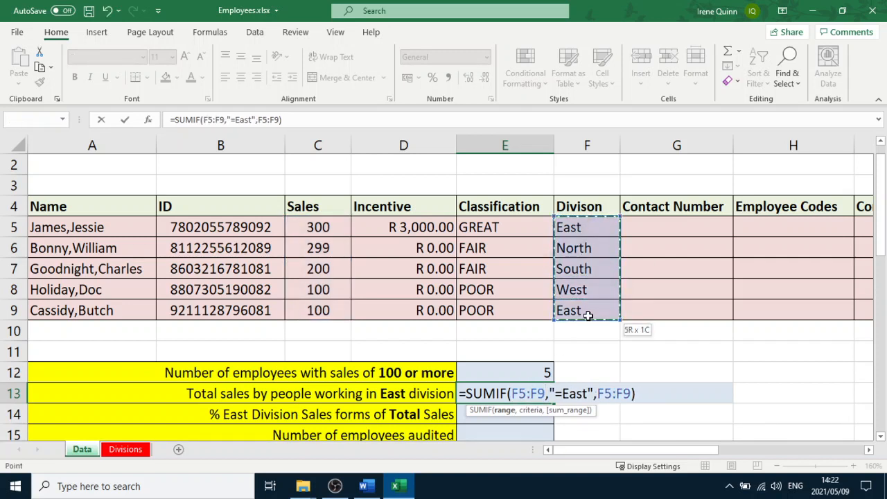
left_click_drag(597, 394, 632, 394)
key("BackSpace")
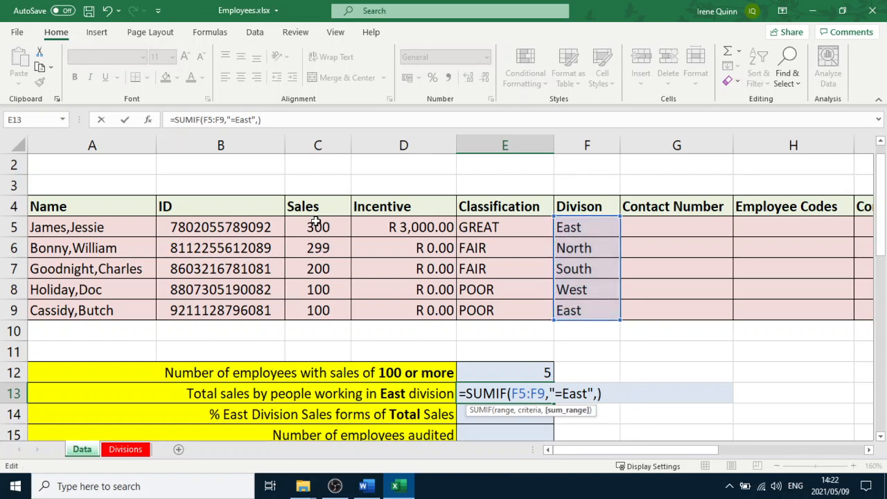
left_click_drag(315, 223, 315, 303)
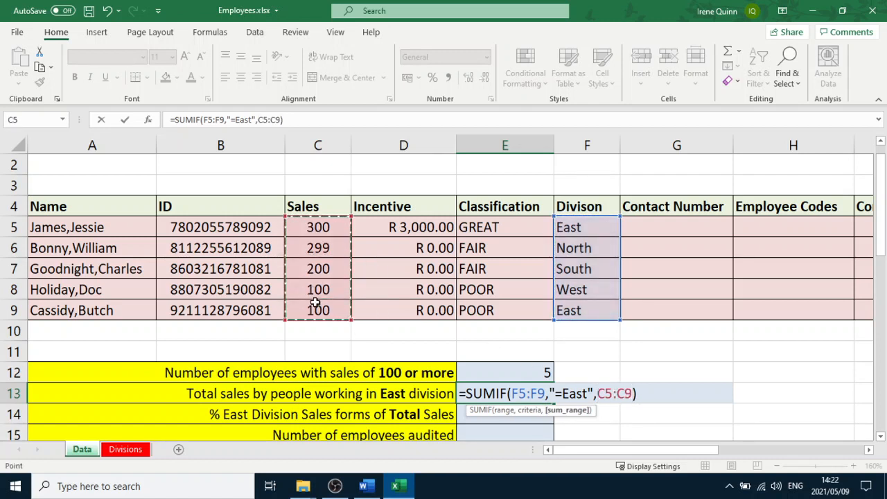
key("Return")
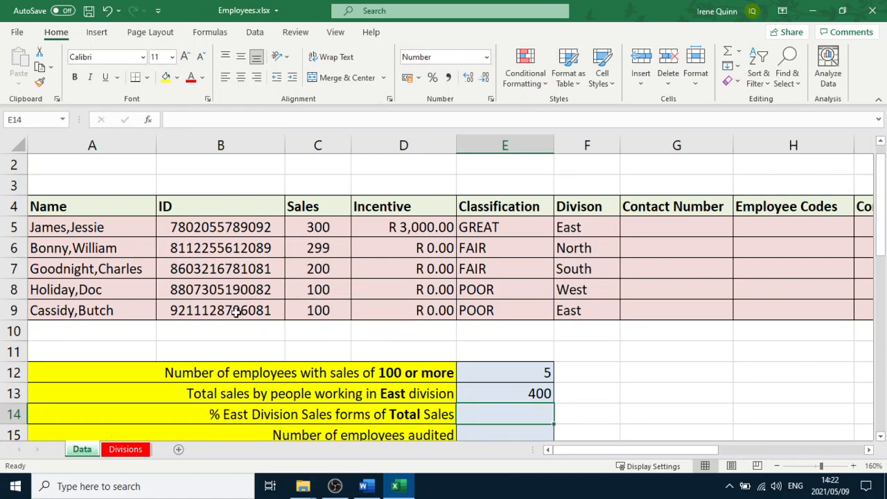
Read question 12 of the Word practice test and return to the spreadsheet
scroll(342, 390, "down", 1)
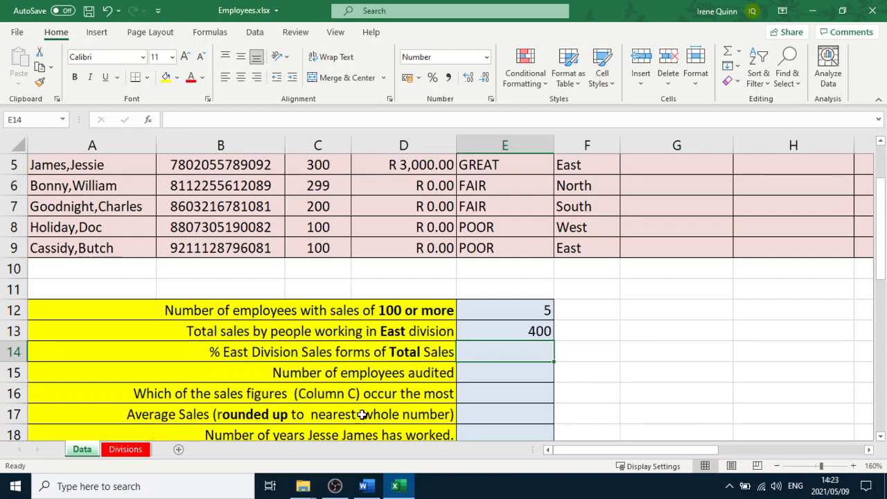
left_click(367, 489)
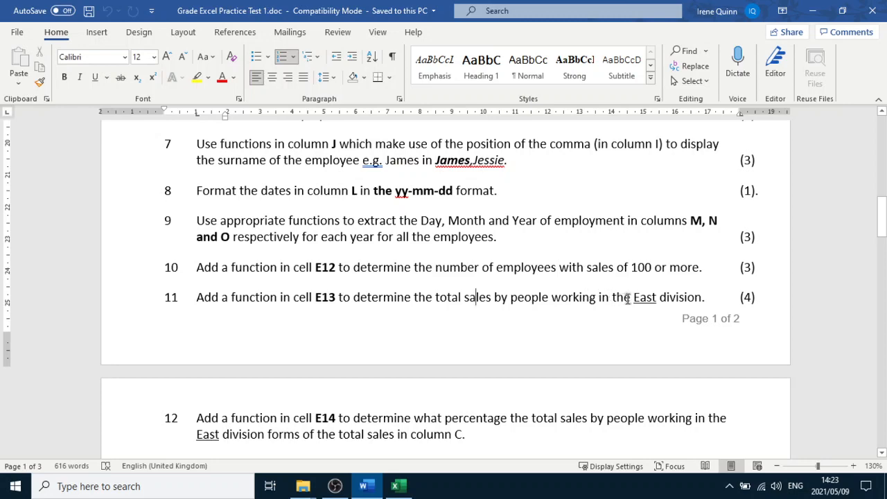
left_click(395, 485)
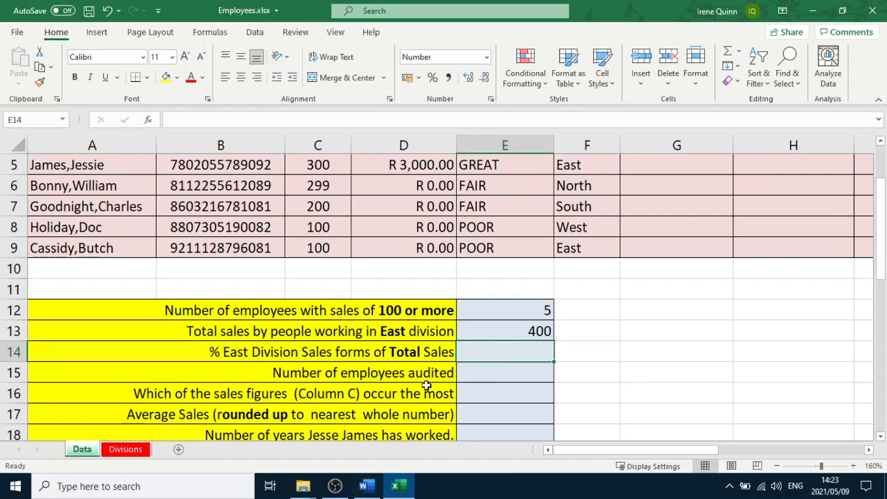
scroll(426, 371, "up", 1)
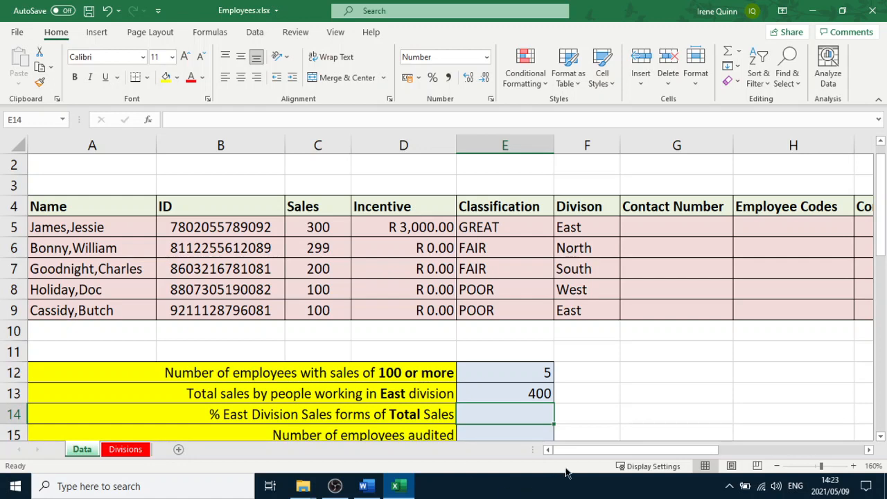
left_click_drag(591, 451, 532, 468)
scroll(426, 407, "down", 1)
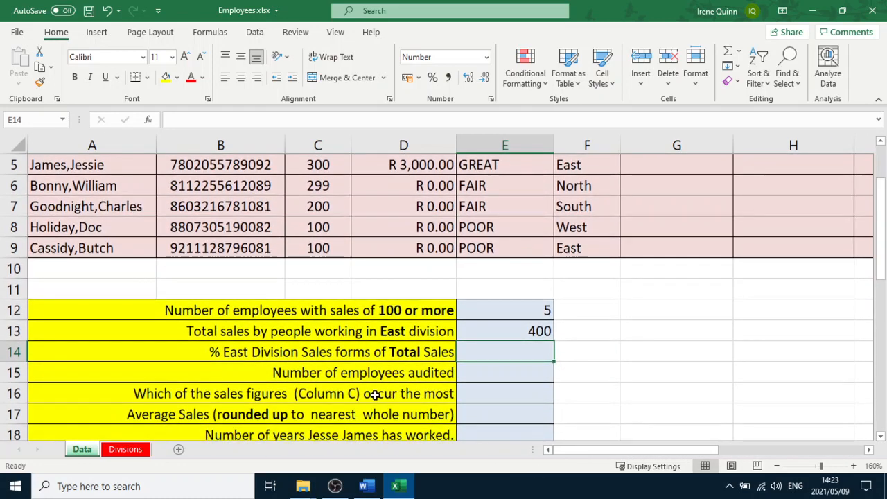
left_click(365, 485)
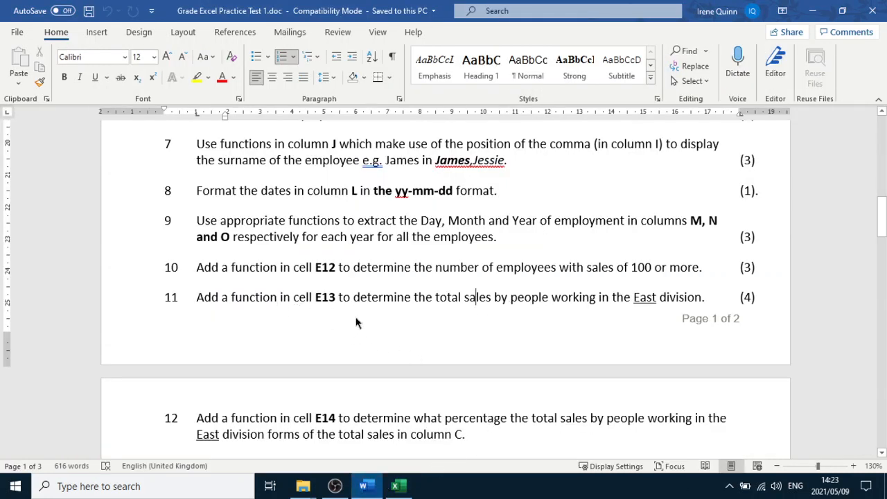
left_click(394, 487)
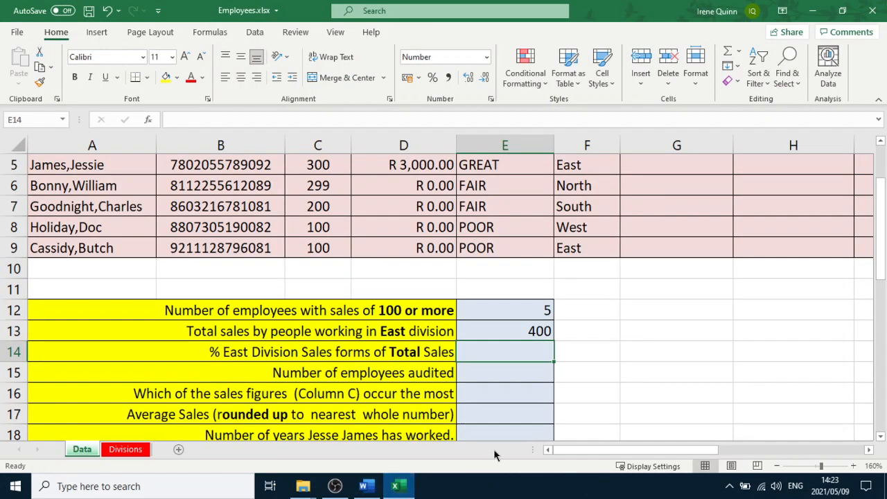
scroll(485, 384, "up", 2)
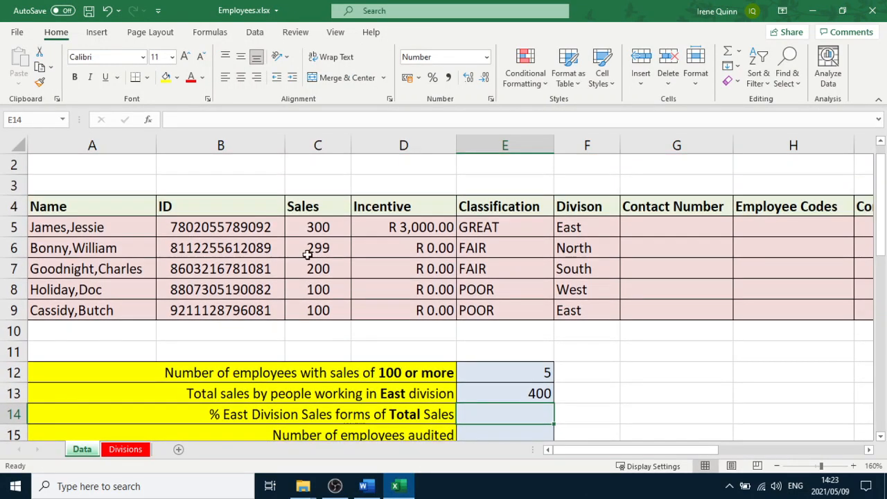
Enter a SUMIF formula in E14 with criteria range F5:F9, criterion "=East" and sum range C5:C9
scroll(435, 390, "down", 2)
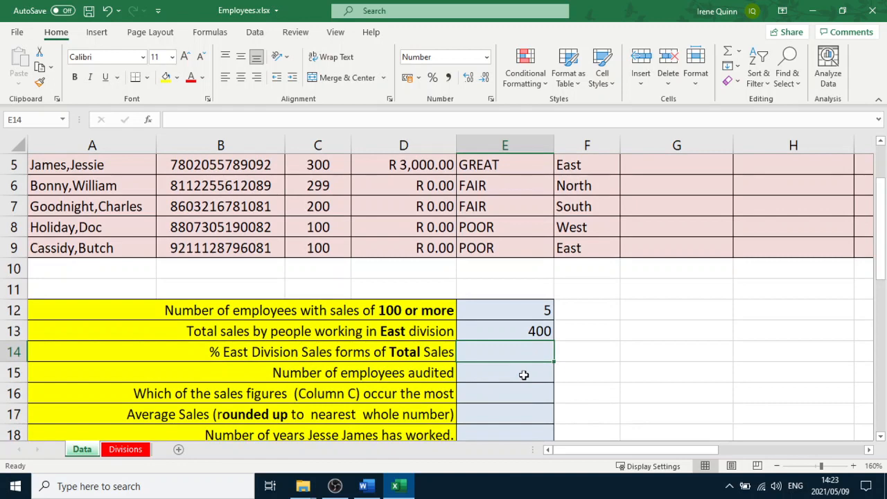
type("=sumif")
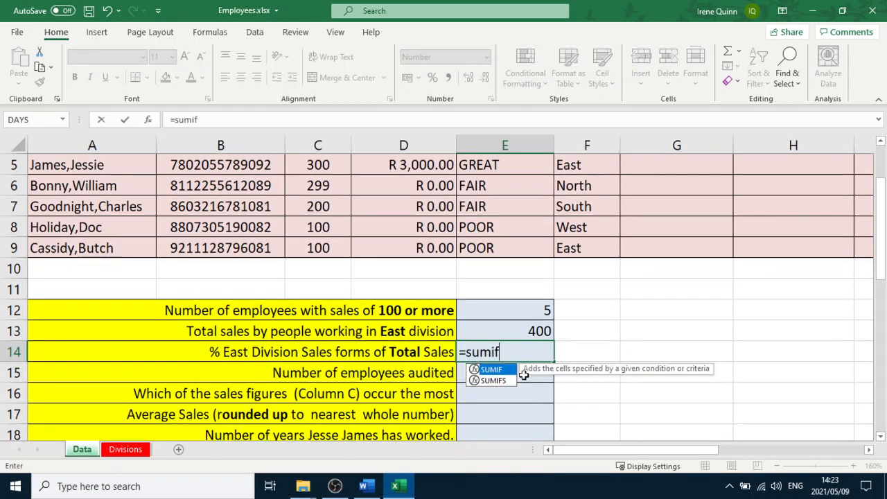
type("(")
scroll(740, 320, "up", 1)
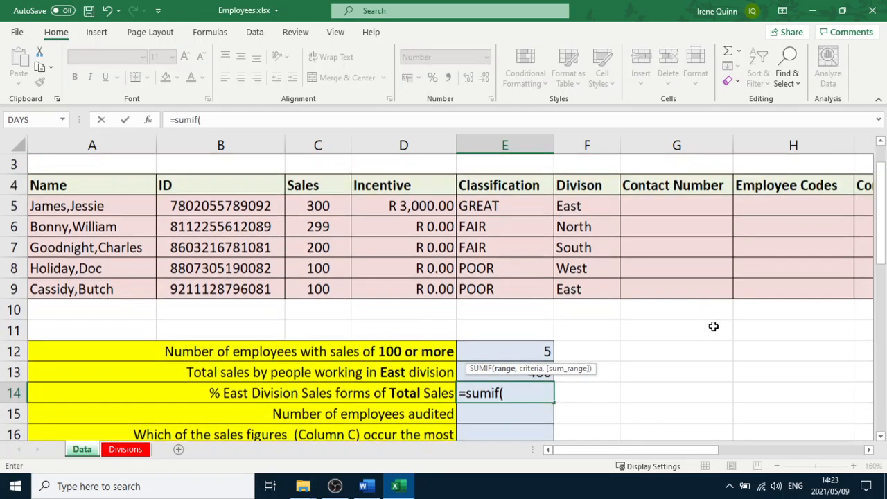
left_click_drag(570, 228, 574, 311)
type(",")
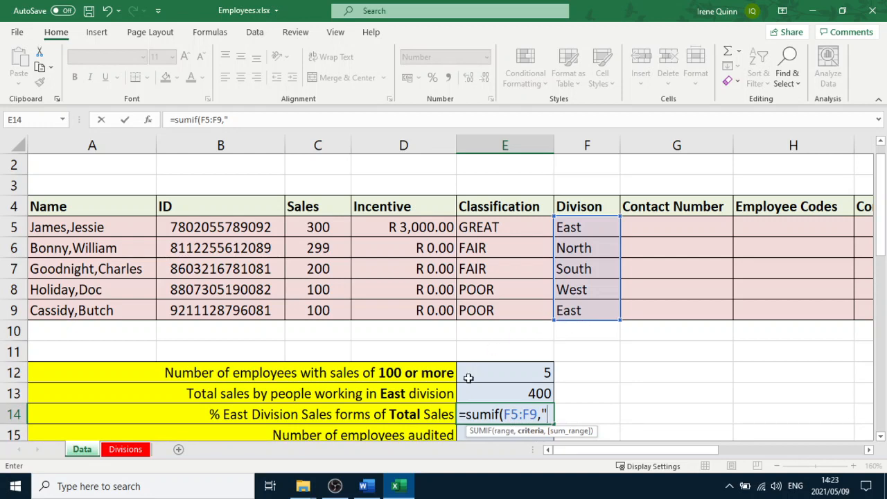
left_click(367, 487)
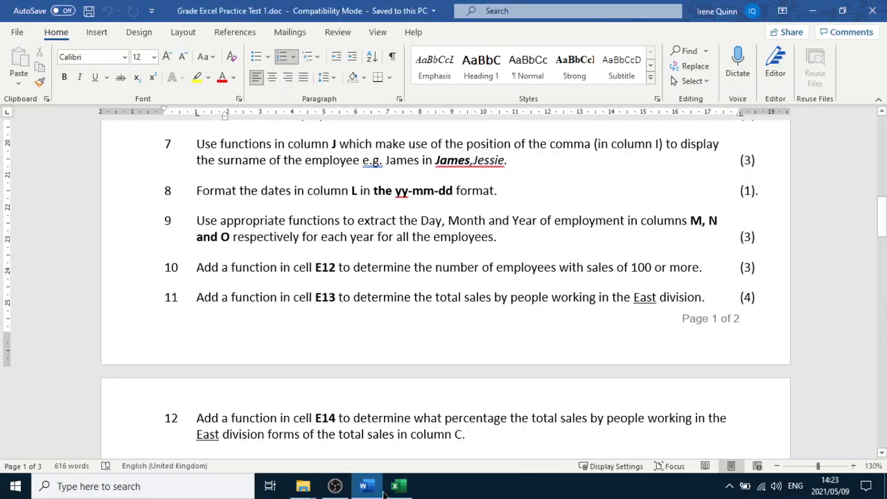
left_click(391, 487)
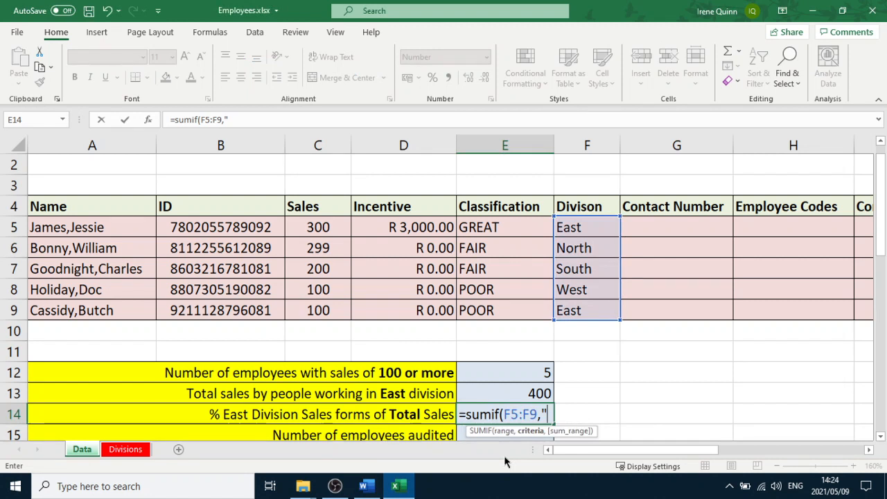
type("=East")
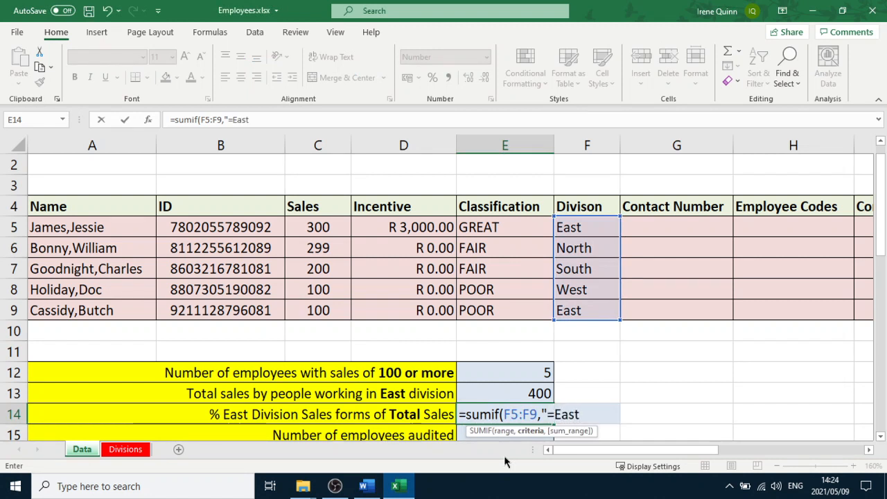
type("\",")
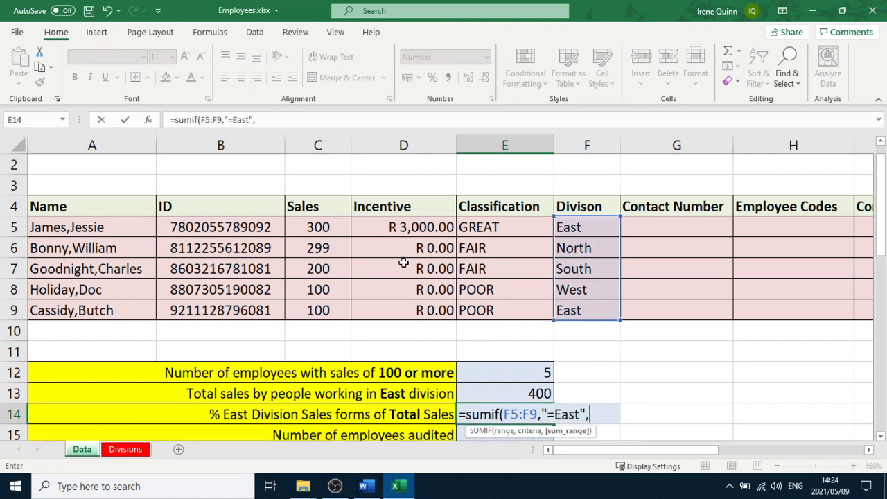
left_click_drag(324, 222, 322, 310)
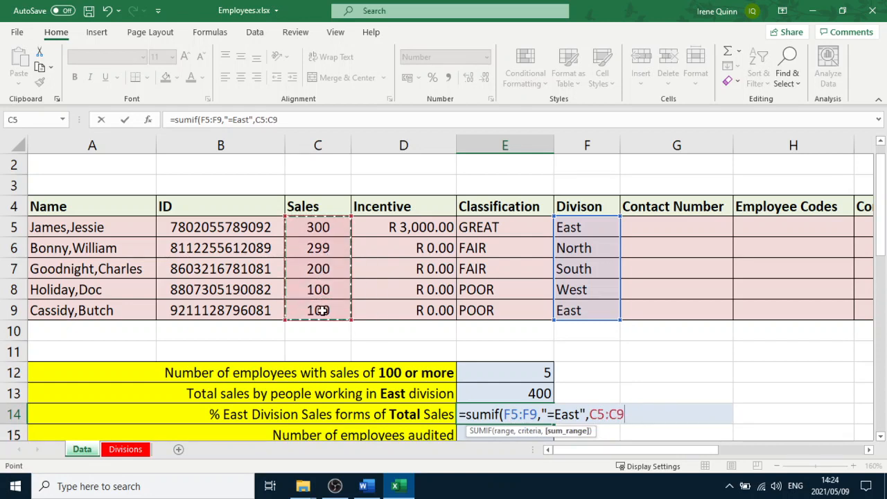
type(")")
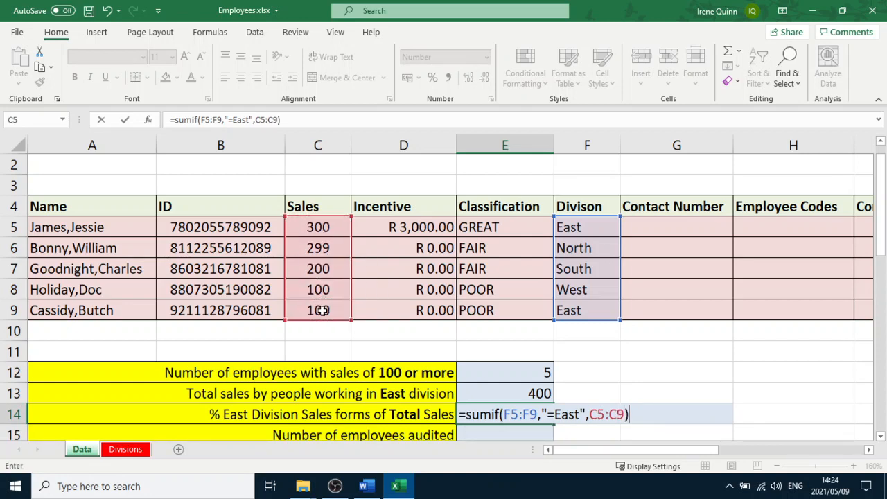
key("Return")
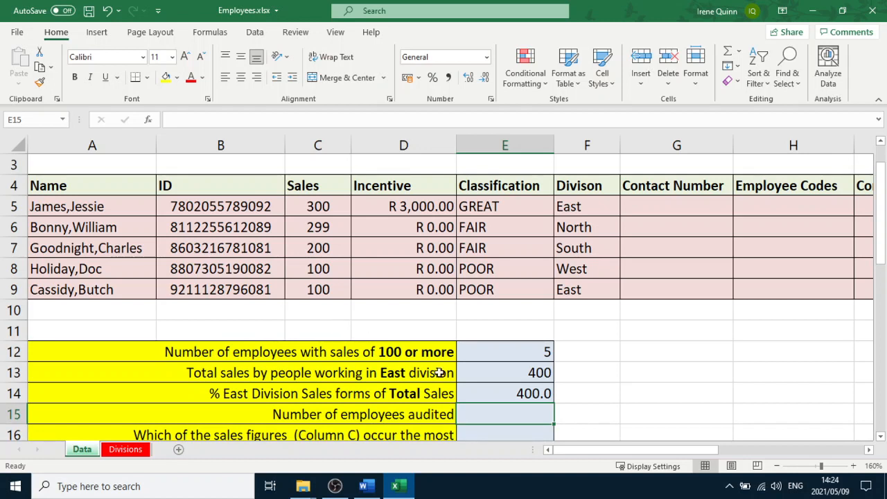
Enter a SUM formula in C10 totalling the sales in C5:C9
left_click(542, 394)
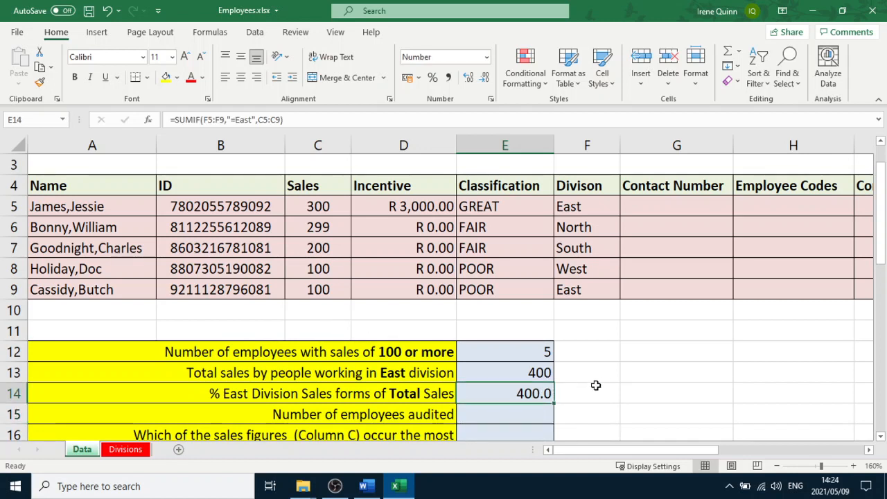
left_click(319, 311)
type("=sum(")
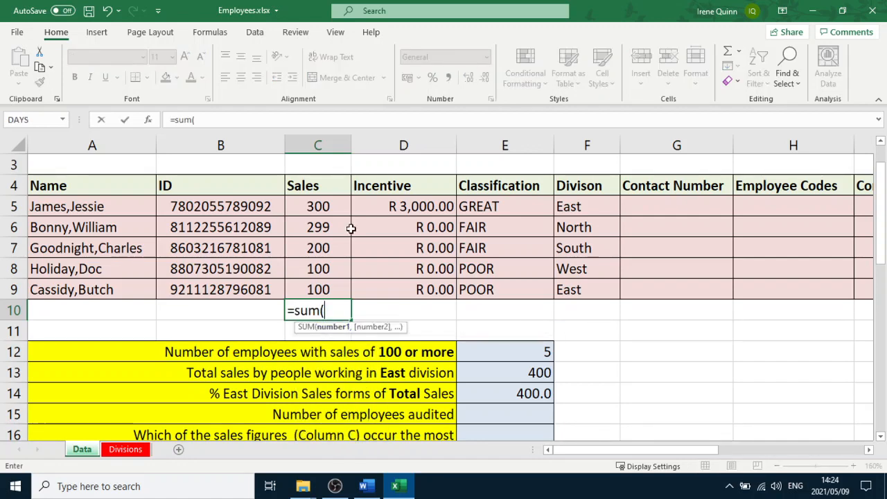
left_click_drag(325, 210, 327, 284)
key("Return")
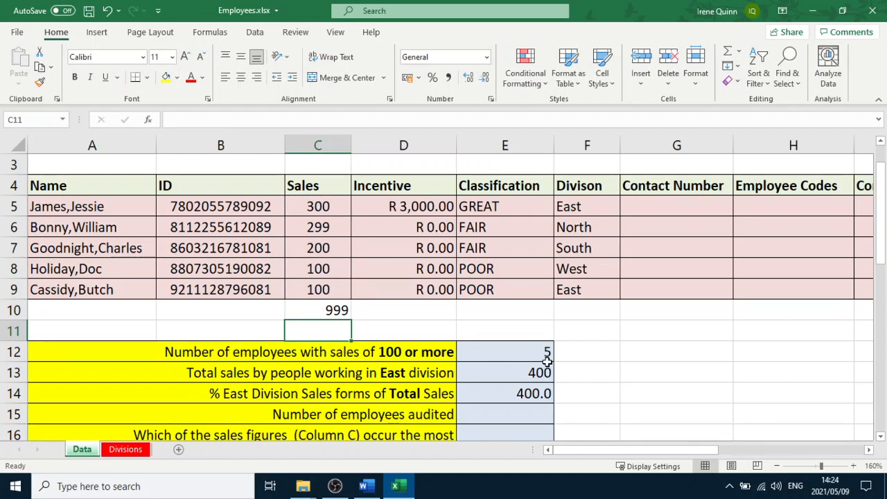
Enter a formula in F14 dividing E14 by C10 and multiplying by 100
left_click(523, 391)
double_click(528, 392)
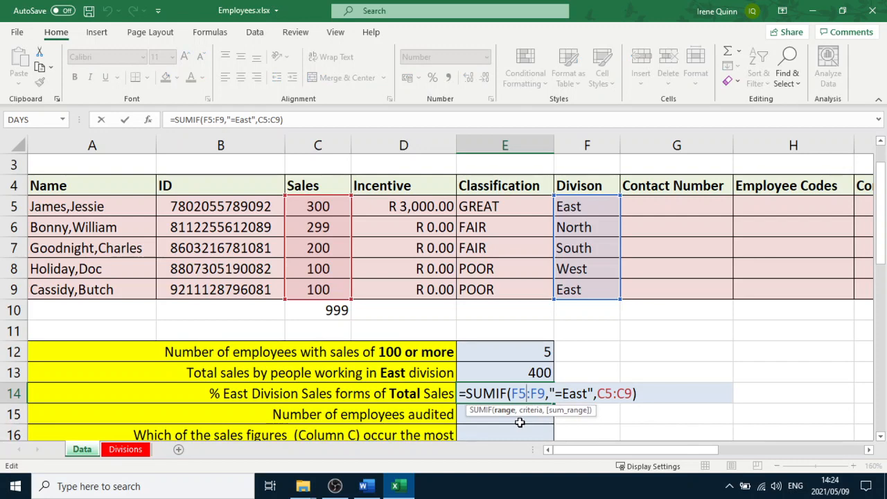
key("Escape")
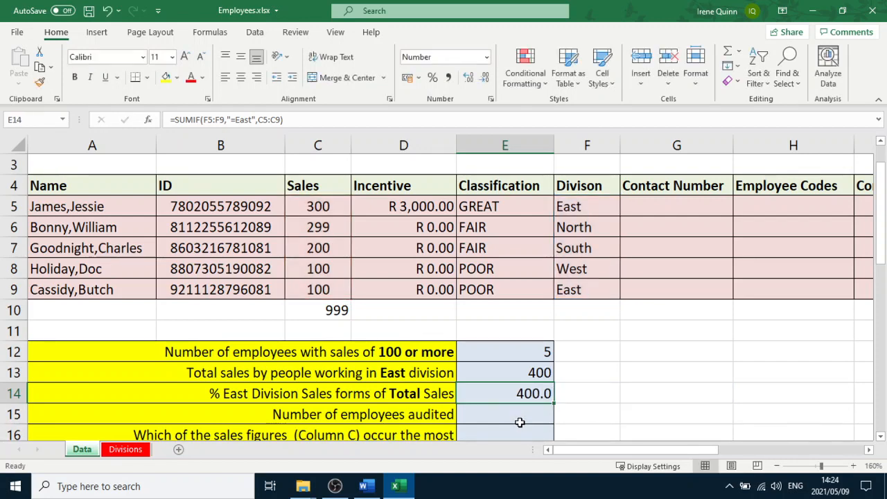
left_click(598, 392)
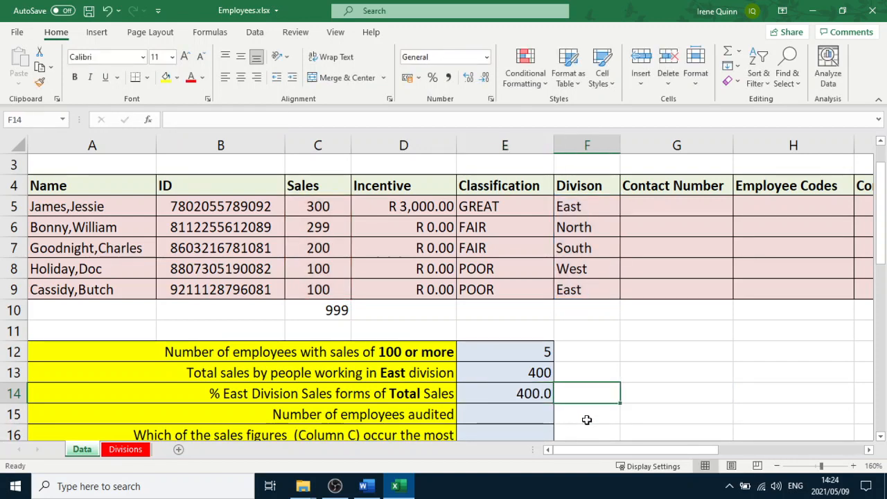
type("=")
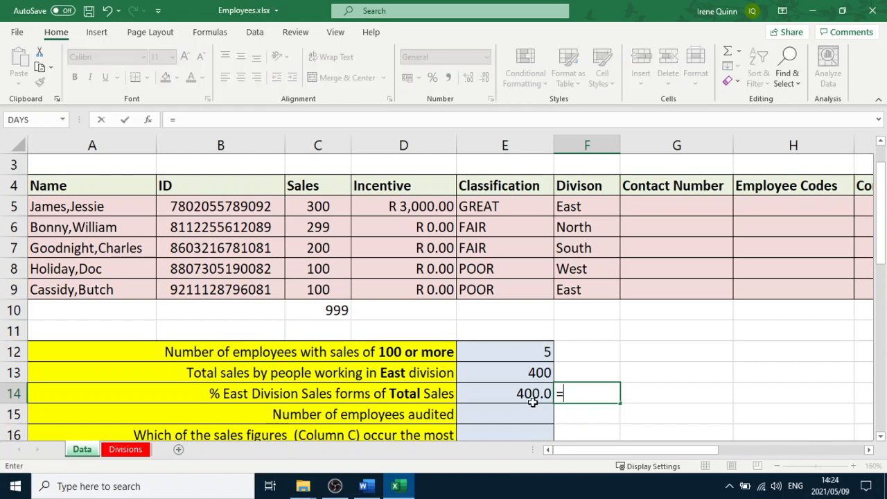
left_click(530, 399)
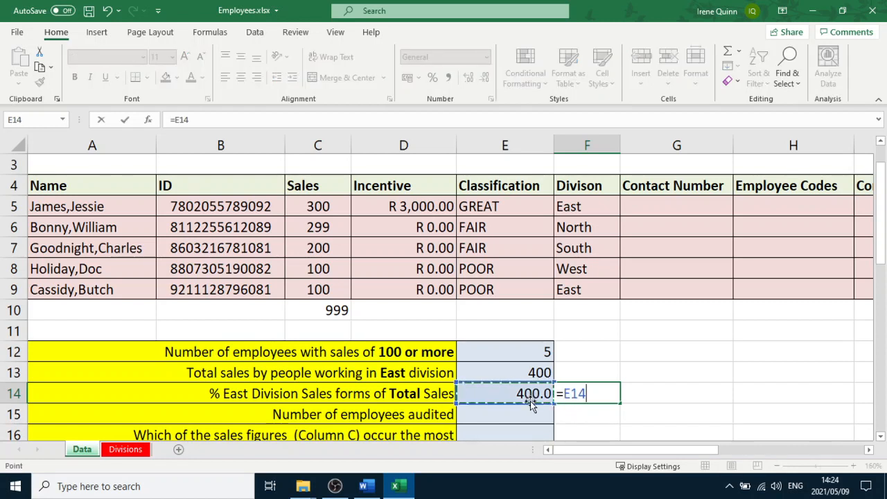
type("/")
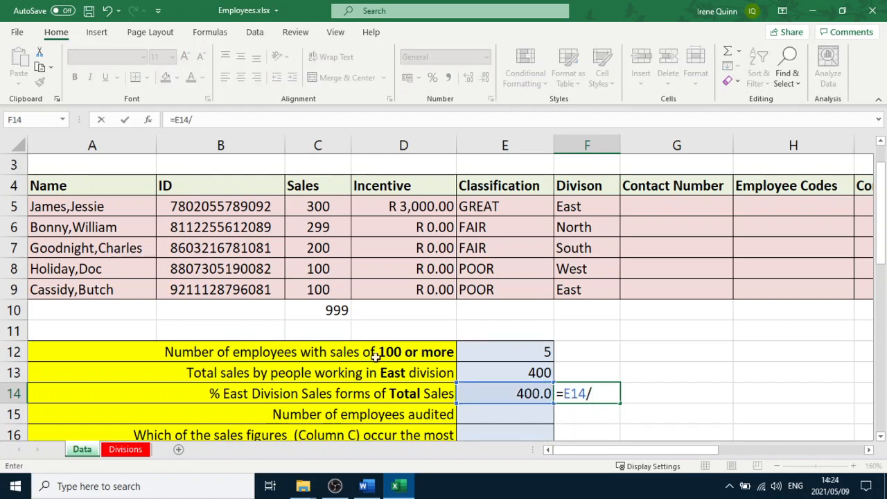
left_click(336, 312)
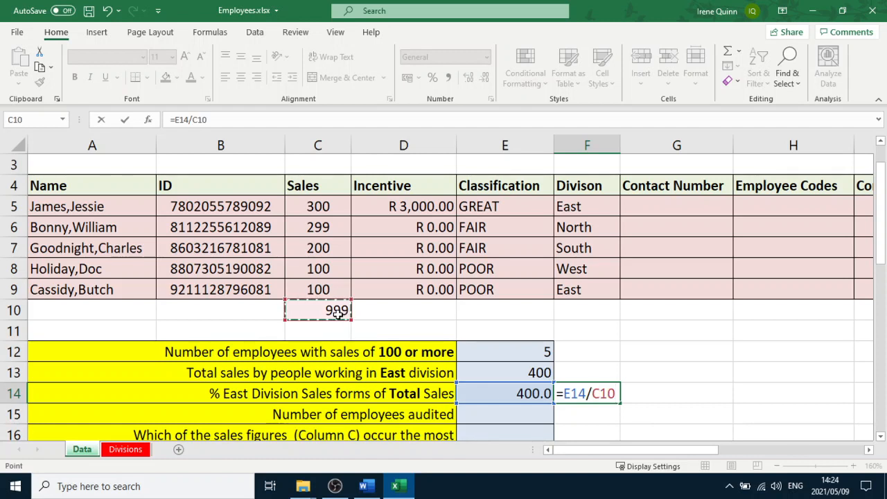
type("*100")
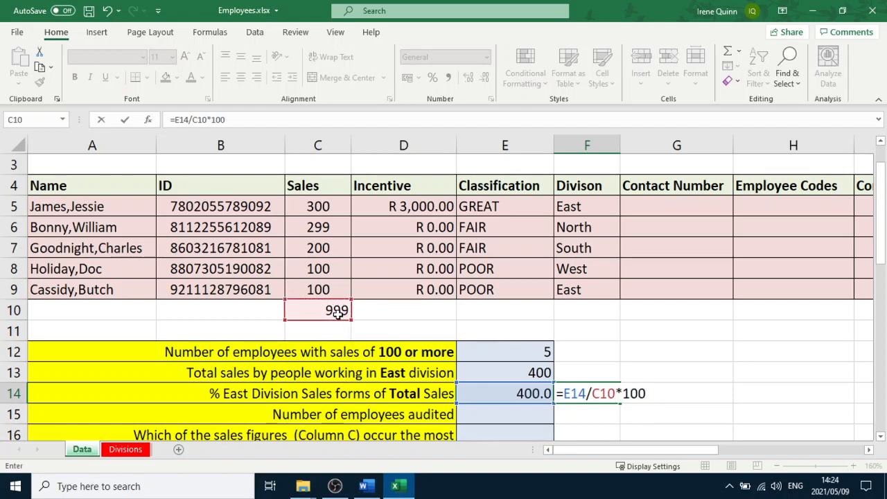
key("Return")
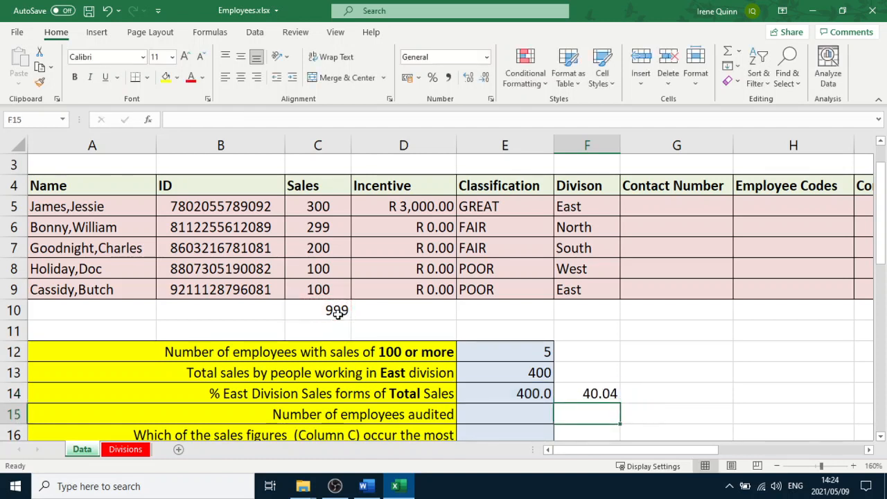
Inspect the percentage formula in F14 without changing it
left_click(588, 393)
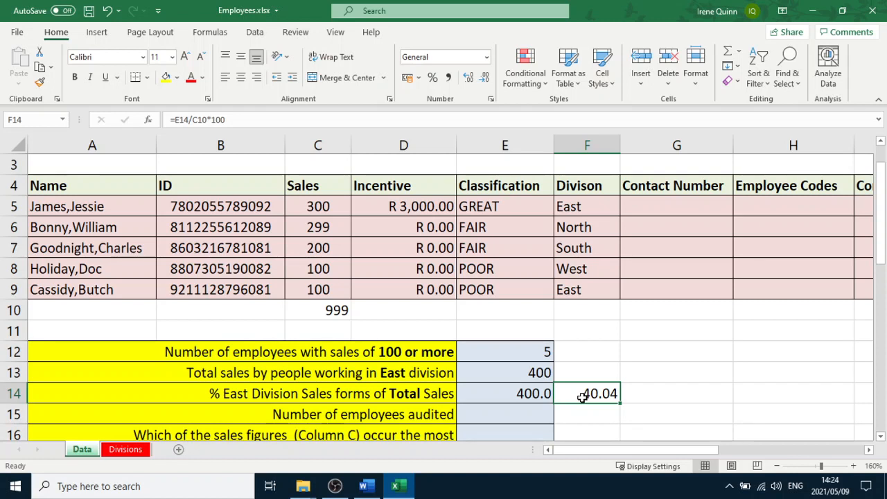
double_click(588, 393)
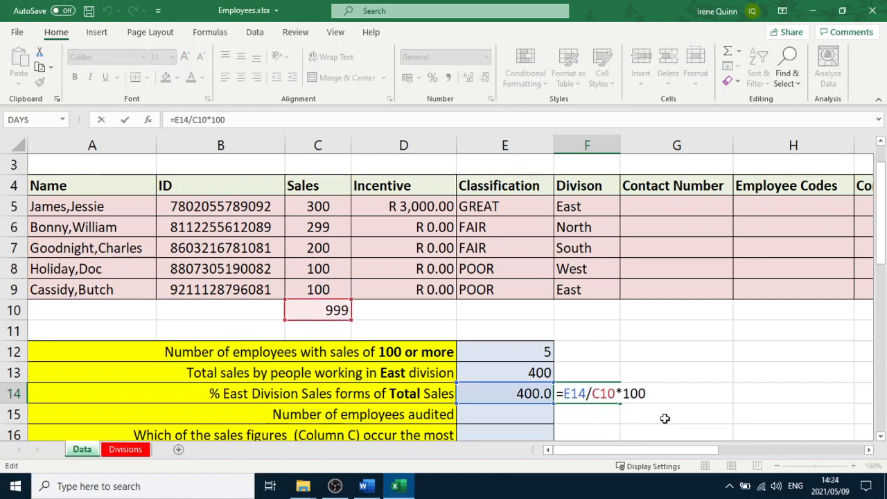
key("Escape")
left_click(682, 399)
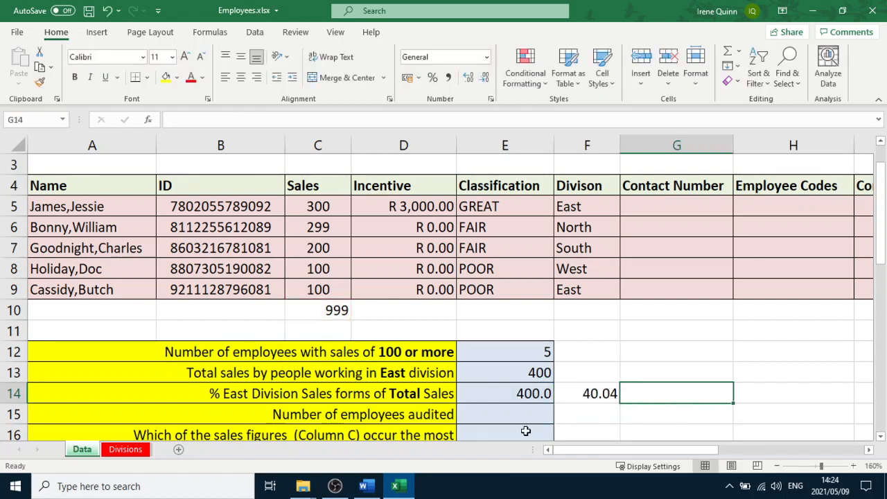
Read questions 12 to 17 of the Word practice test and return to the spreadsheet
left_click(514, 419)
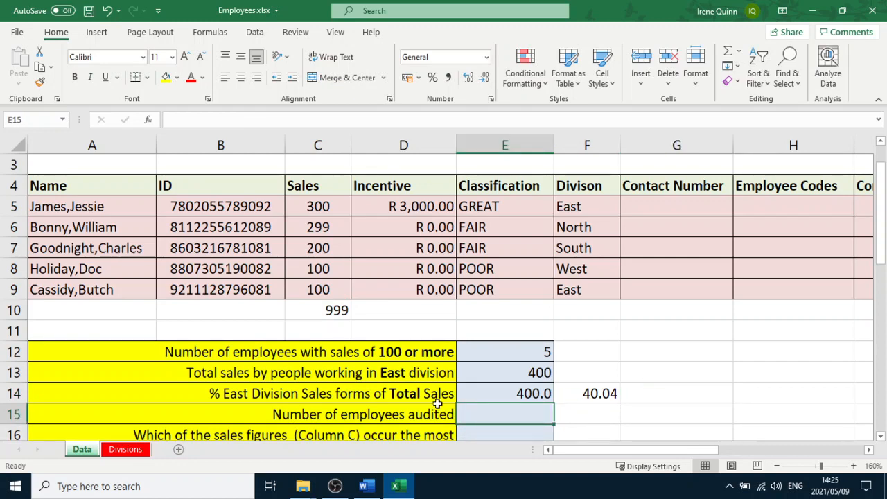
left_click_drag(601, 449, 463, 461)
scroll(496, 412, "down", 1)
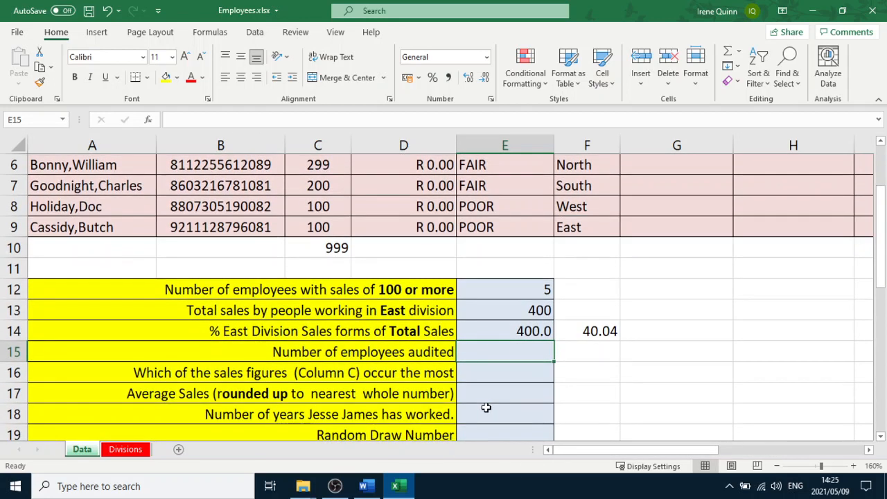
left_click(365, 487)
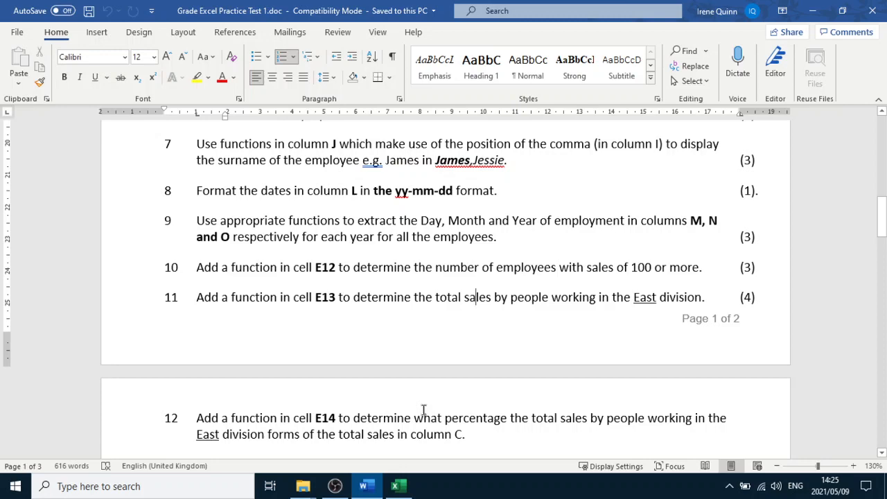
scroll(423, 409, "down", 5)
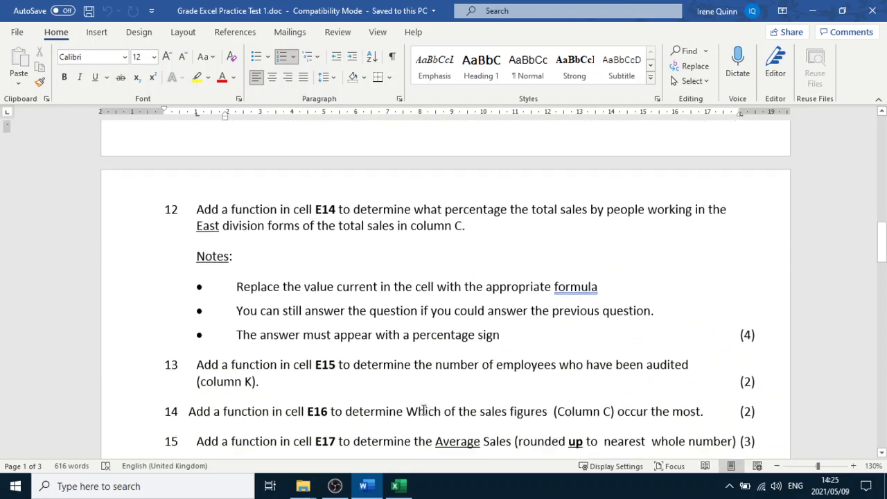
scroll(423, 409, "down", 2)
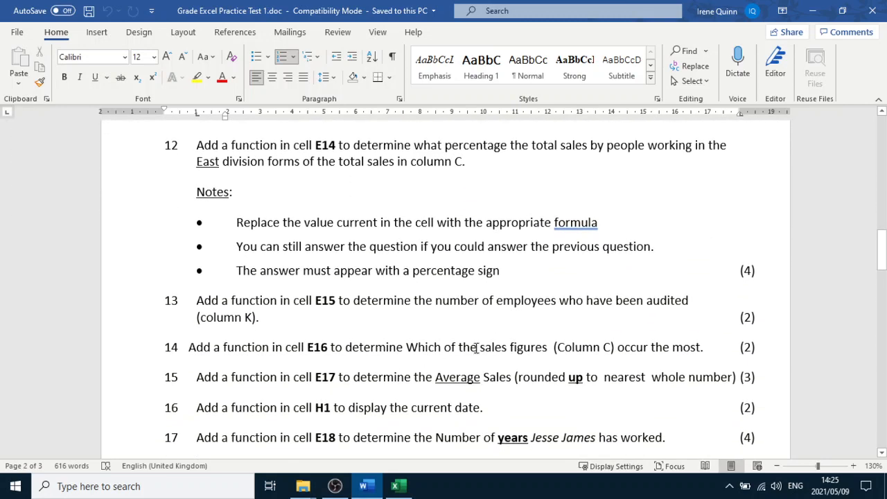
left_click(396, 487)
Scroll to the Audited by column and select its entries in K5:K9
left_click(686, 325)
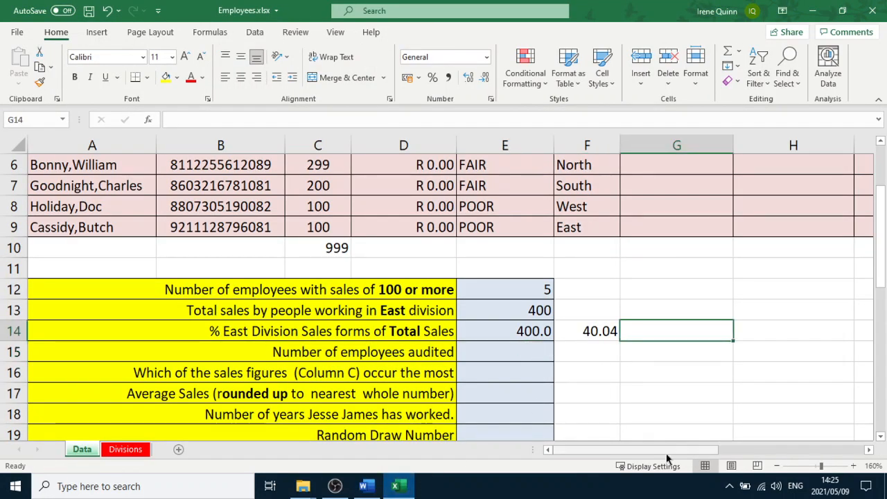
left_click_drag(672, 450, 744, 448)
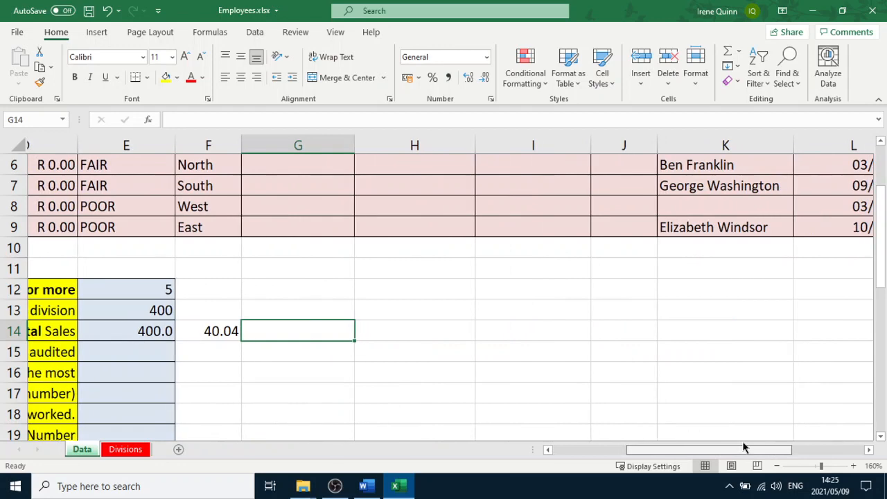
scroll(716, 384, "up", 2)
left_click_drag(672, 248, 668, 331)
left_click(504, 405)
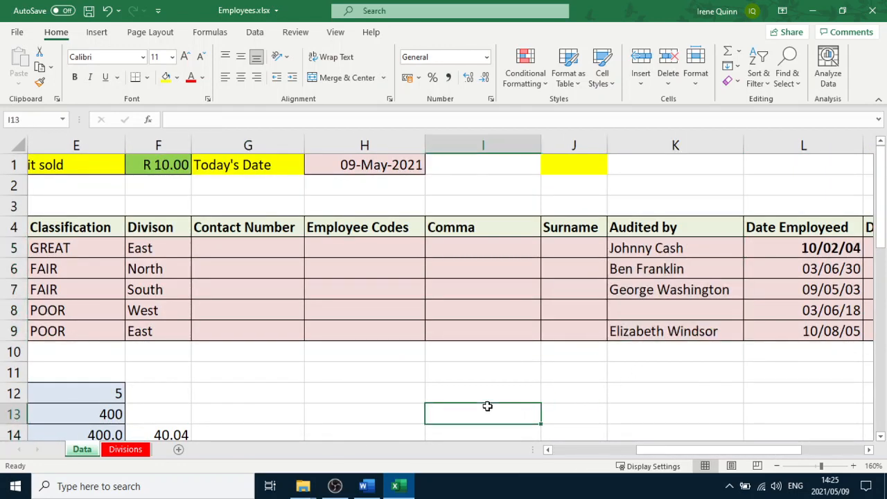
left_click_drag(646, 251, 639, 332)
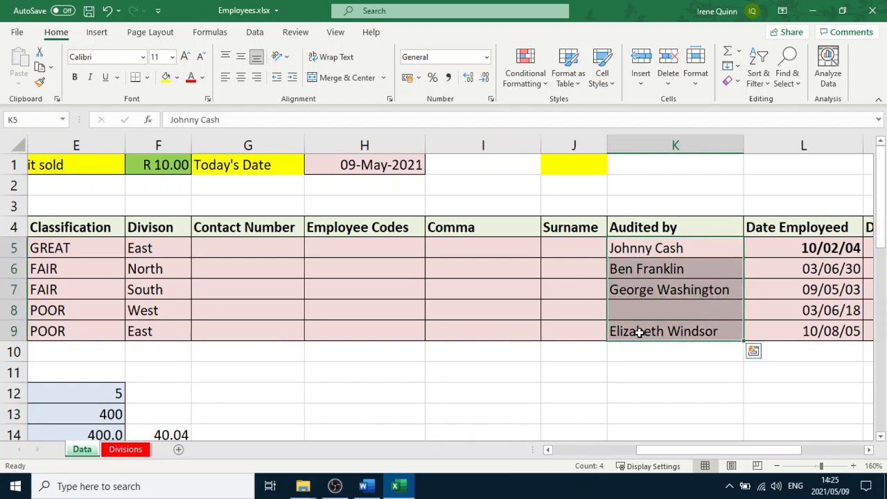
Examine the Audited by entries in K5:K9 and scroll back to the summary cells
left_click_drag(683, 452, 590, 420)
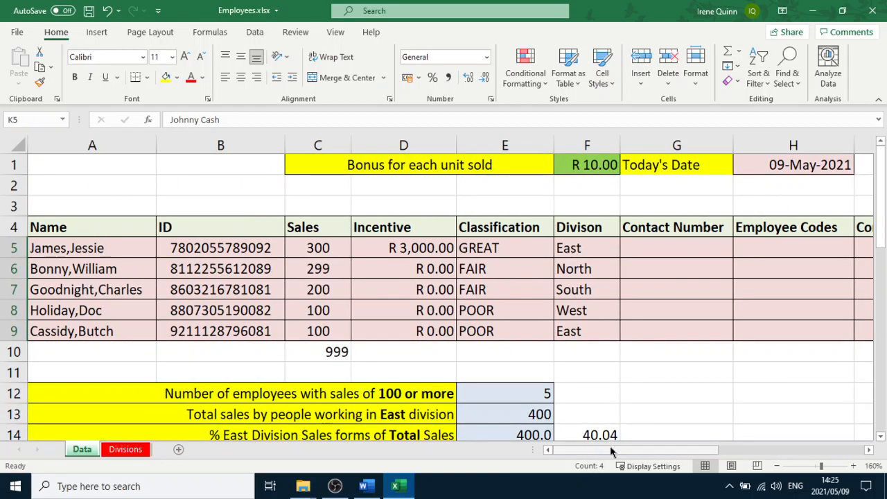
left_click_drag(611, 448, 696, 451)
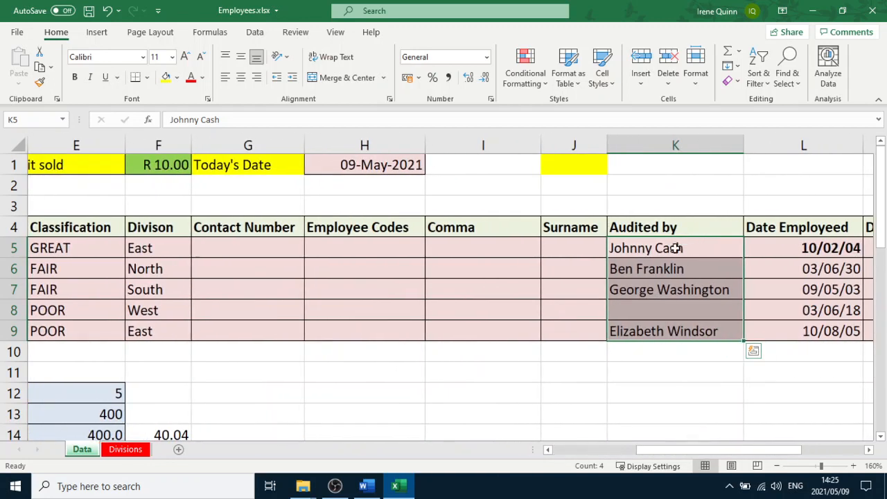
left_click_drag(659, 248, 656, 338)
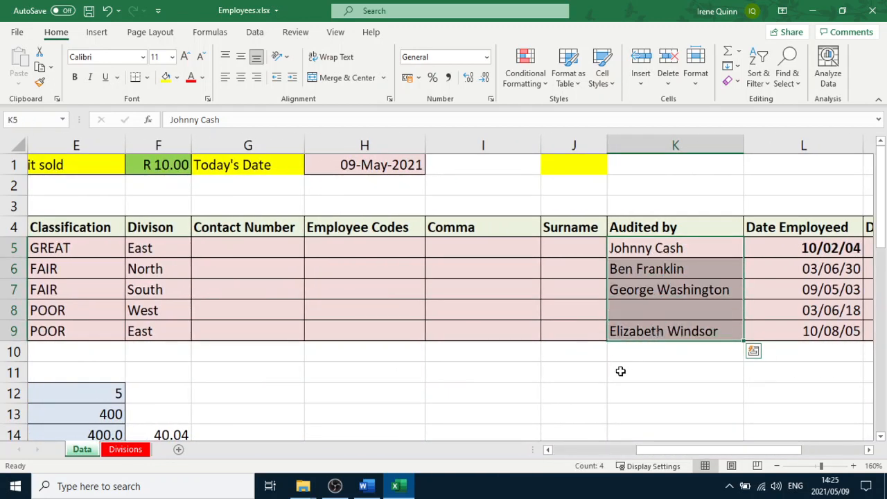
left_click(674, 317)
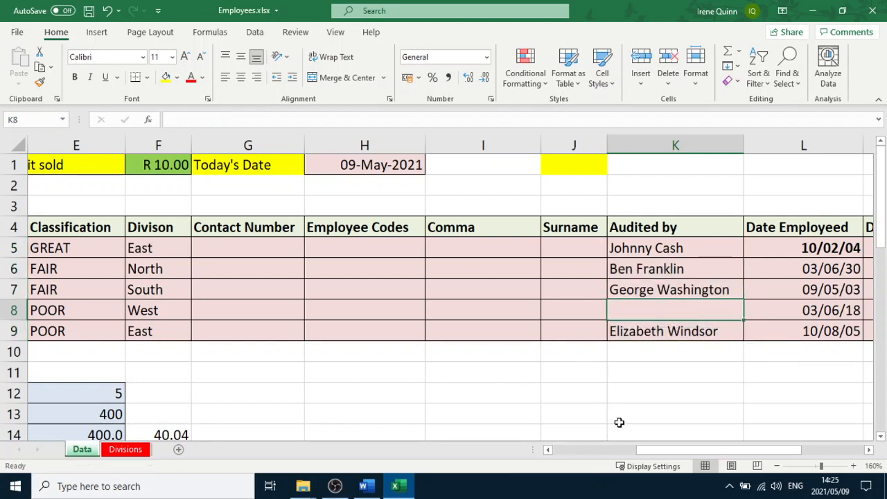
scroll(533, 398, "down", 3)
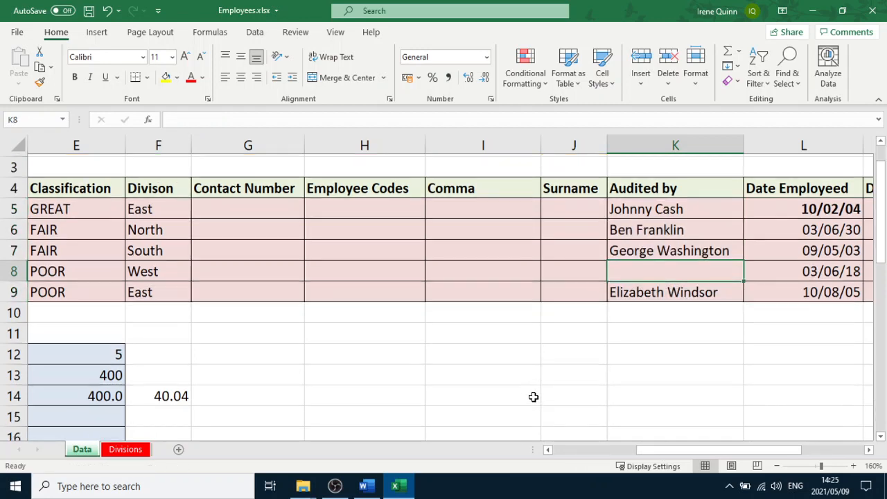
scroll(532, 399, "down", 1)
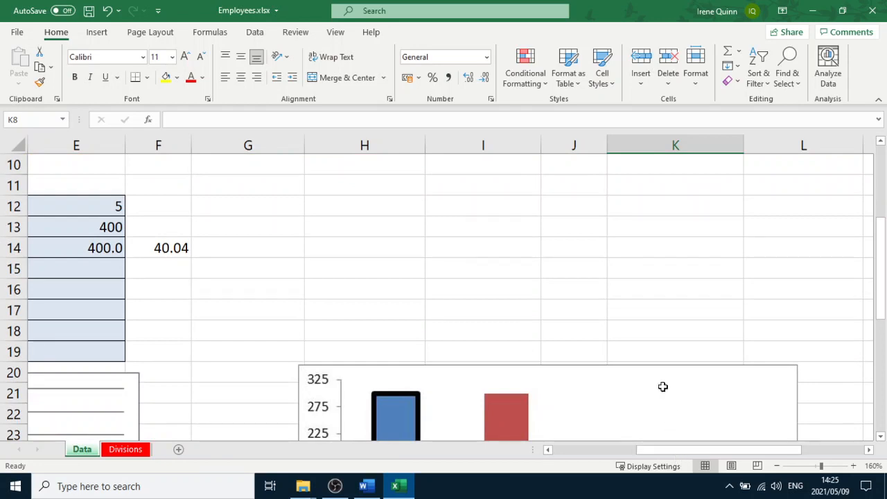
scroll(661, 386, "up", 3)
left_click_drag(655, 249, 655, 321)
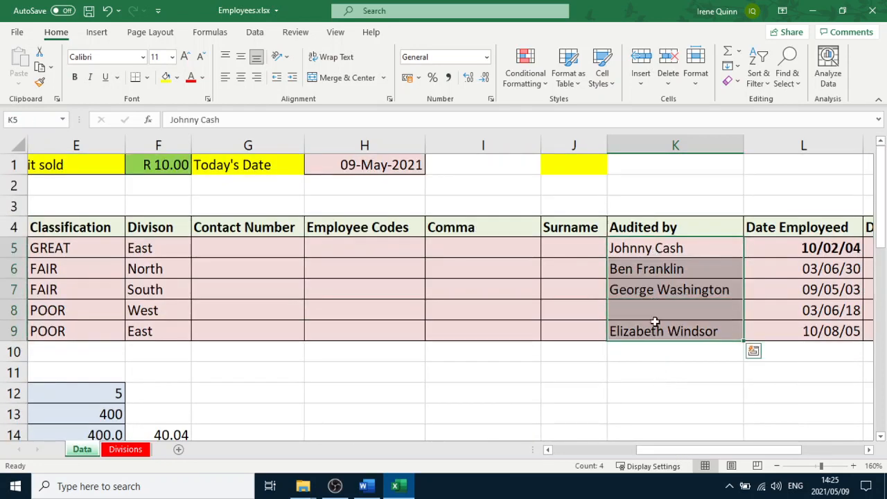
left_click(657, 249)
left_click_drag(656, 249, 656, 331)
left_click_drag(659, 450, 595, 450)
scroll(443, 411, "down", 1)
Enter a COUNTA formula in E15 counting the Audited by entries in K5:K9
left_click(394, 401)
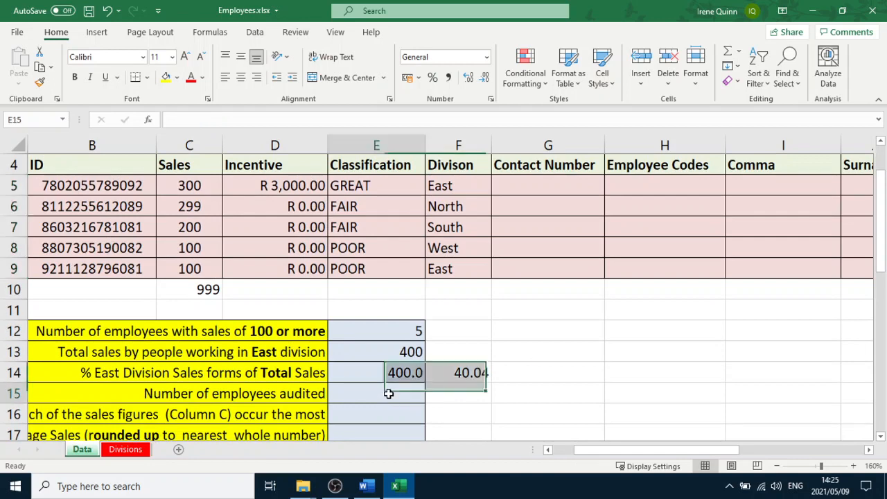
type("=counta")
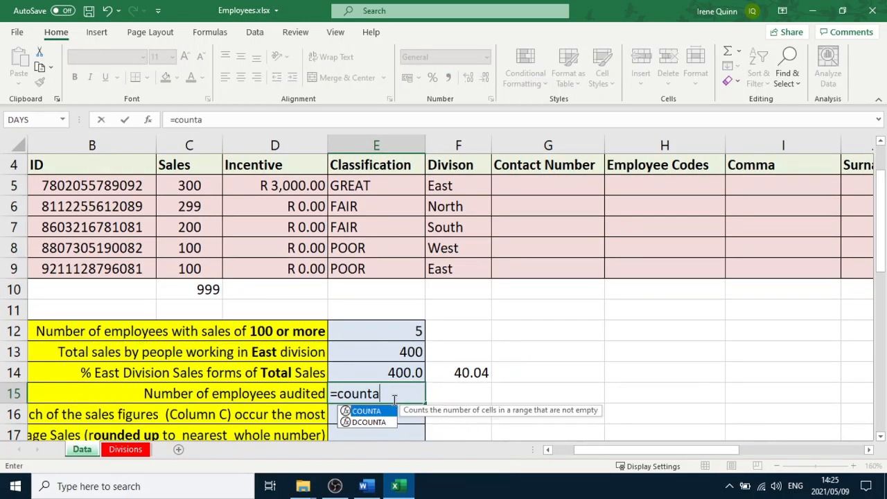
type("(")
left_click_drag(631, 450, 693, 451)
left_click(653, 185)
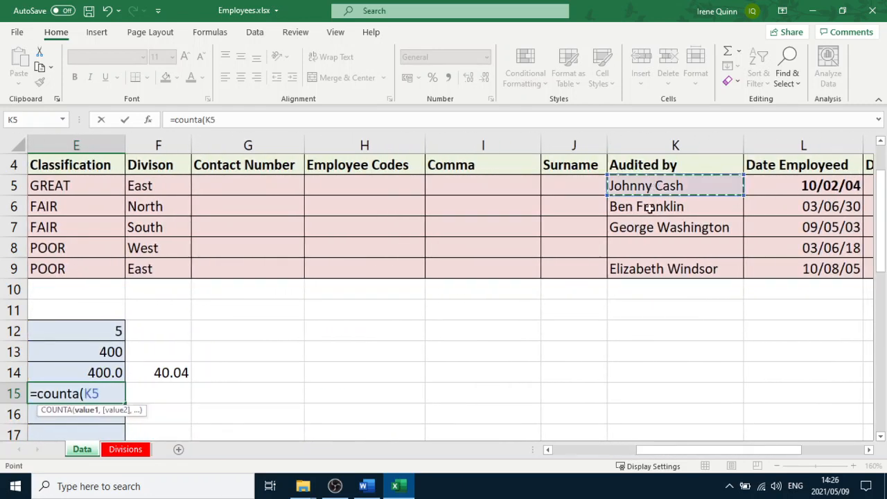
left_click_drag(648, 208, 647, 260)
key("Return")
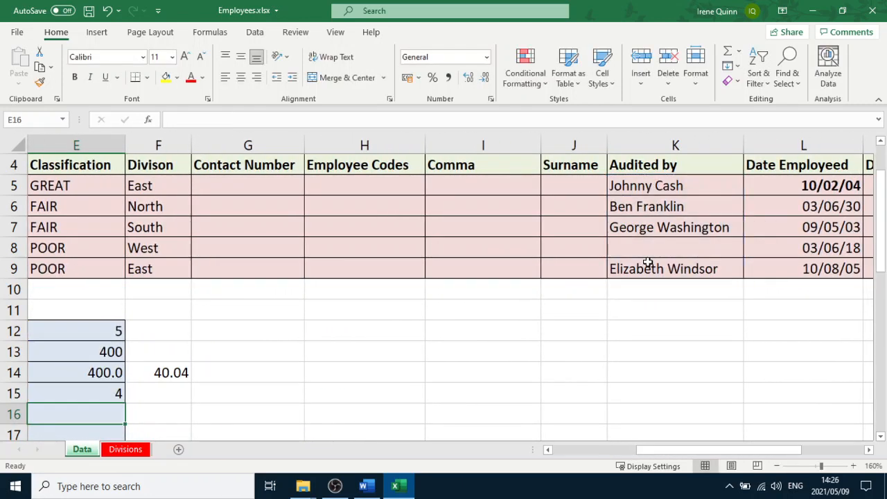
Browse the Statistical category of the Insert Function dialog for a function suited to E16, then cancel
left_click_drag(649, 450, 568, 468)
scroll(404, 383, "down", 1)
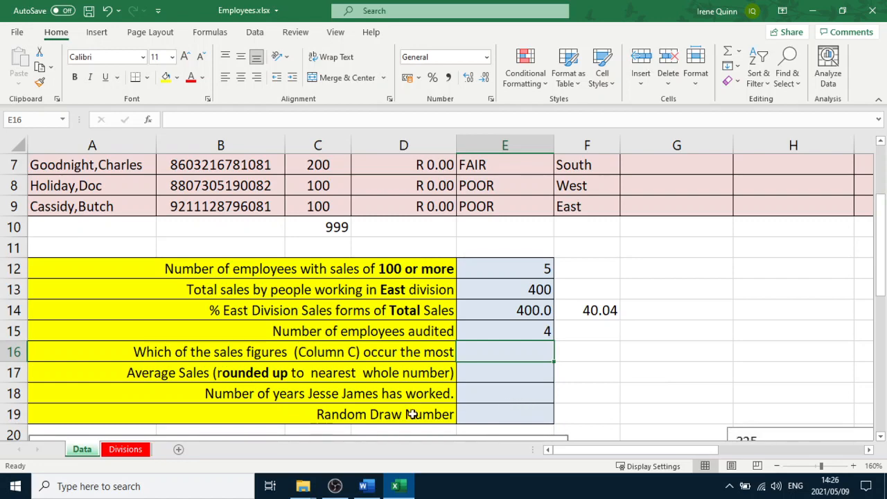
left_click(311, 354)
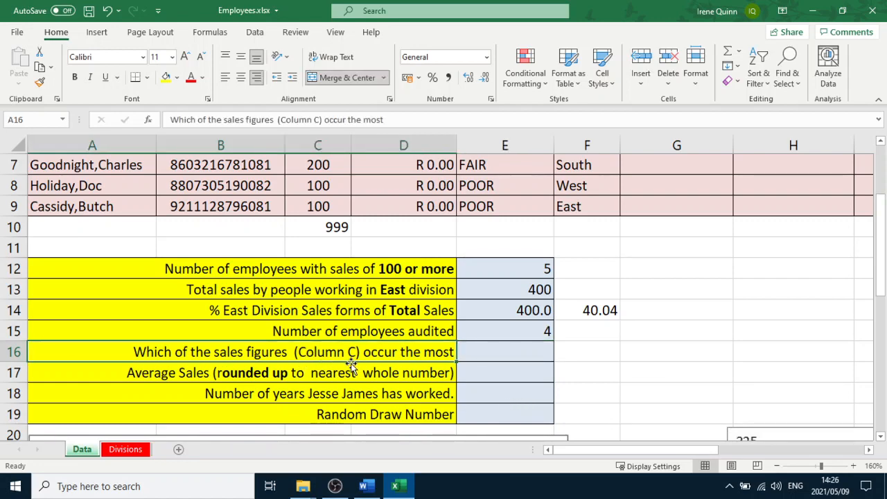
scroll(351, 367, "up", 1)
scroll(351, 367, "down", 1)
left_click(494, 354)
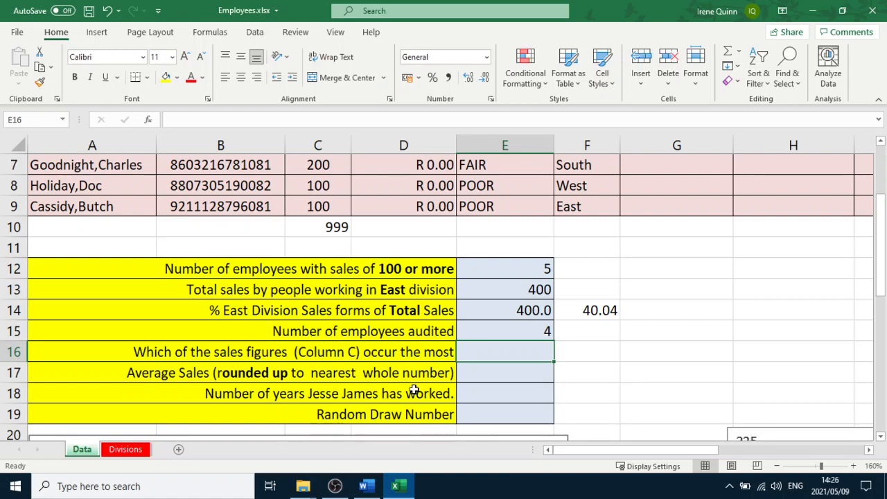
left_click(210, 32)
left_click(21, 66)
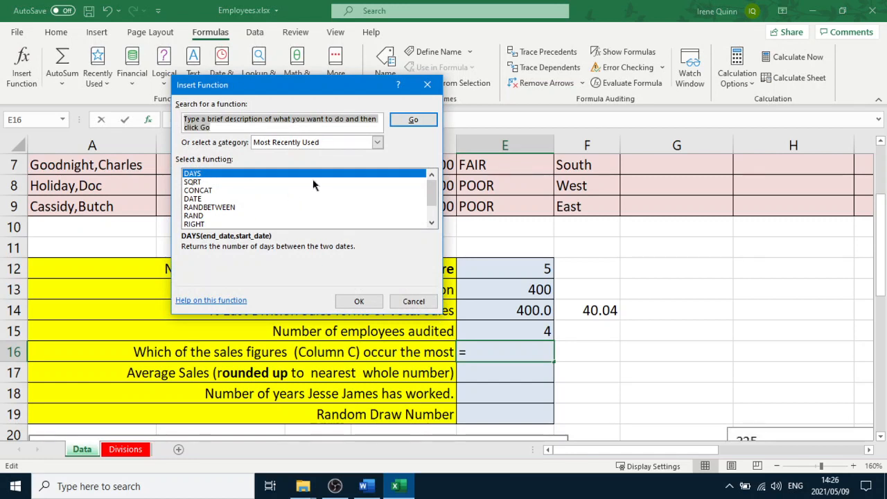
left_click(377, 142)
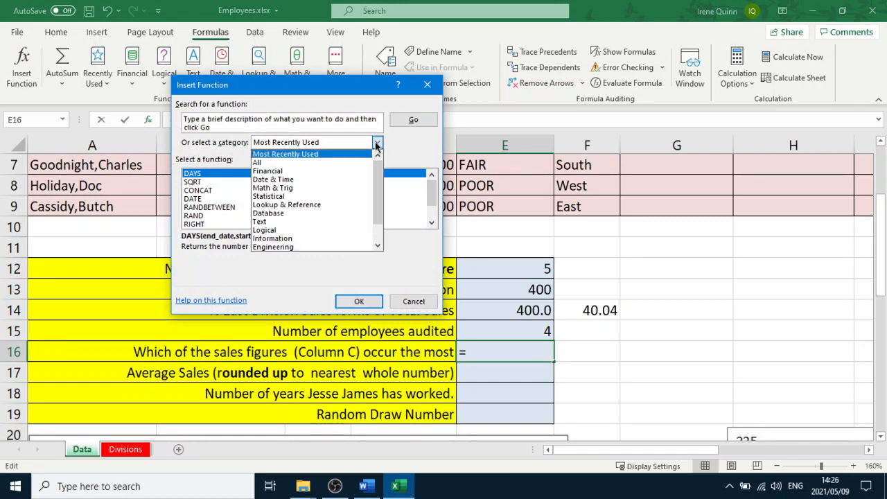
left_click(327, 197)
left_click_drag(431, 223, 433, 234)
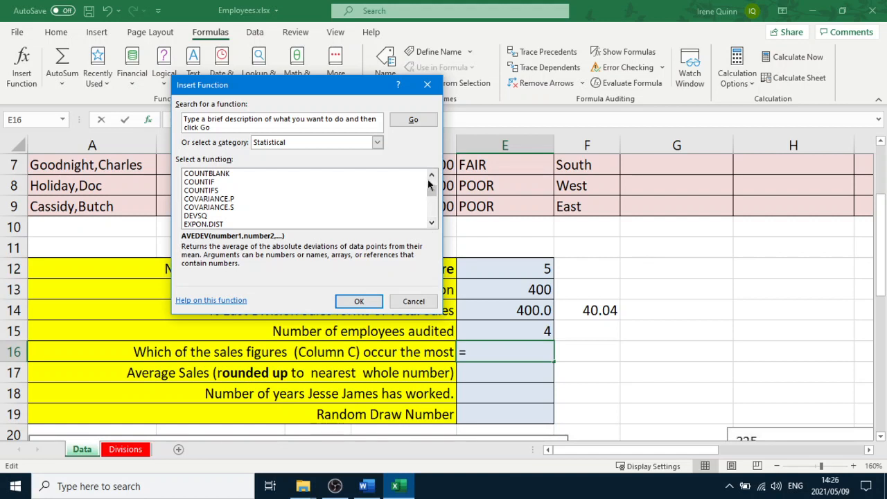
left_click_drag(428, 184, 431, 226)
left_click(413, 301)
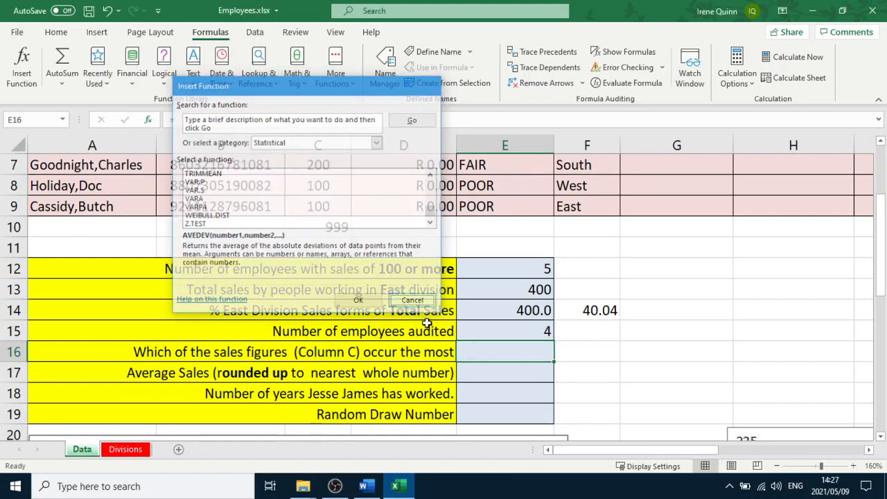
Read question 15 of the Word practice test and return to the spreadsheet
left_click(674, 372)
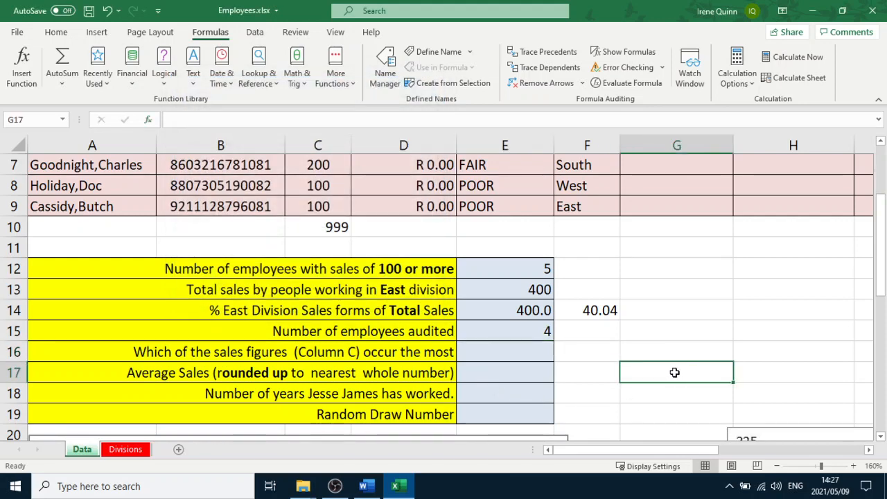
left_click(317, 372)
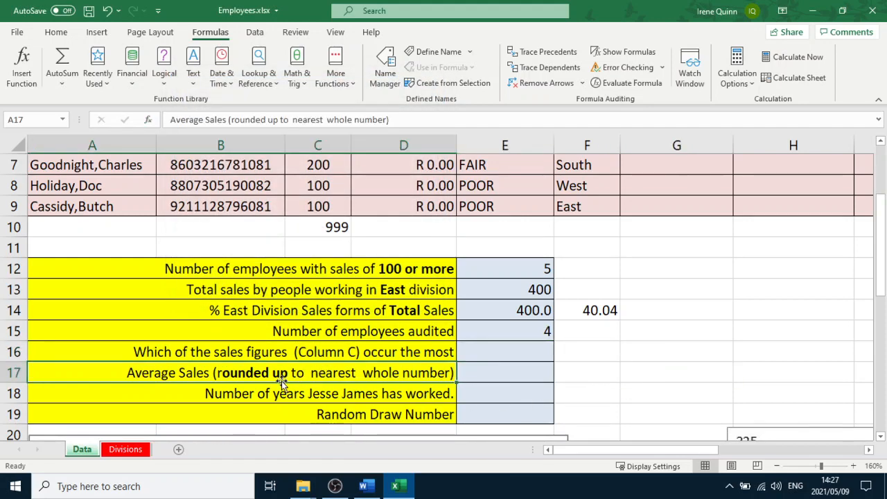
left_click(498, 378)
left_click(366, 485)
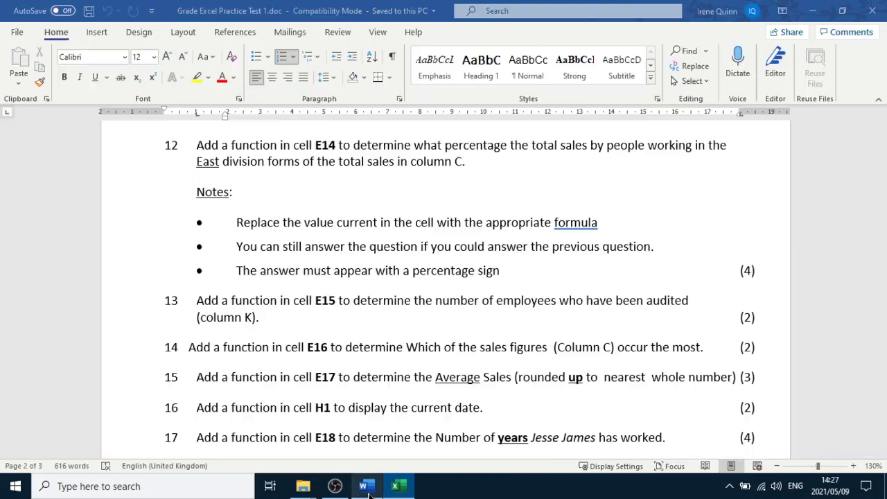
scroll(356, 379, "down", 1)
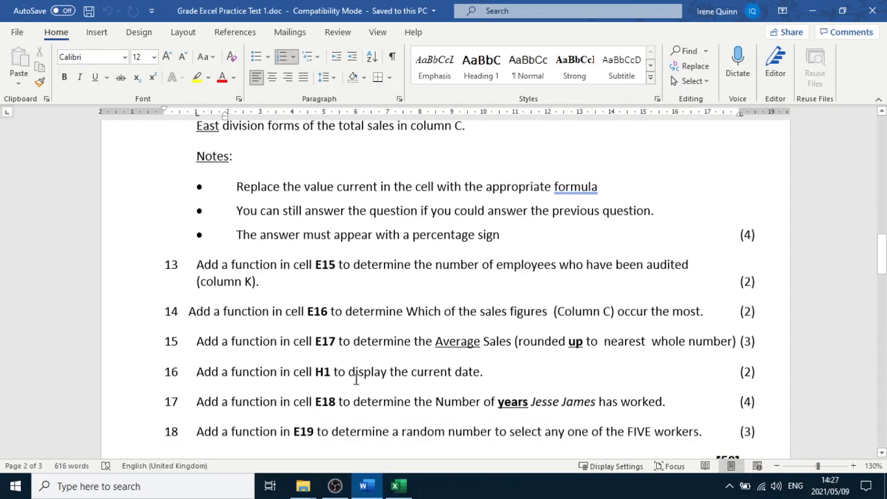
left_click(389, 338)
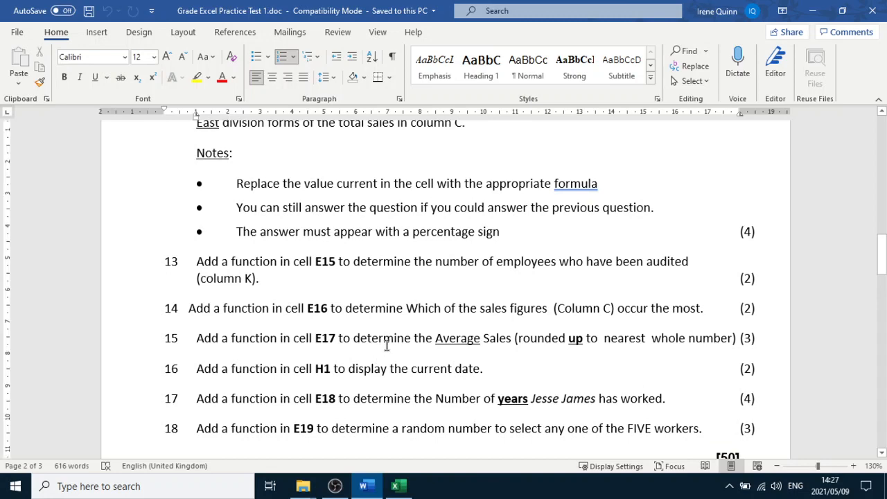
left_click(395, 485)
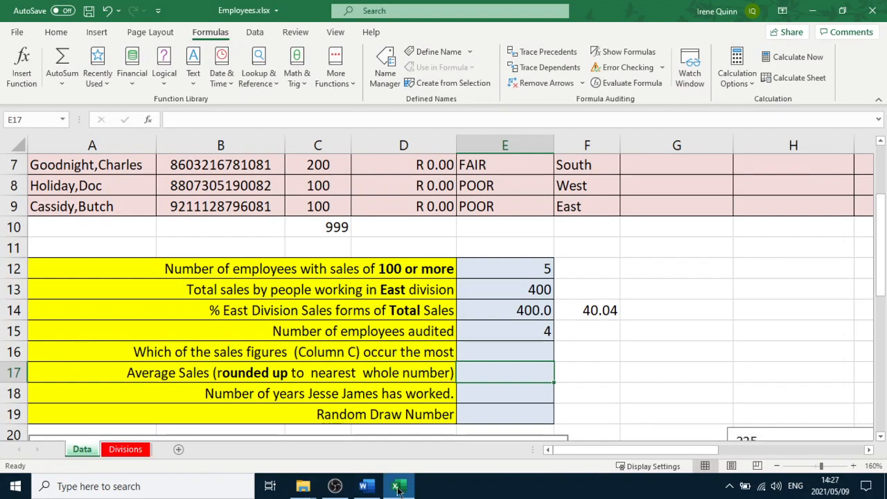
Write an AVERAGE formula in E17 over the sales in C5:C9
type("=average")
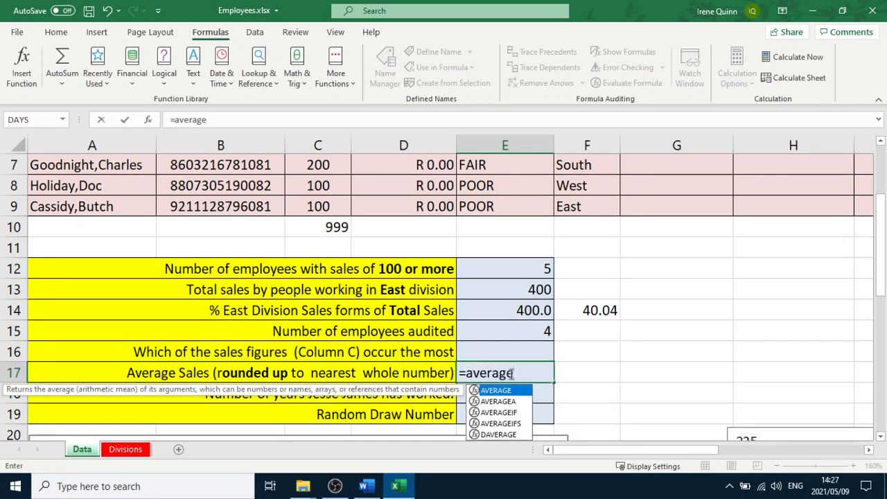
type("(")
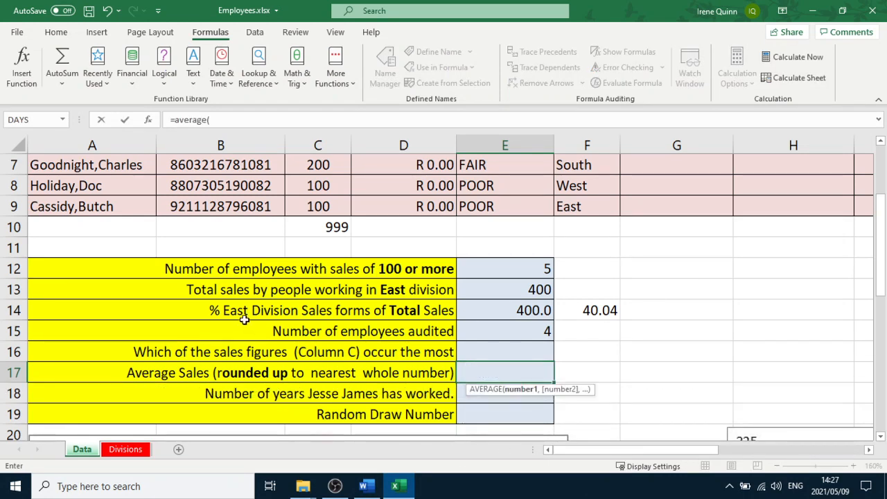
scroll(244, 320, "up", 2)
left_click_drag(309, 253, 318, 332)
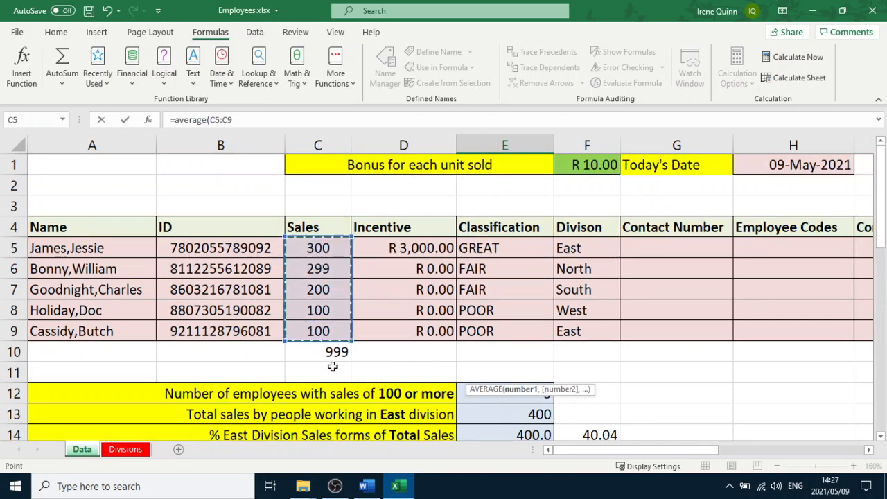
scroll(350, 384, "down", 3)
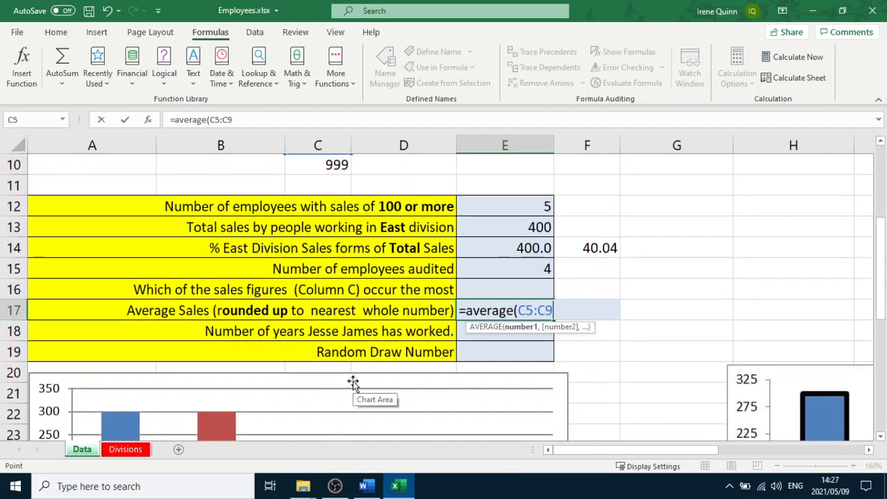
type(")")
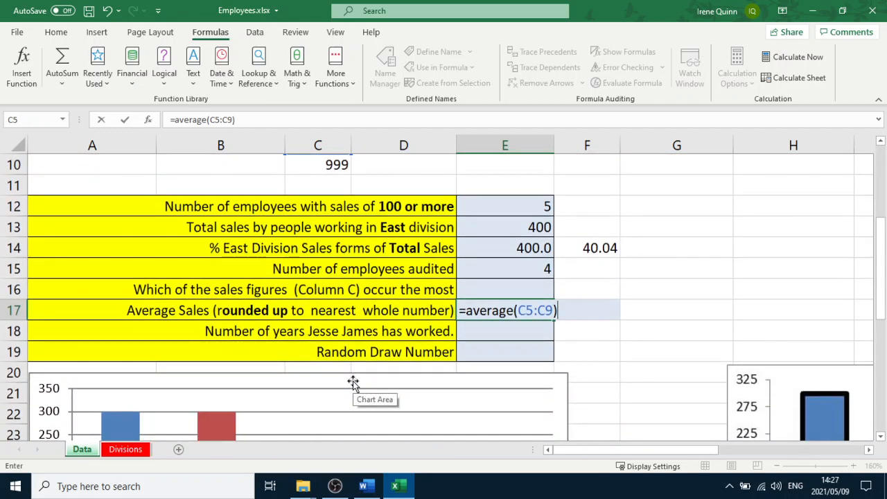
Wrap the E17 average formula in ROUND, rounding to 0 decimal places
left_click(468, 313)
type("ru")
key("BackSpace")
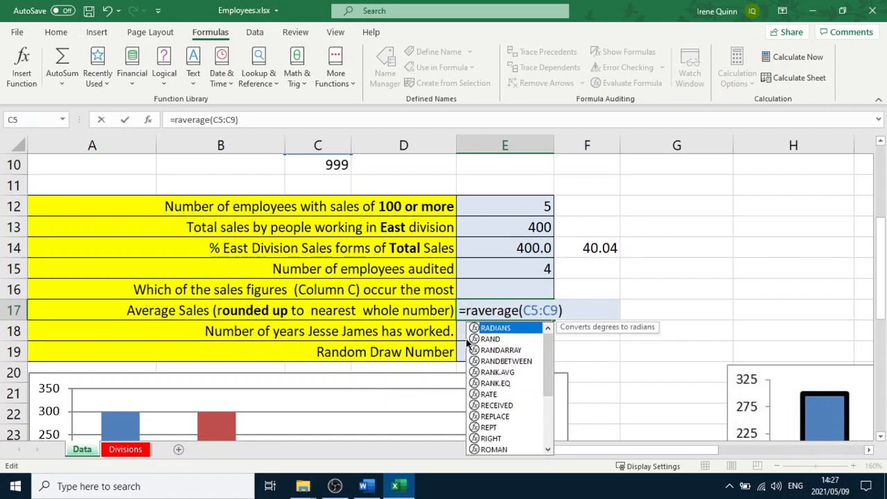
type("ou")
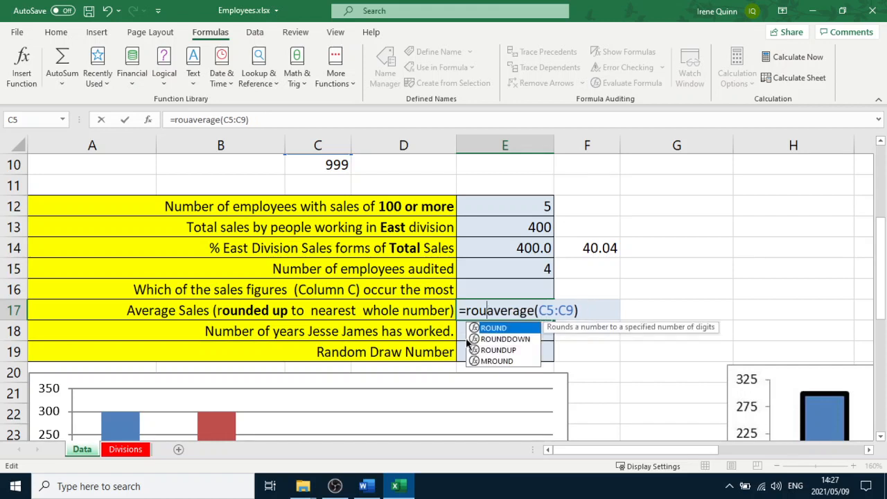
type("n d")
key("BackSpace")
key("BackSpace")
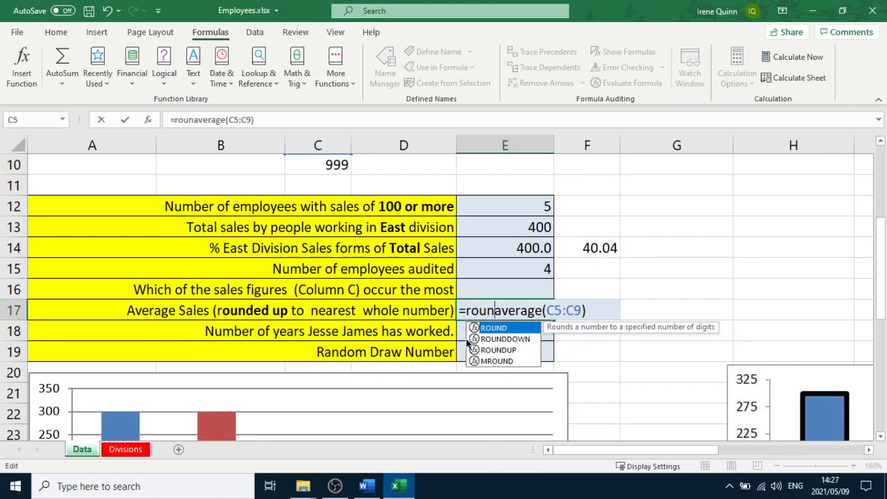
type("d(")
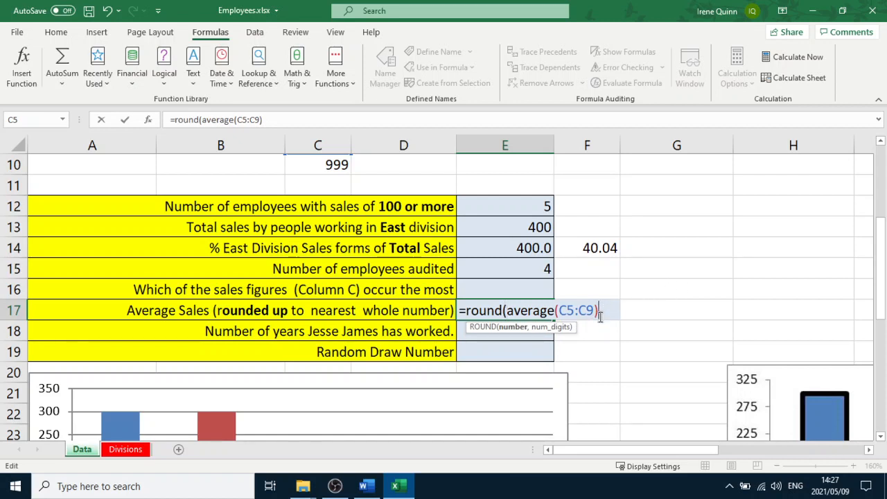
type(",1")
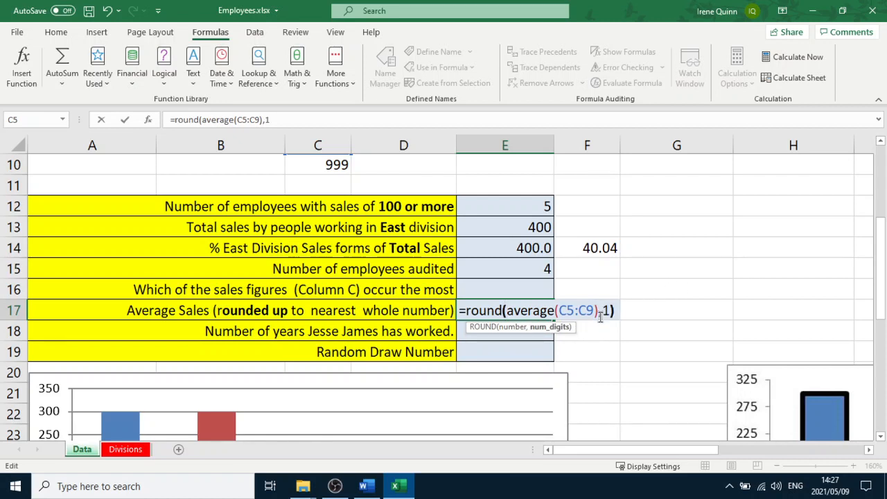
type(")")
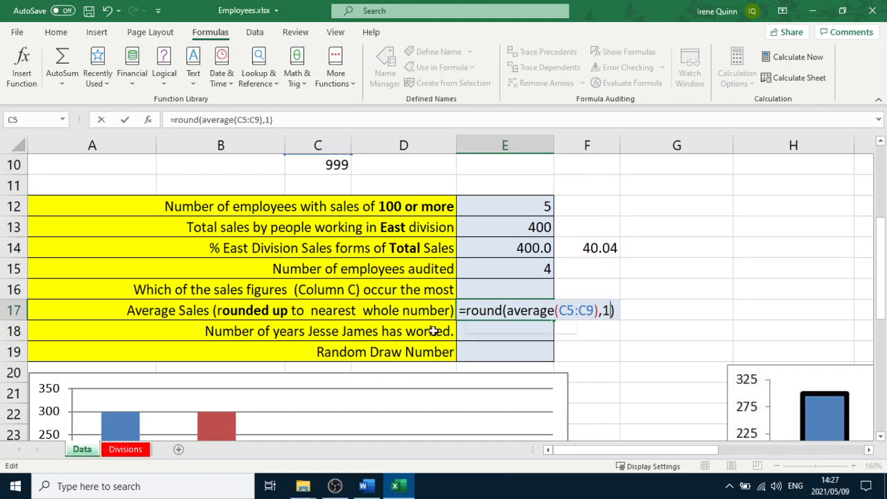
key("BackSpace")
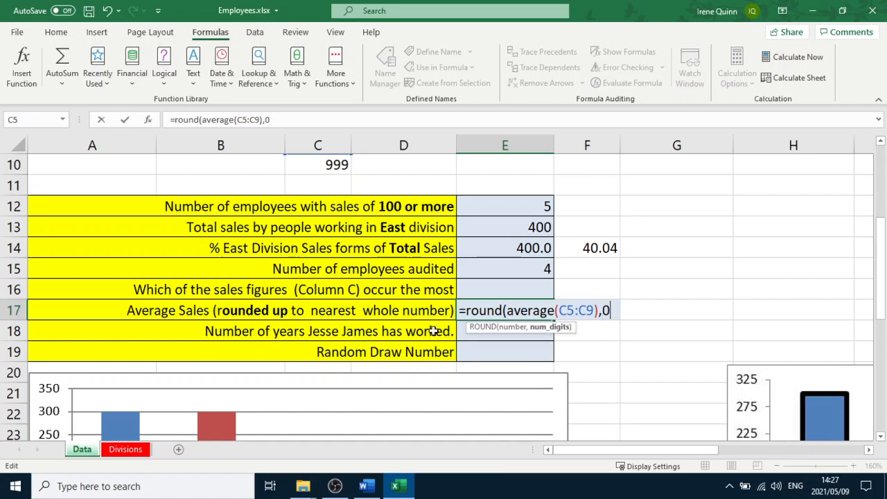
type(")")
key("Return")
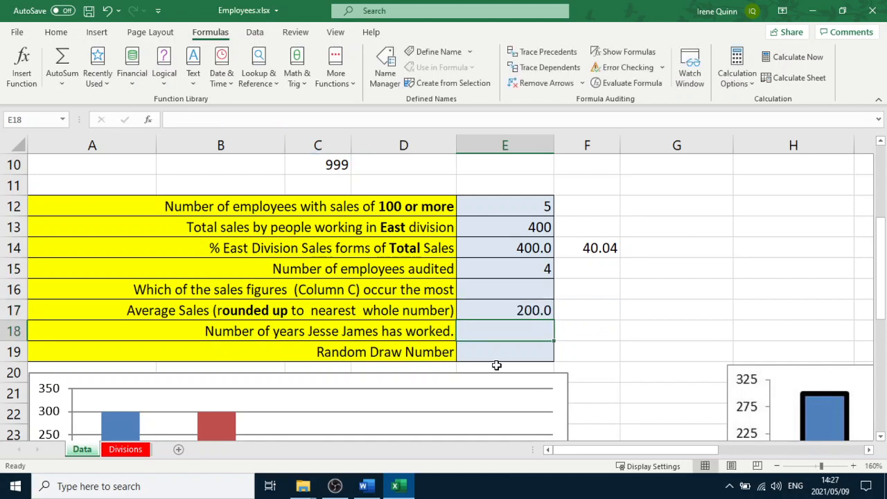
Re-edit the E17 formula, removing and re-entering the ROUND digits argument 0
double_click(513, 311)
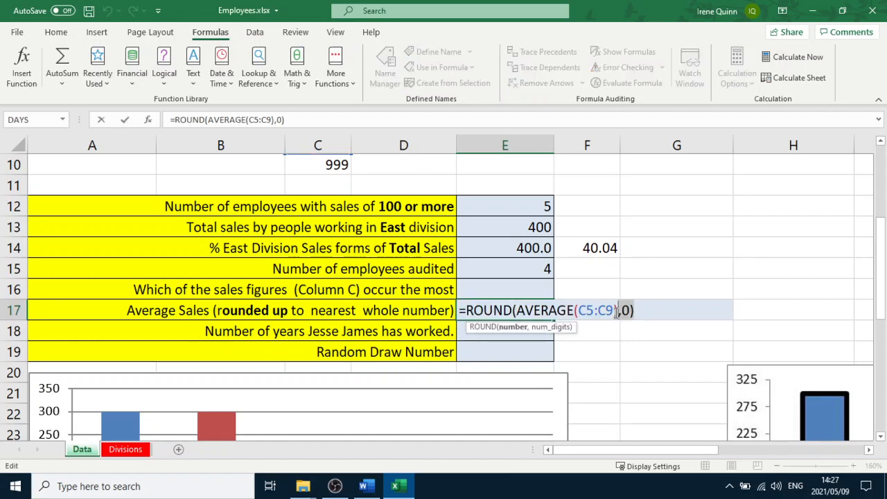
key("Delete")
type(")")
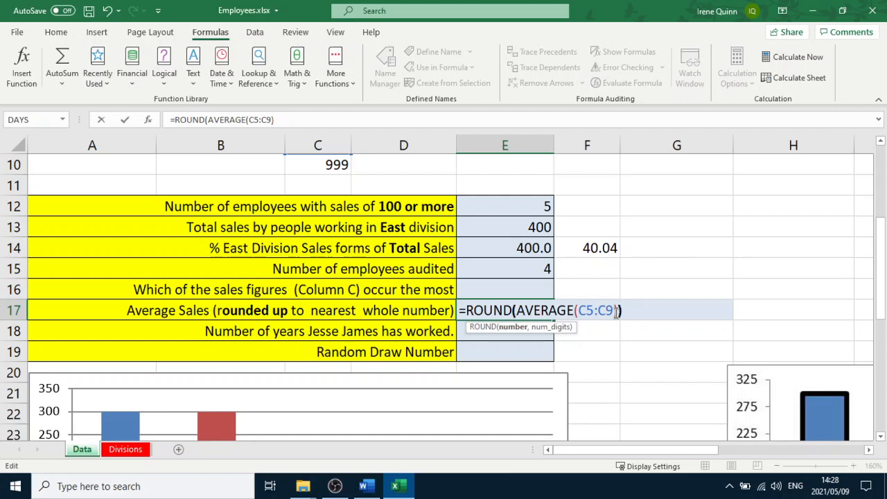
key("Return")
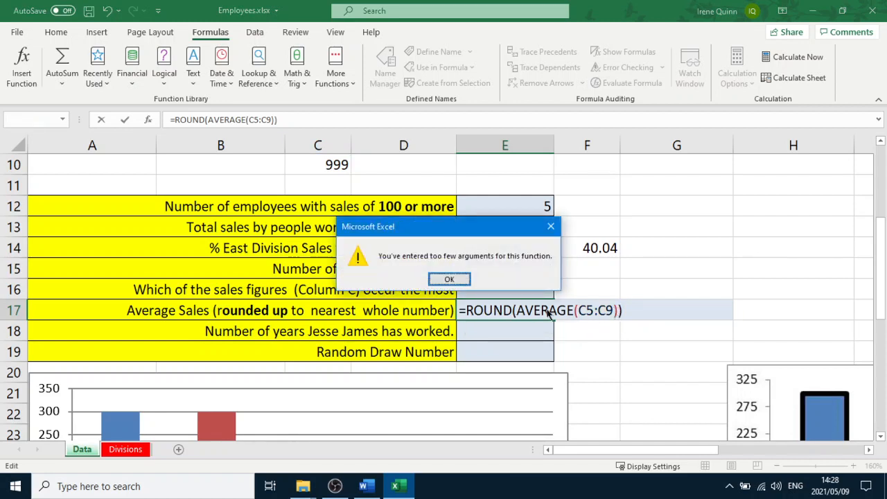
left_click(441, 279)
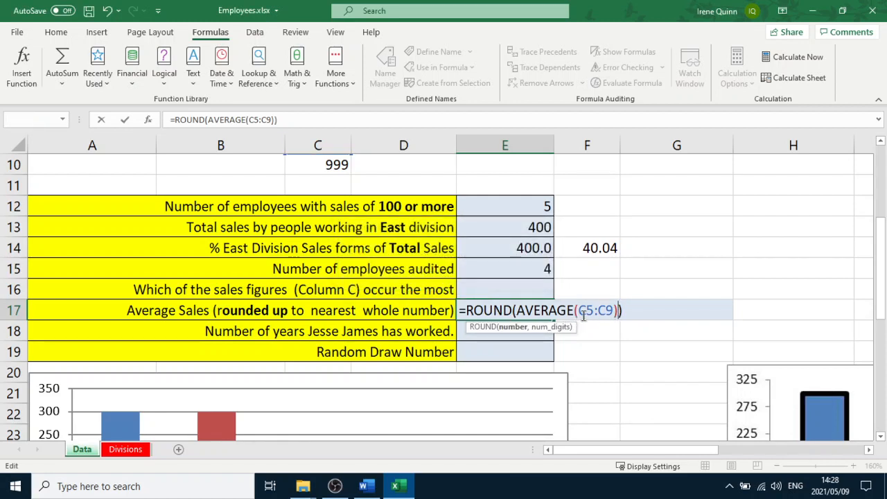
type(",0")
scroll(583, 314, "down", 1)
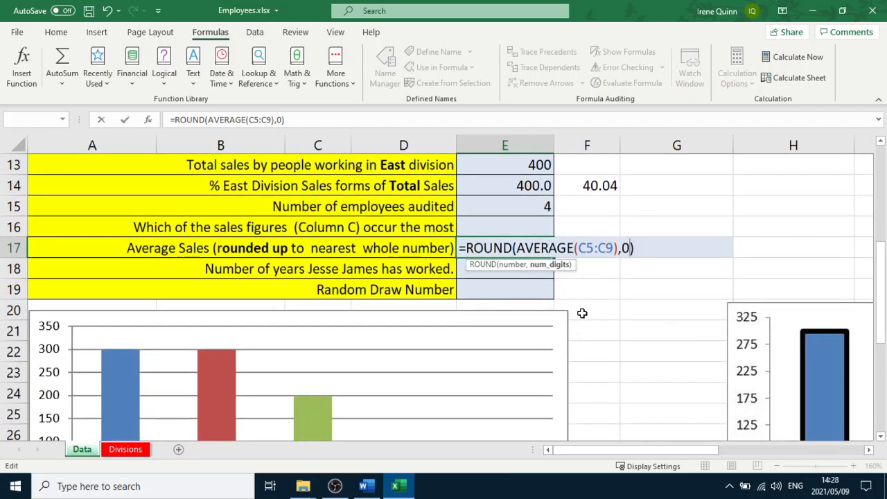
key("Return")
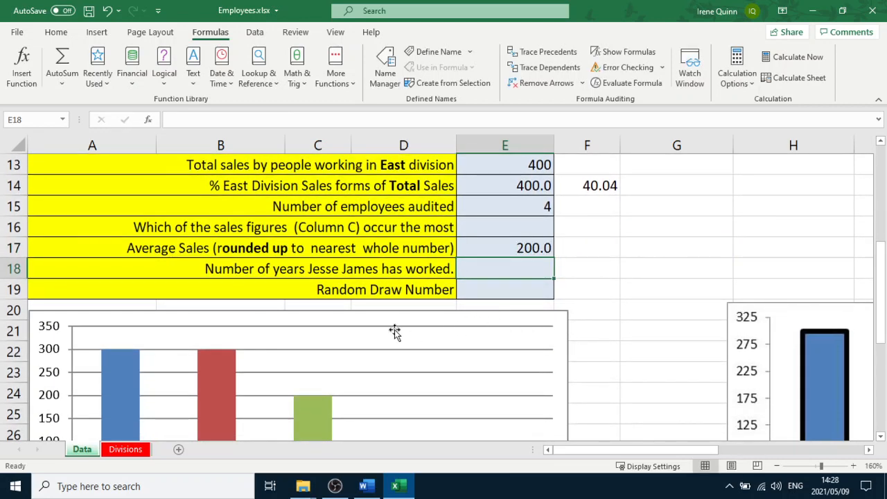
Examine the Date Employeed column to find Jesse James's start date in L5
scroll(384, 341, "up", 4)
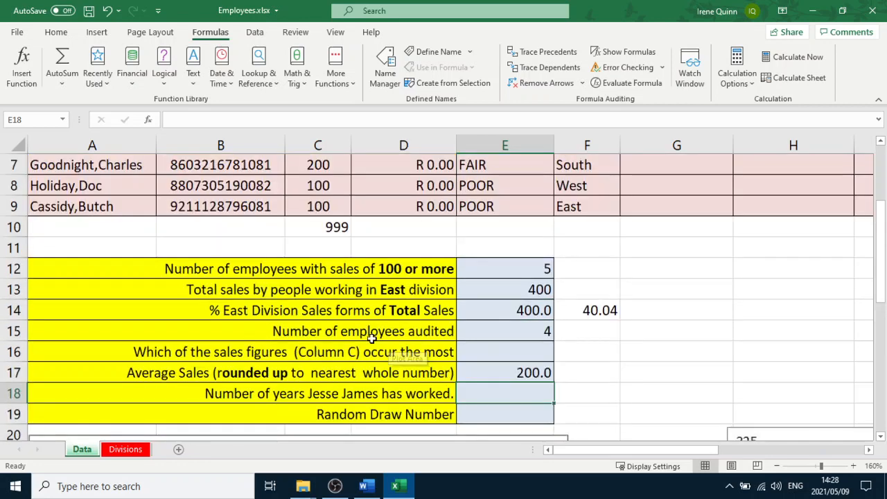
scroll(337, 352, "down", 2)
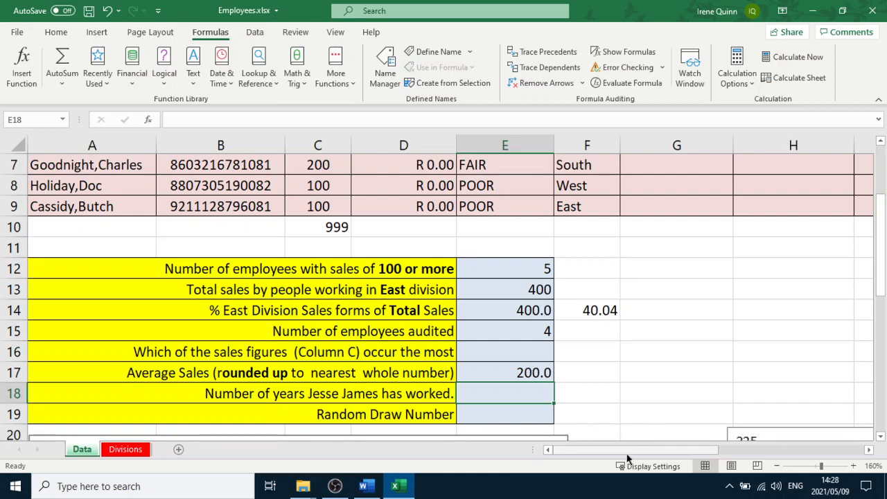
left_click_drag(625, 454, 769, 451)
scroll(624, 381, "up", 2)
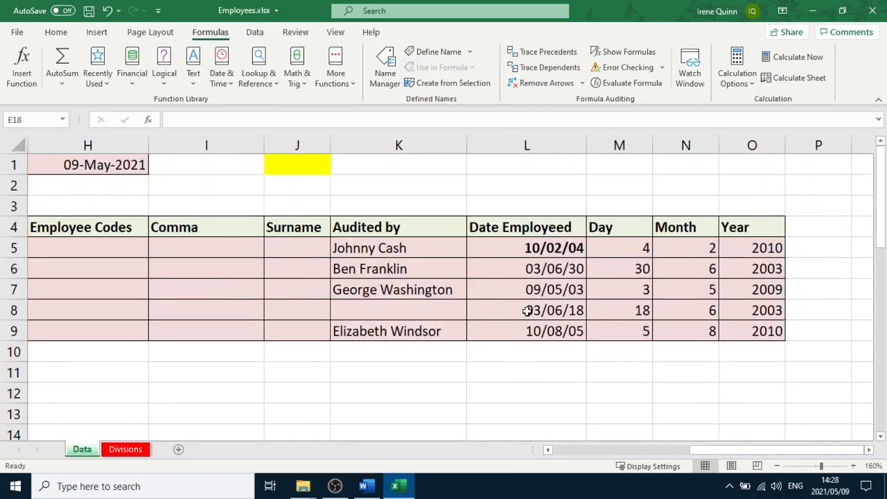
left_click(550, 243)
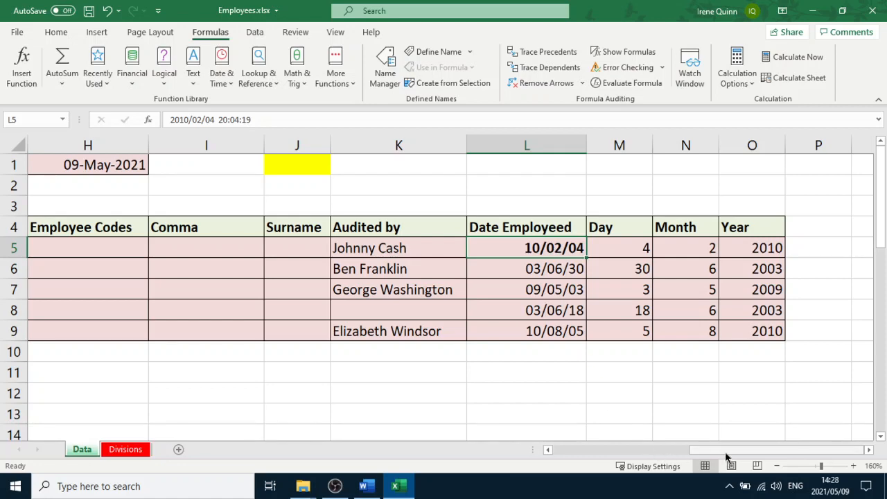
left_click_drag(725, 451, 610, 450)
scroll(401, 392, "down", 2)
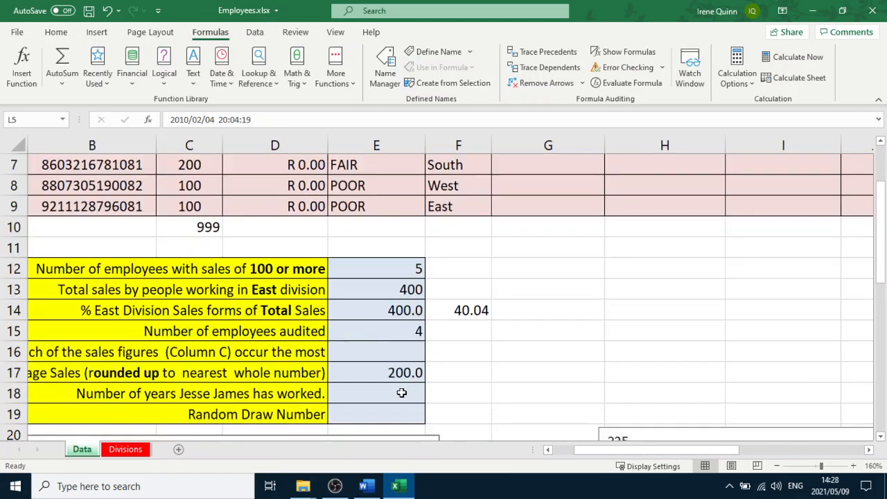
scroll(401, 393, "down", 1)
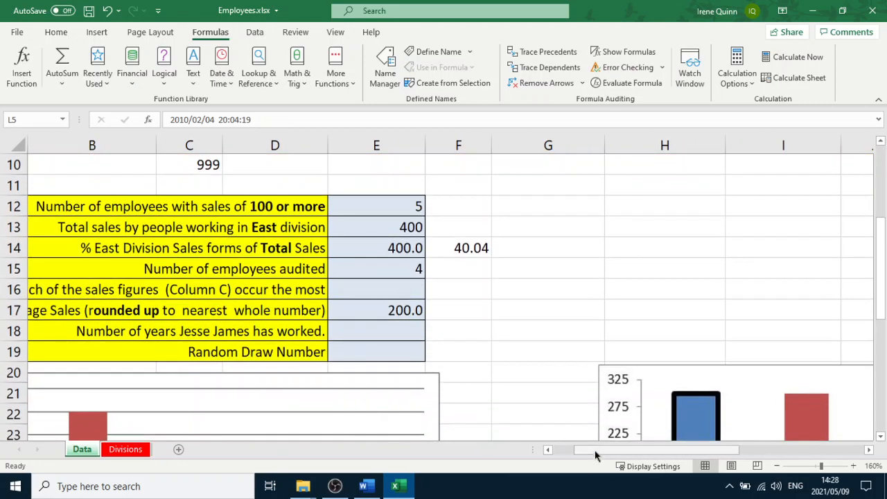
left_click_drag(594, 454, 556, 455)
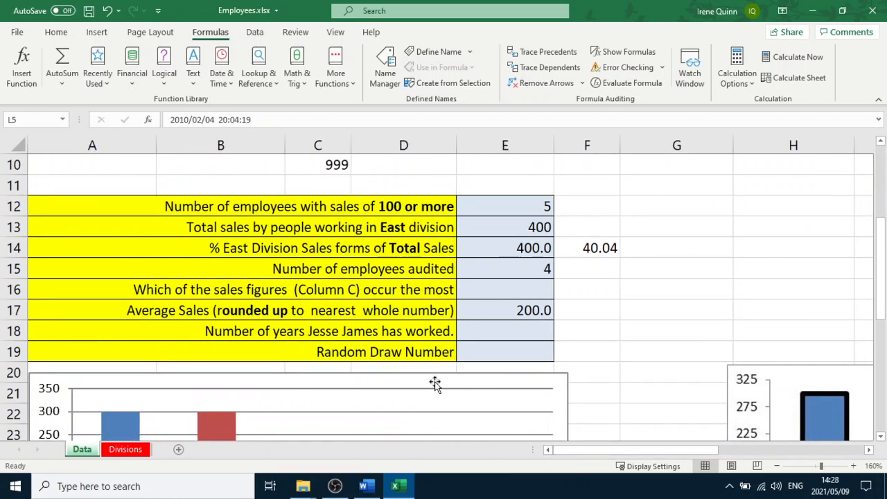
Enter a DAYS formula in E18 counting days from the date in L5 to TODAY()
left_click(490, 333)
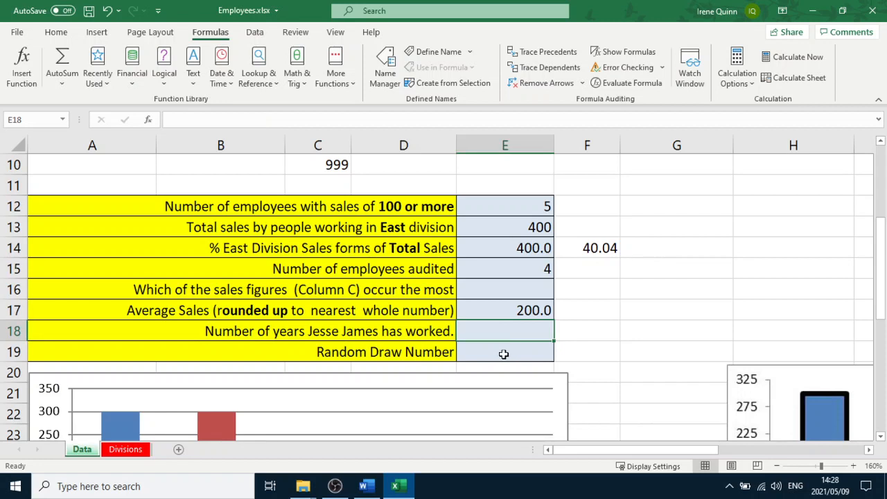
type("=DAYS")
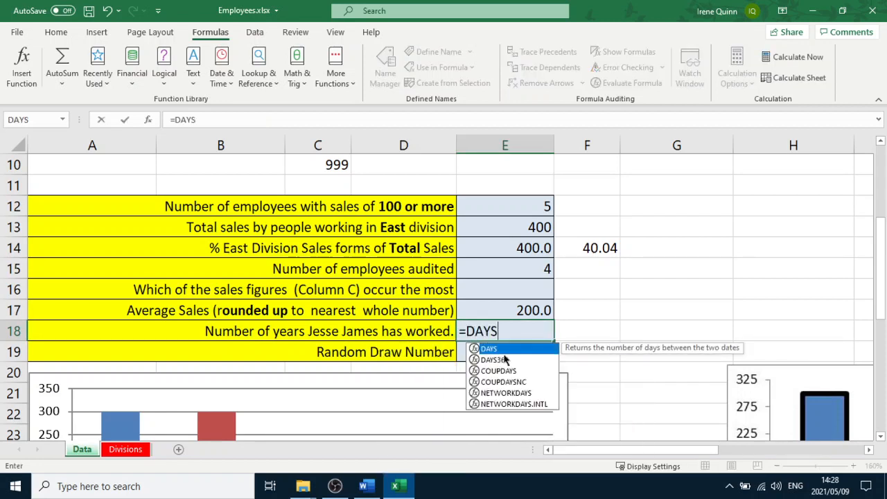
type("(")
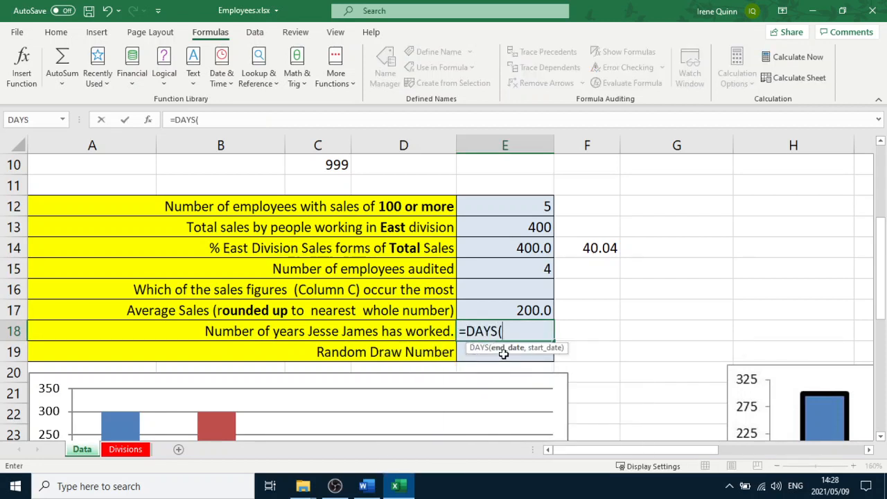
type("TO")
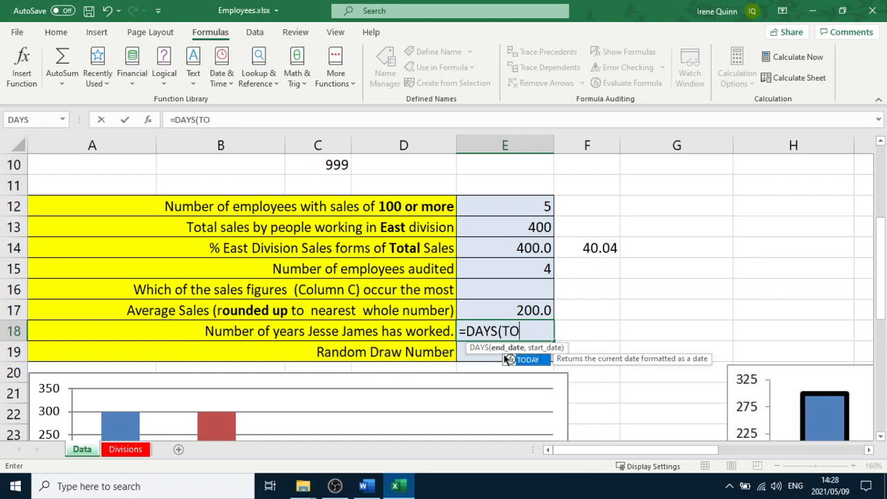
type("DAY()")
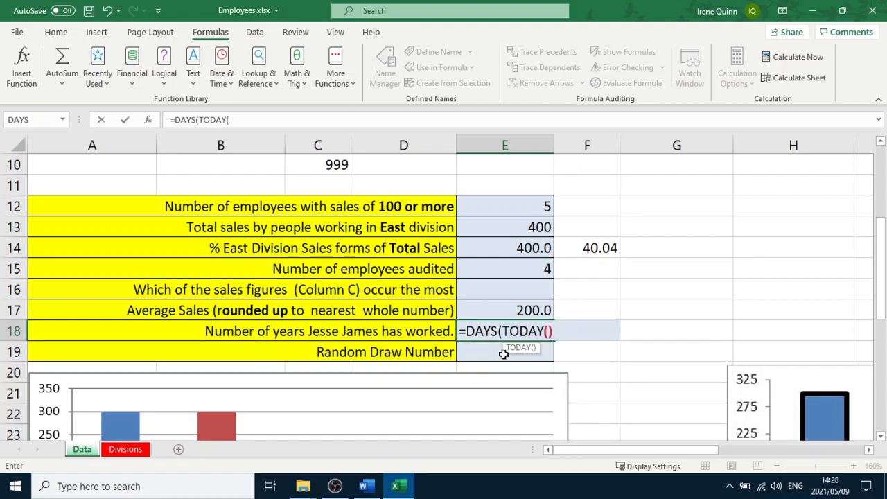
type(",")
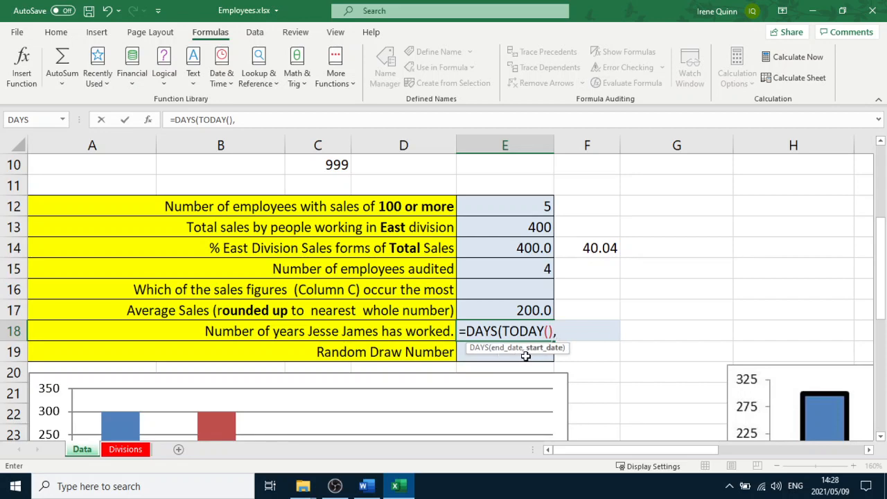
left_click_drag(630, 456, 711, 469)
scroll(413, 321, "up", 2)
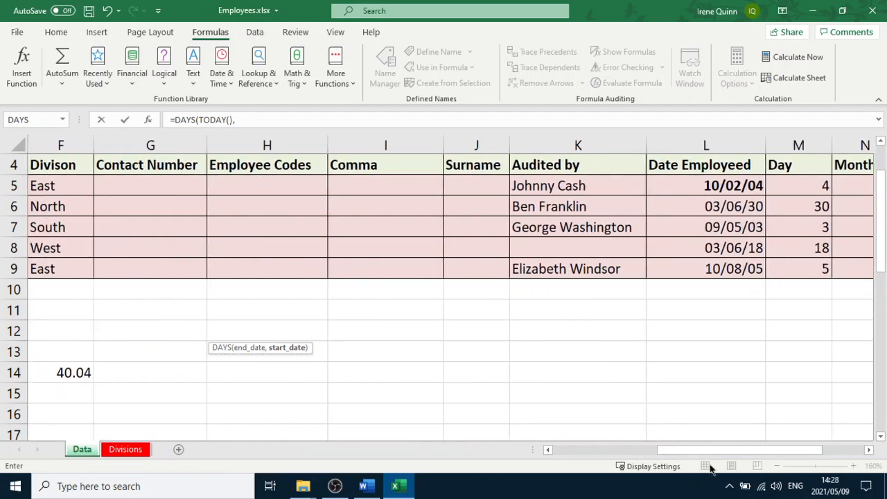
left_click(737, 187)
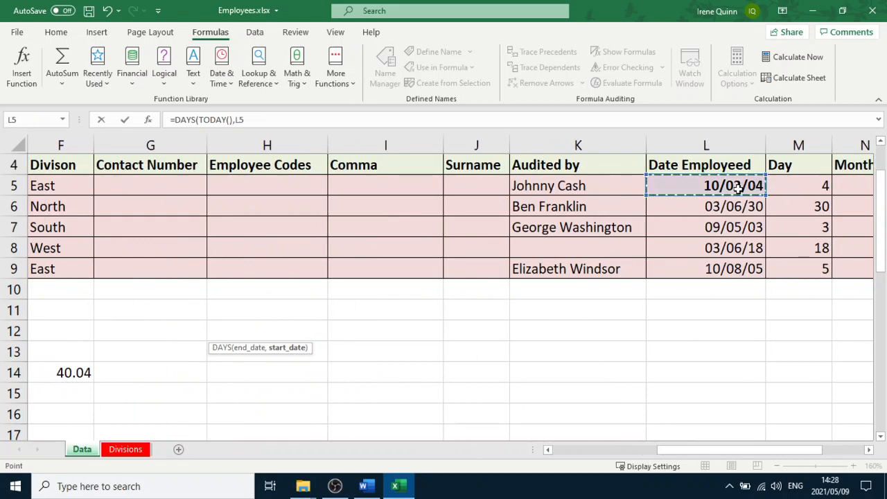
left_click_drag(682, 452, 579, 455)
scroll(541, 377, "down", 1)
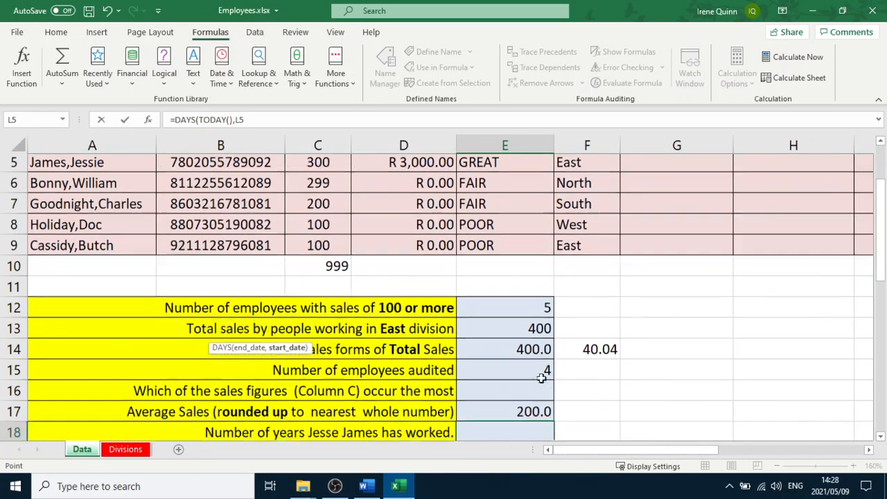
scroll(541, 377, "down", 3)
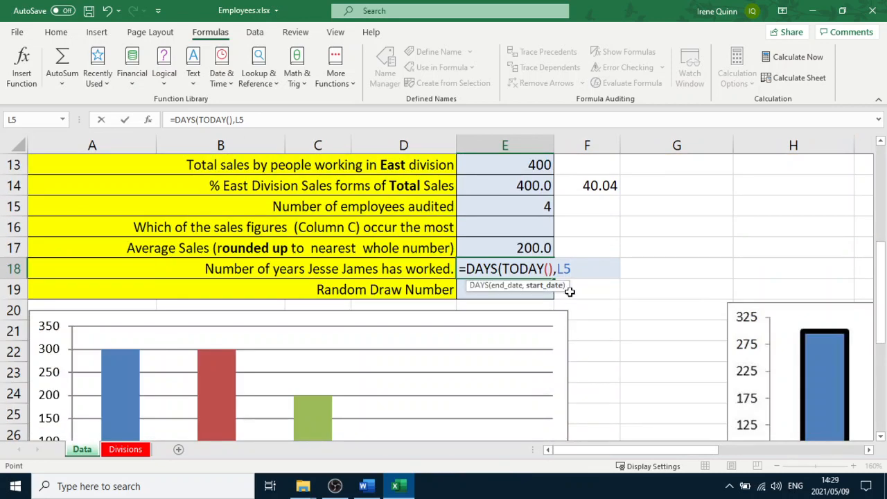
type(")")
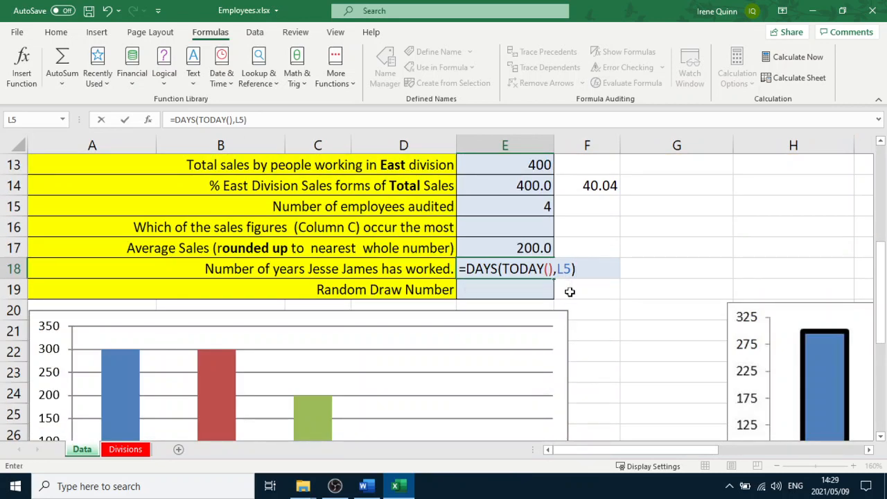
key("Return")
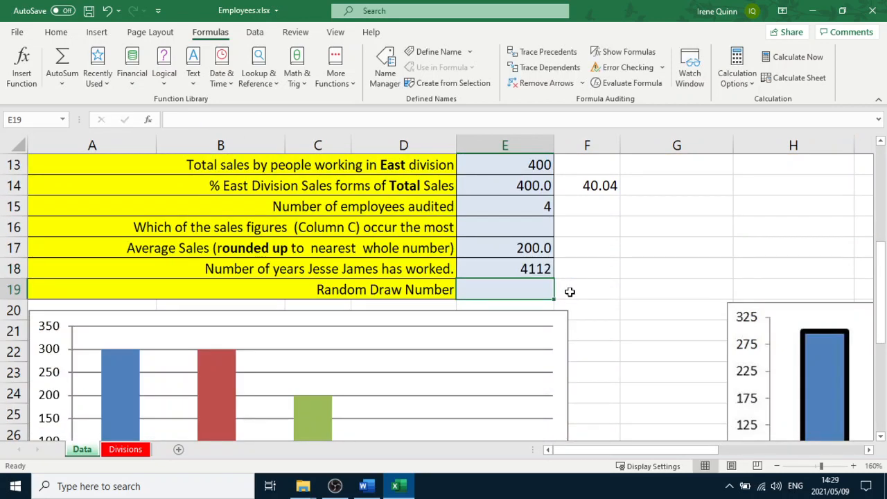
Check the E18 formula, then switch to the Word practice test and read question 18
left_click(510, 270)
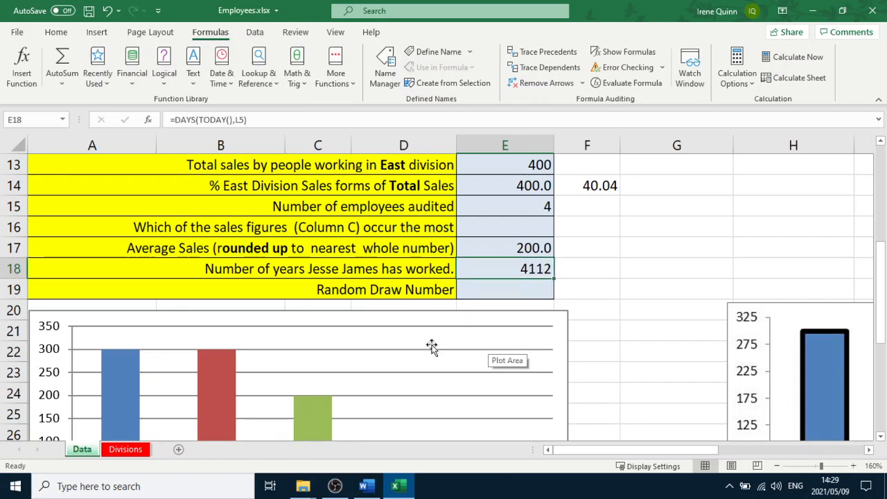
left_click(374, 487)
scroll(425, 402, "down", 3)
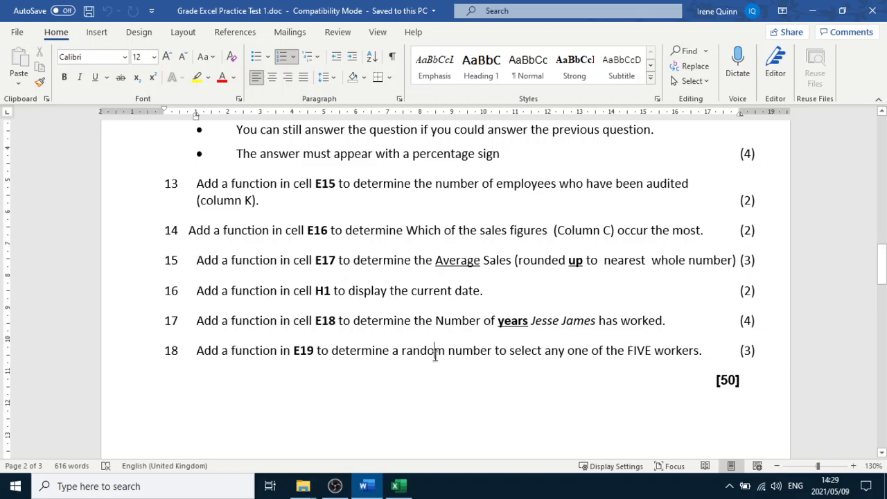
Examine the solutions table at the end of the Word test, highlighting the E19 RANDBETWEEN(1,5) memo formula
scroll(404, 361, "down", 20)
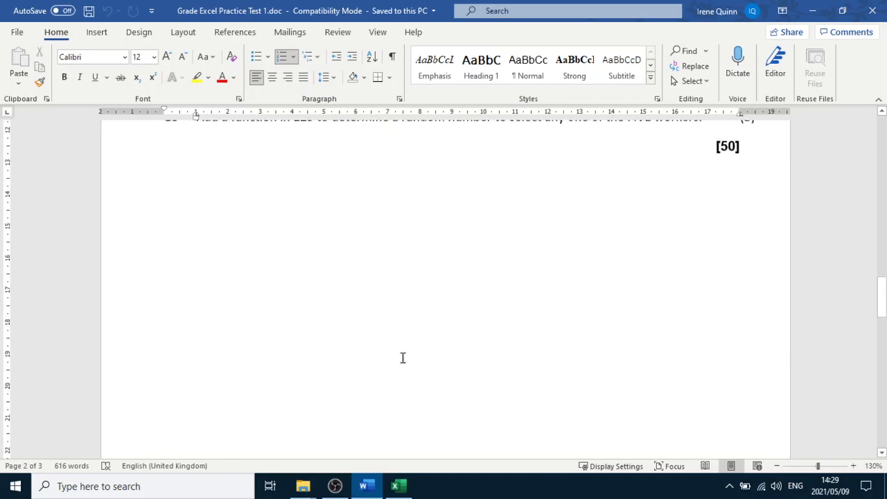
scroll(400, 352, "down", 1)
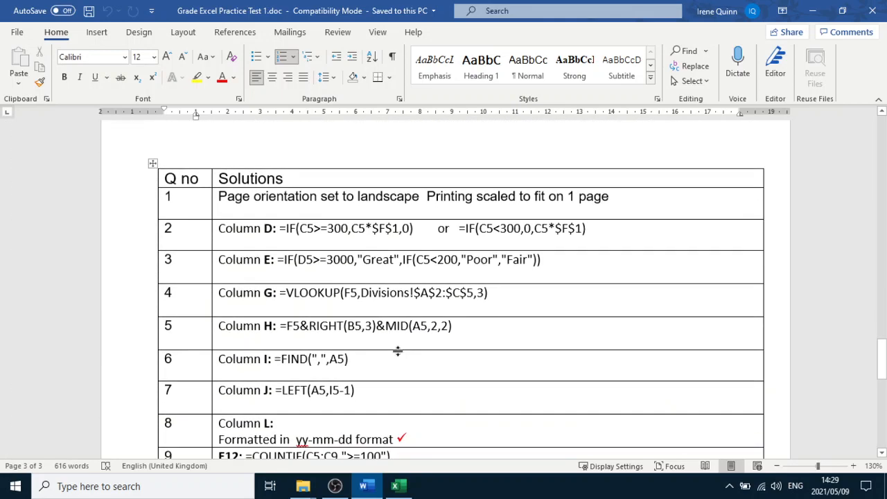
scroll(398, 352, "down", 3)
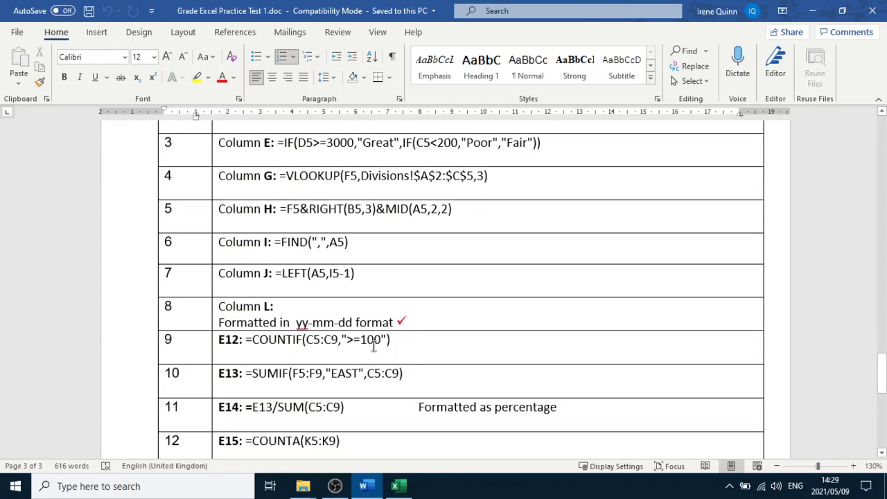
scroll(367, 344, "down", 8)
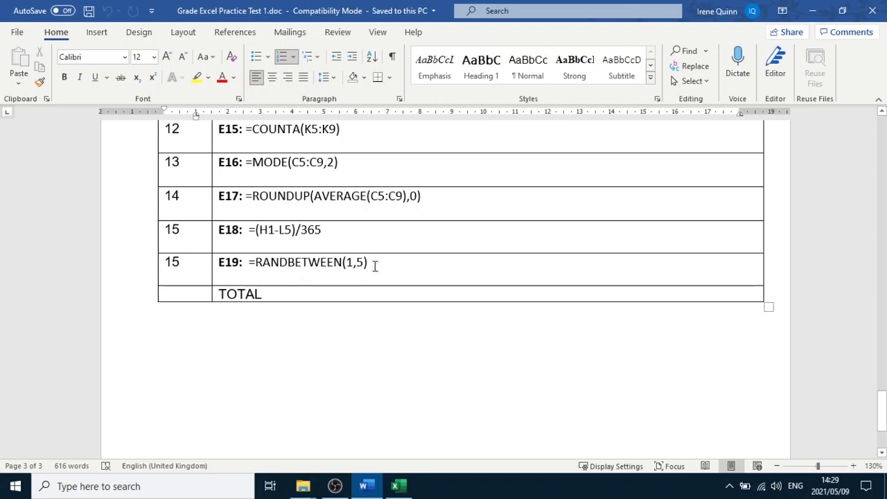
left_click_drag(373, 264, 284, 263)
scroll(390, 412, "up", 3)
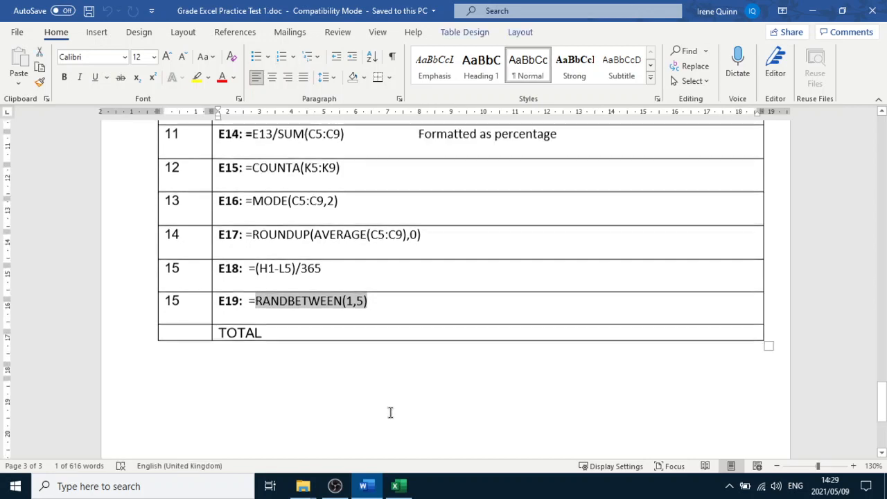
Review the memo formulas for questions 9 to 14 (cells E12 to E17) in the solutions table
left_click(307, 275)
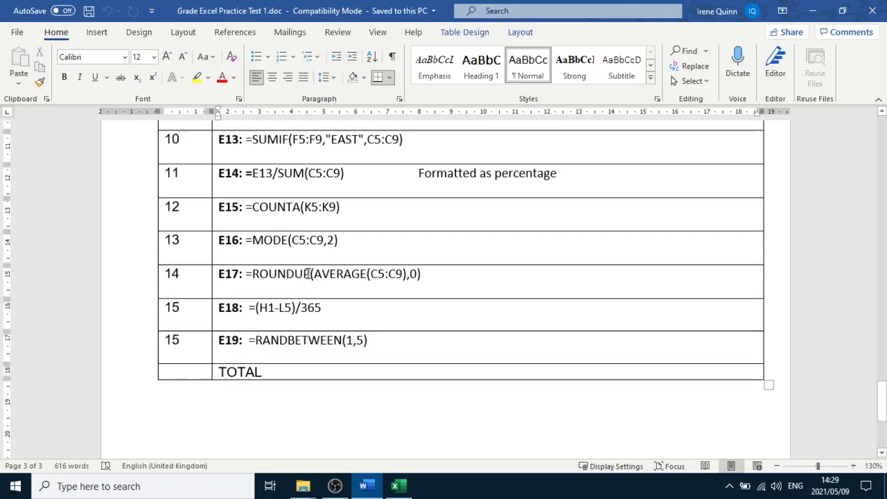
left_click(273, 240)
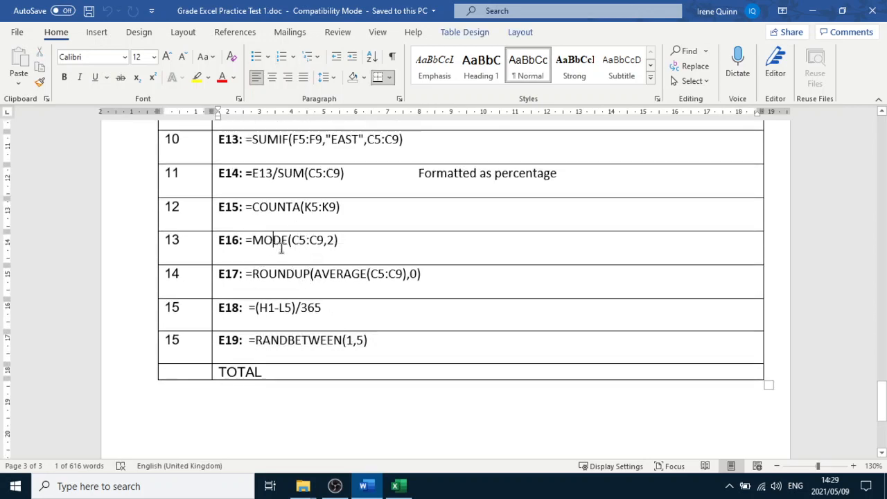
scroll(402, 253, "up", 2)
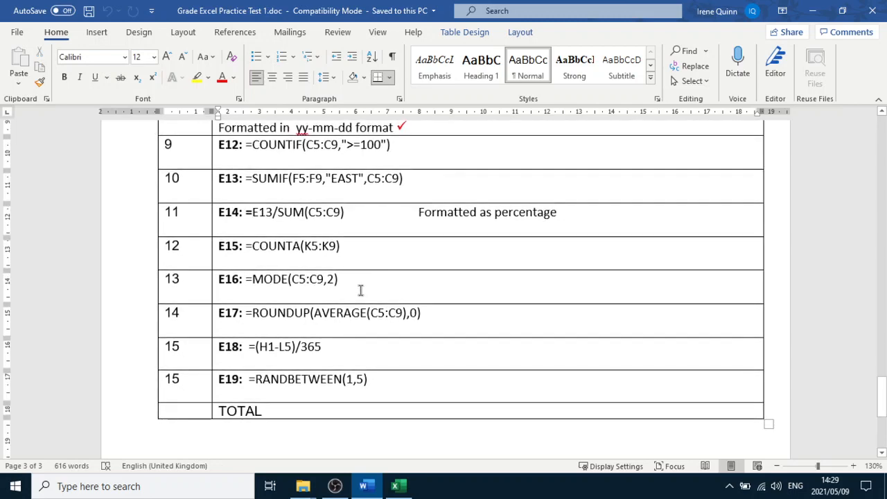
scroll(354, 296, "up", 3)
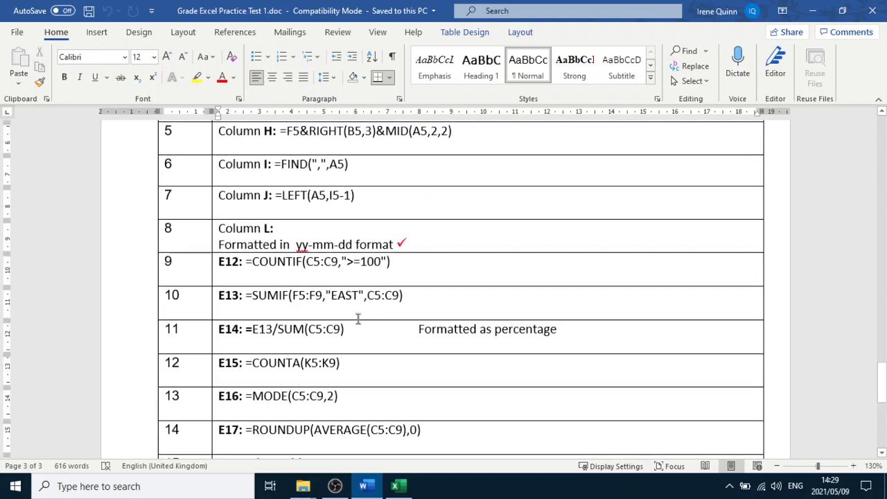
scroll(361, 324, "up", 1)
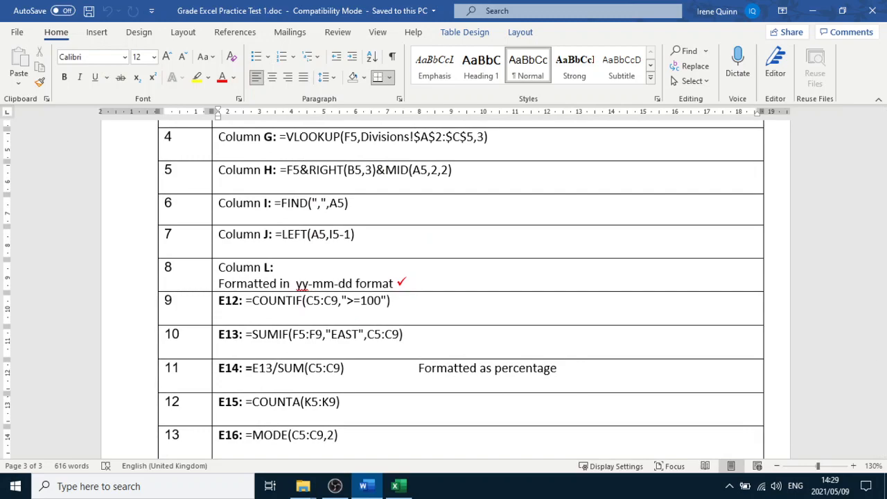